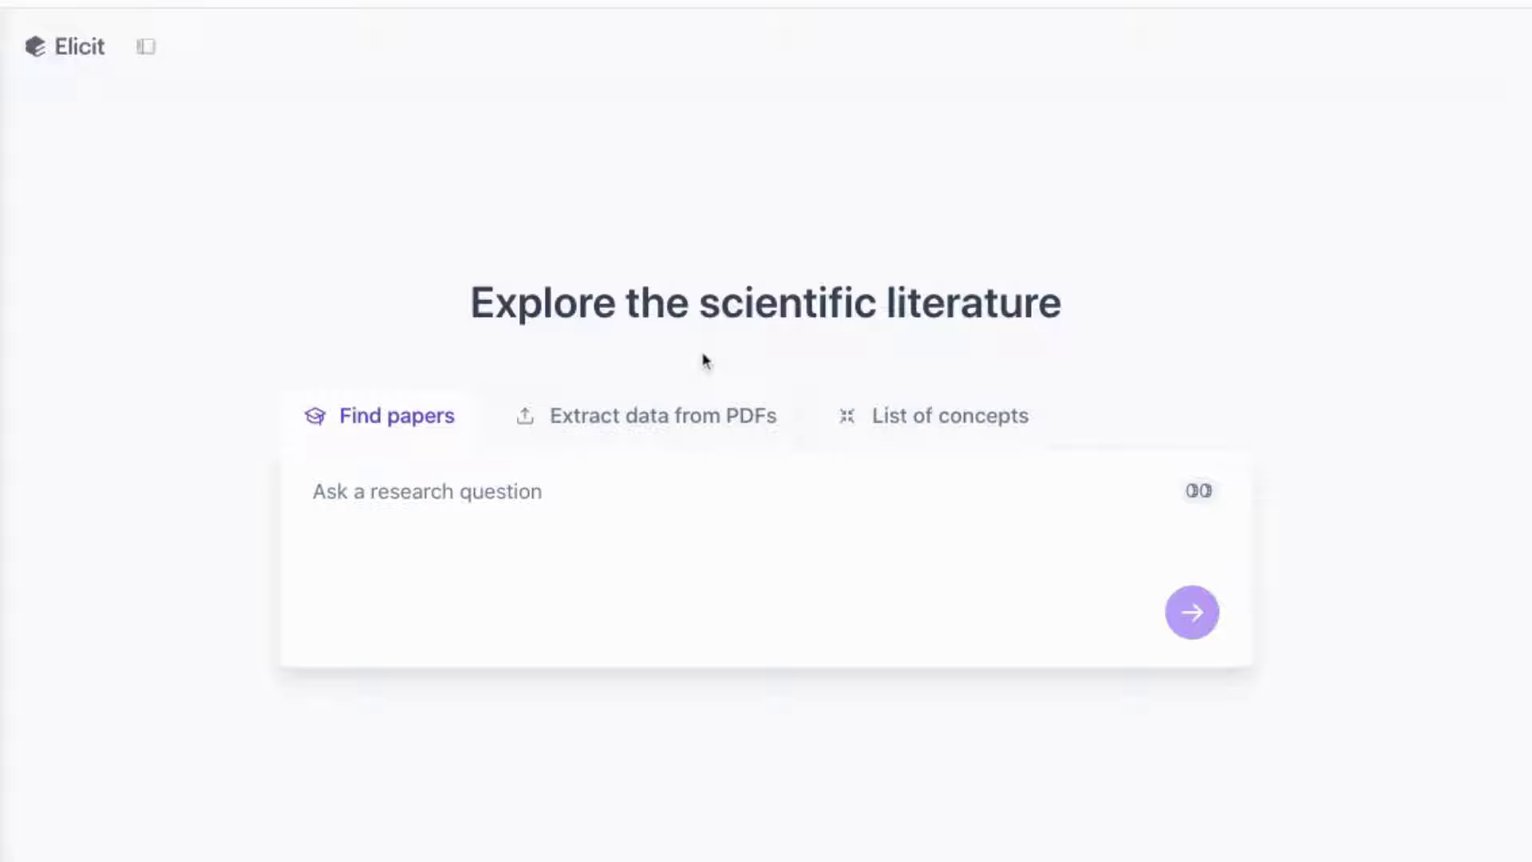
- Enter the research question 'impact of business analytics and big data on business performance'
click(506, 490)
text(impact o)
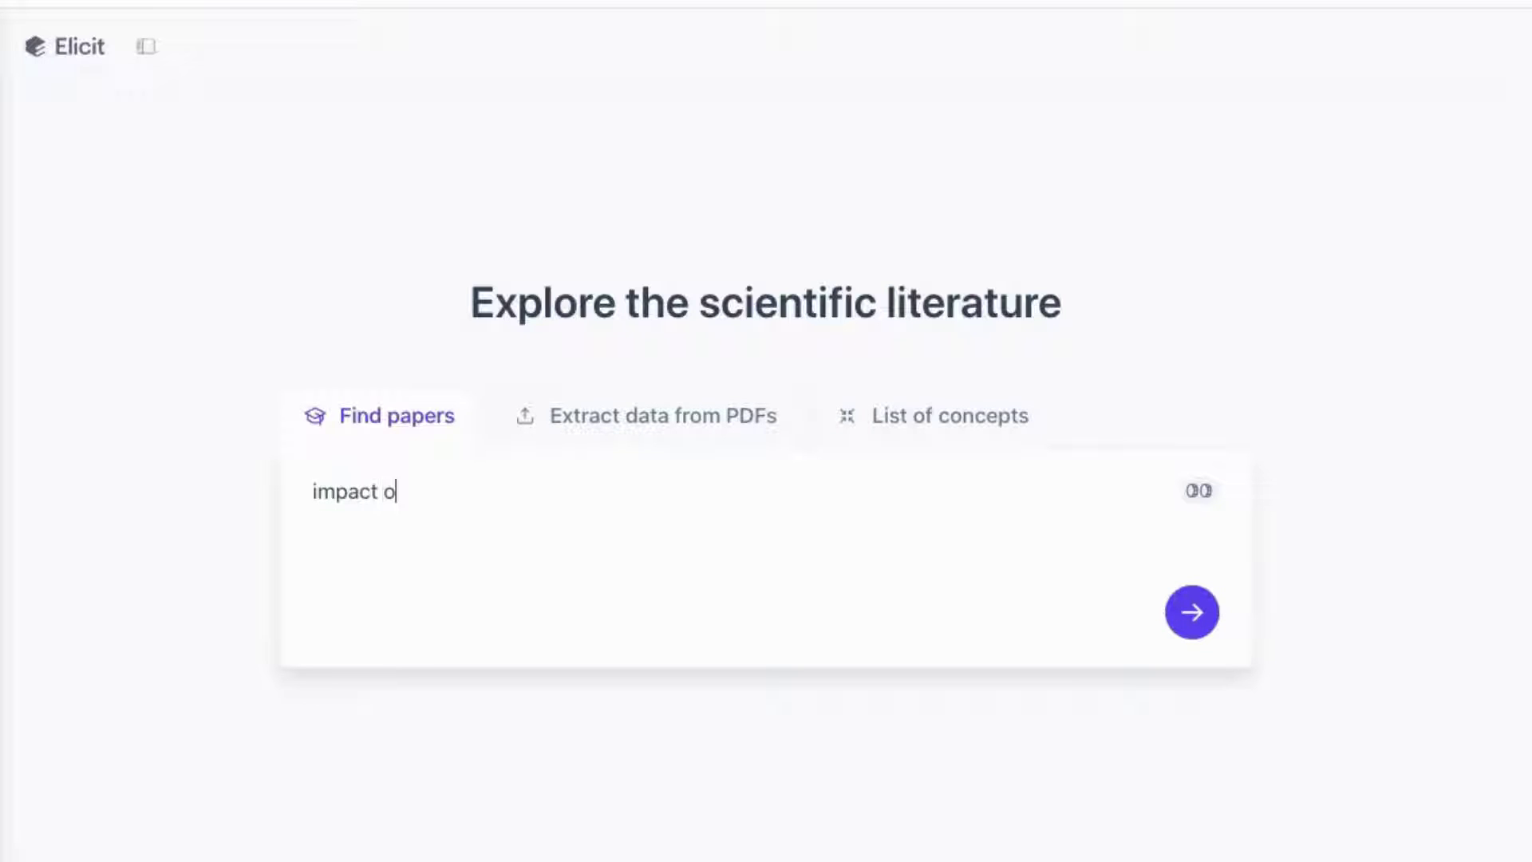
text(f business)
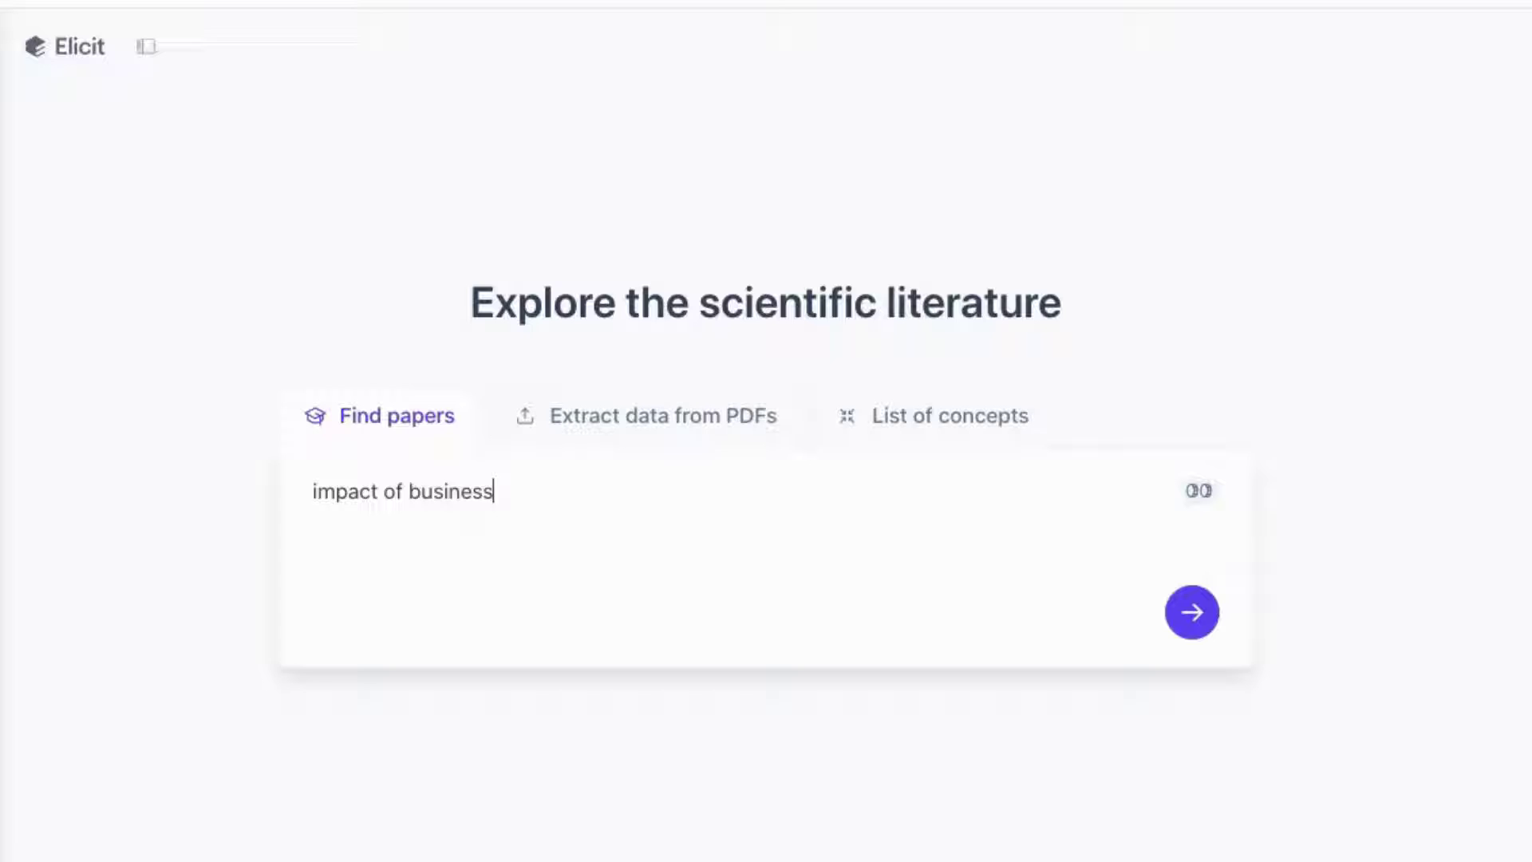
text( analytics and bi)
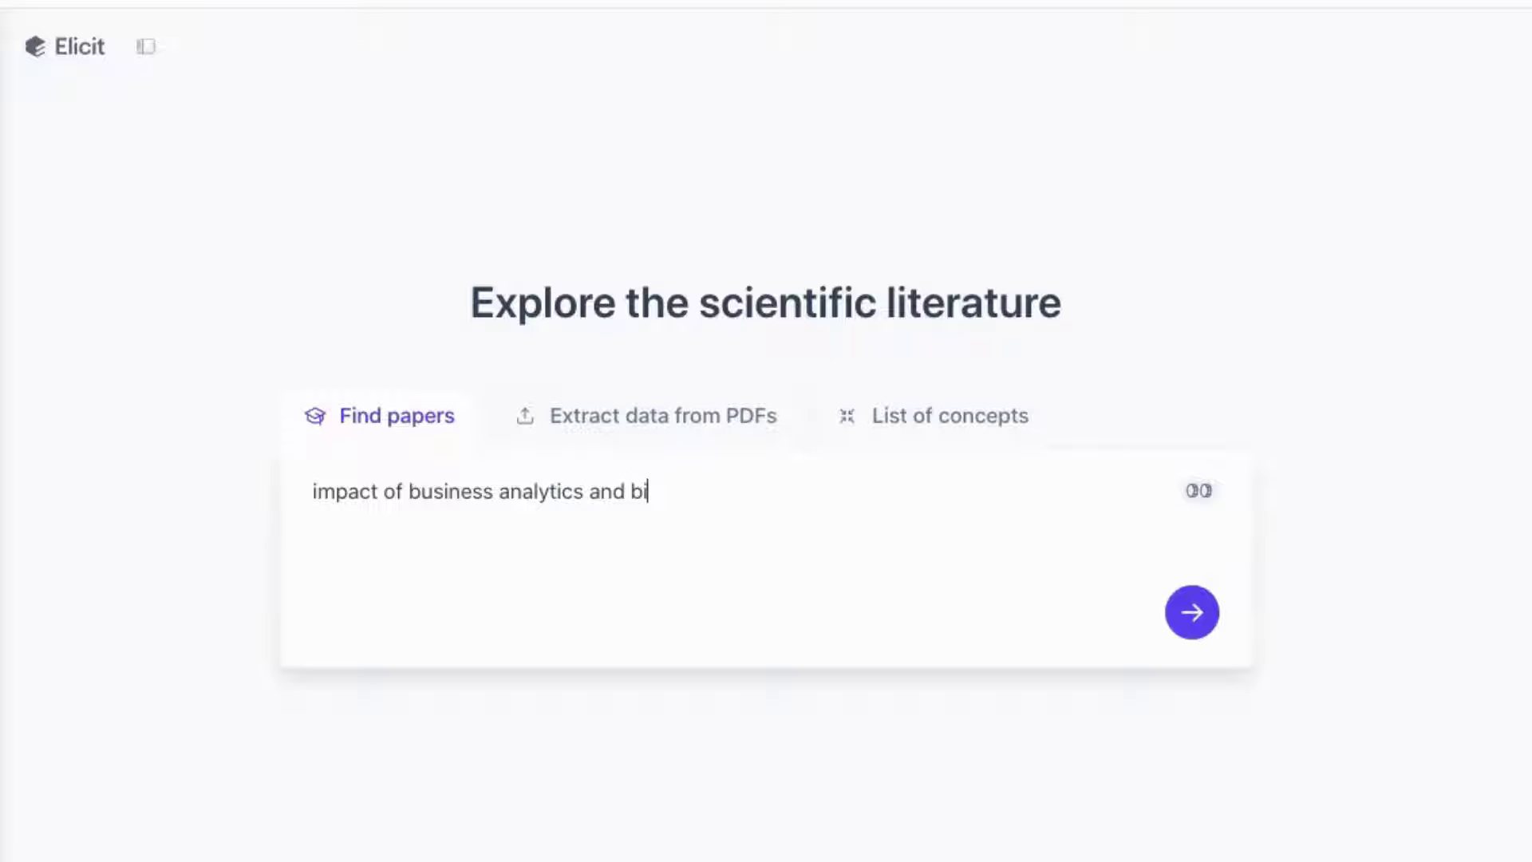
text(g data on business pe)
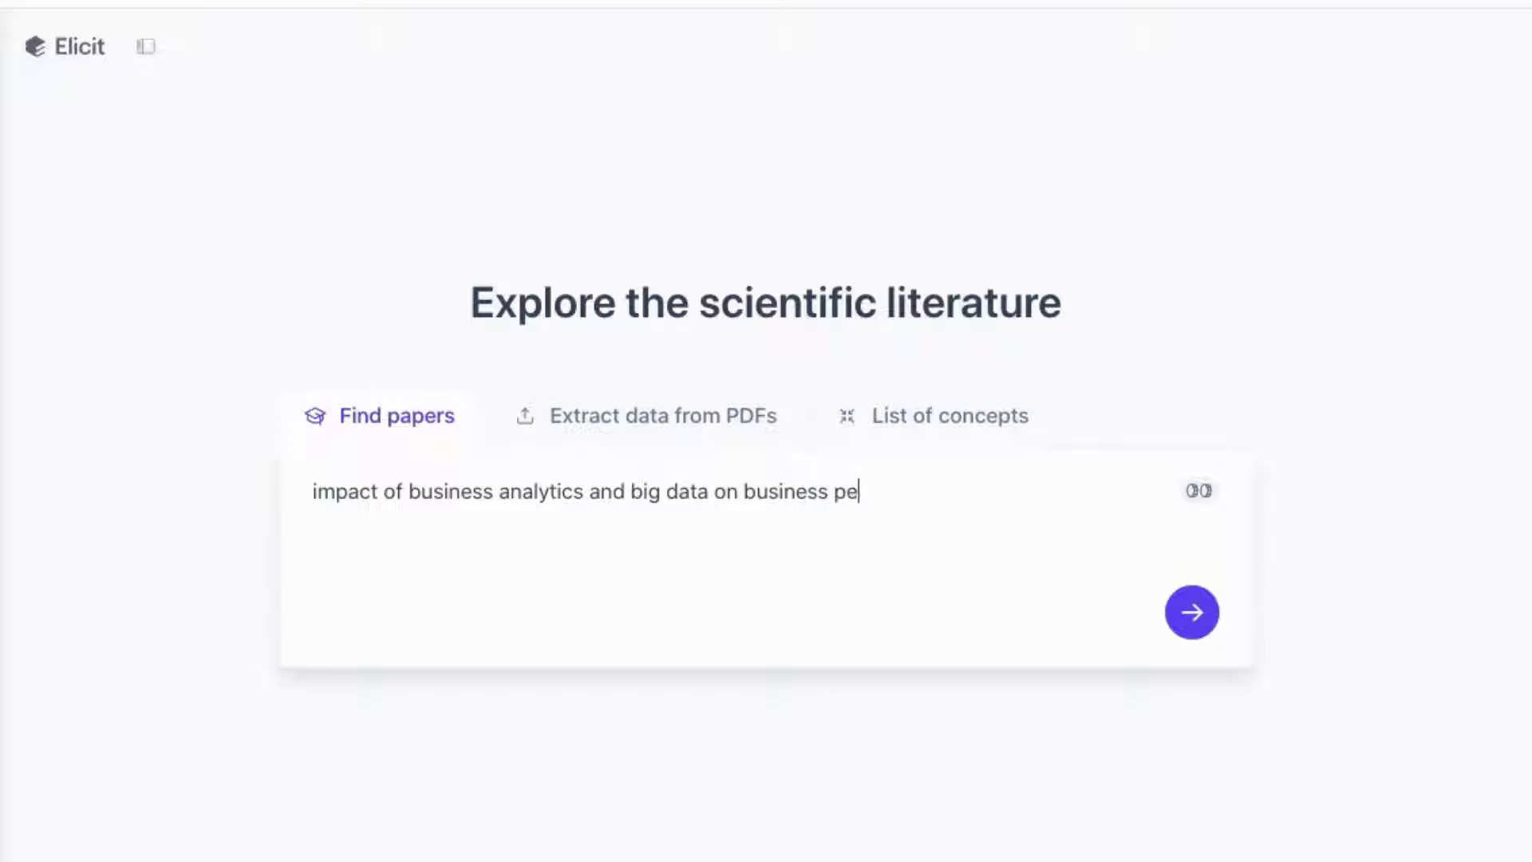
text(rformance)
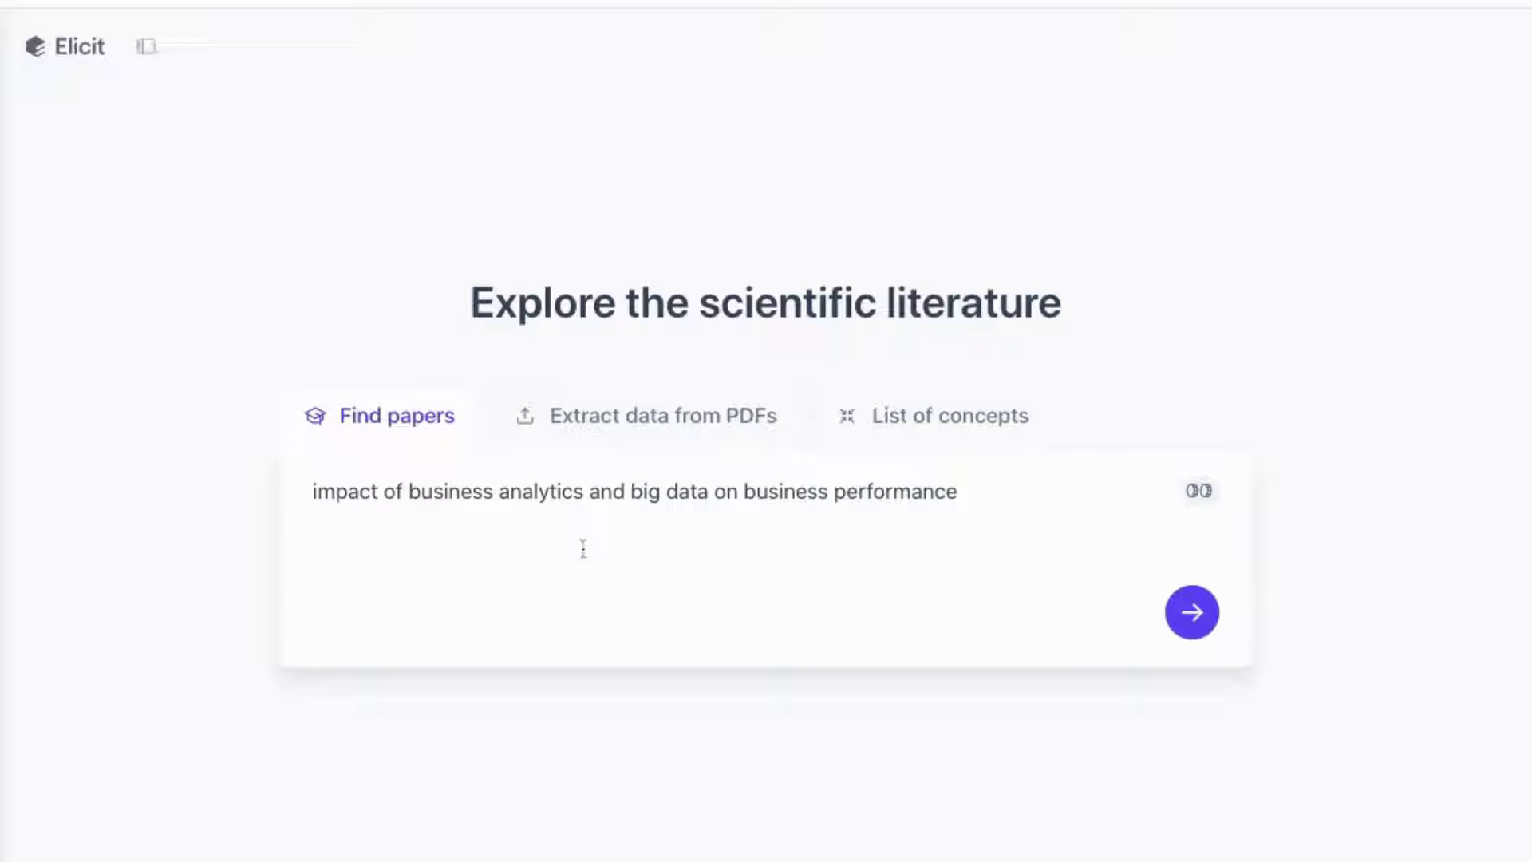
- Run the search and check the summary's paper-count options, leaving it at 4 papers
click(1203, 629)
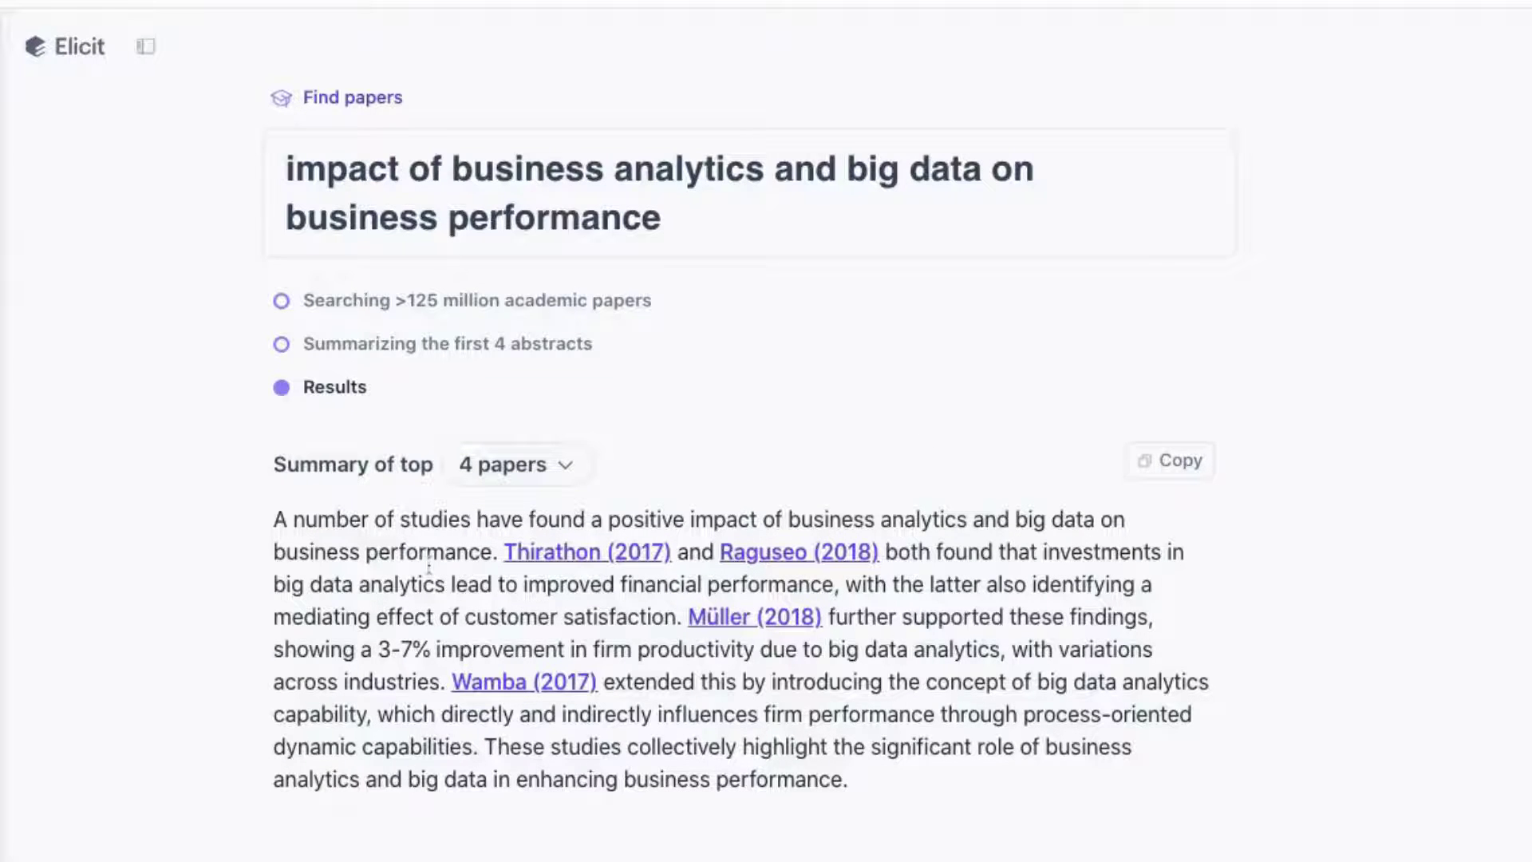
scroll(686, 686, down, 2)
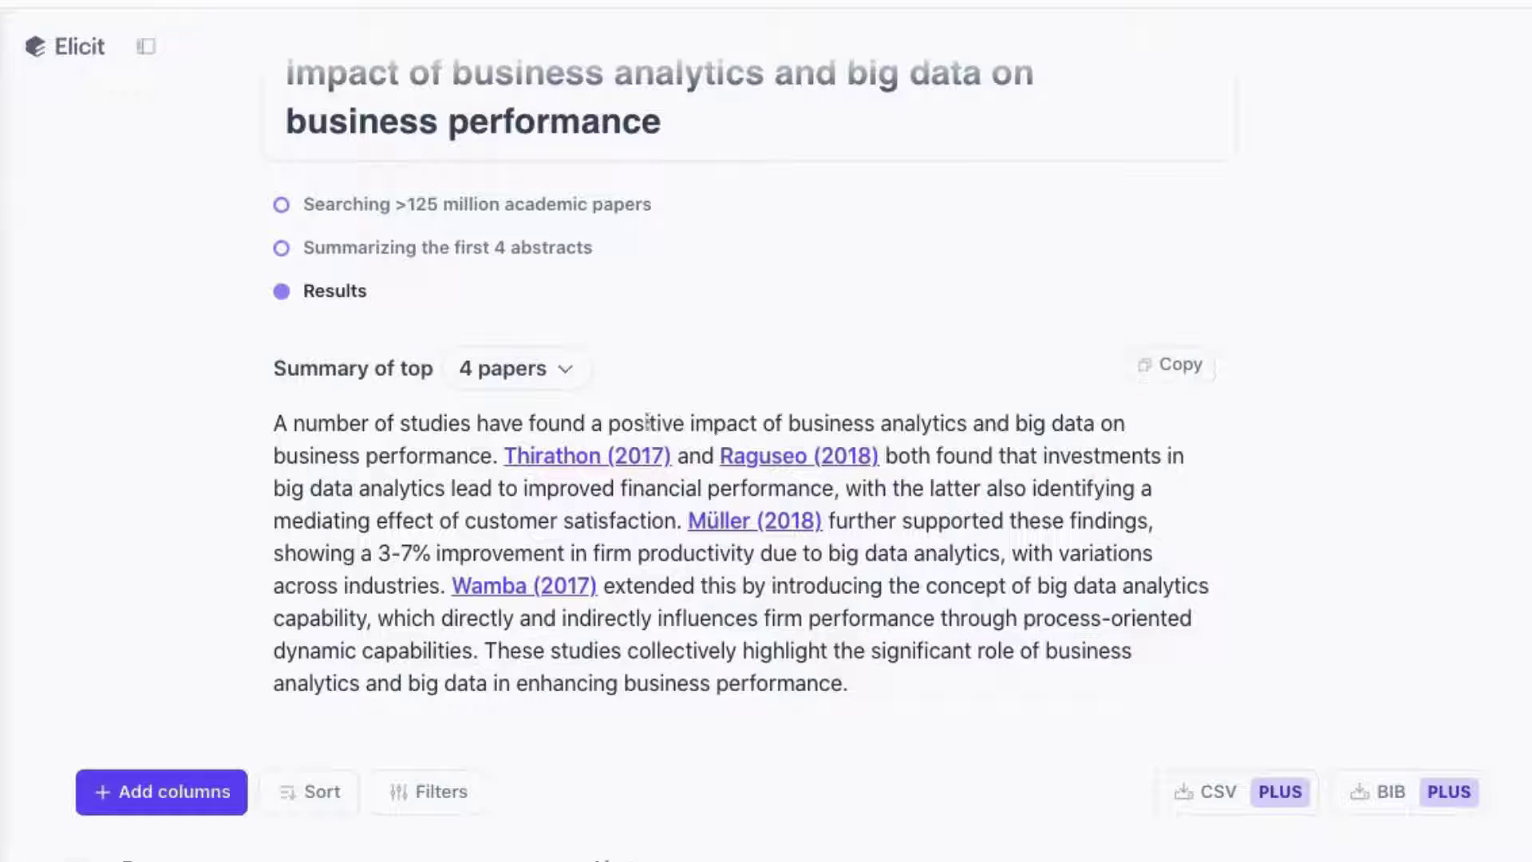
click(566, 375)
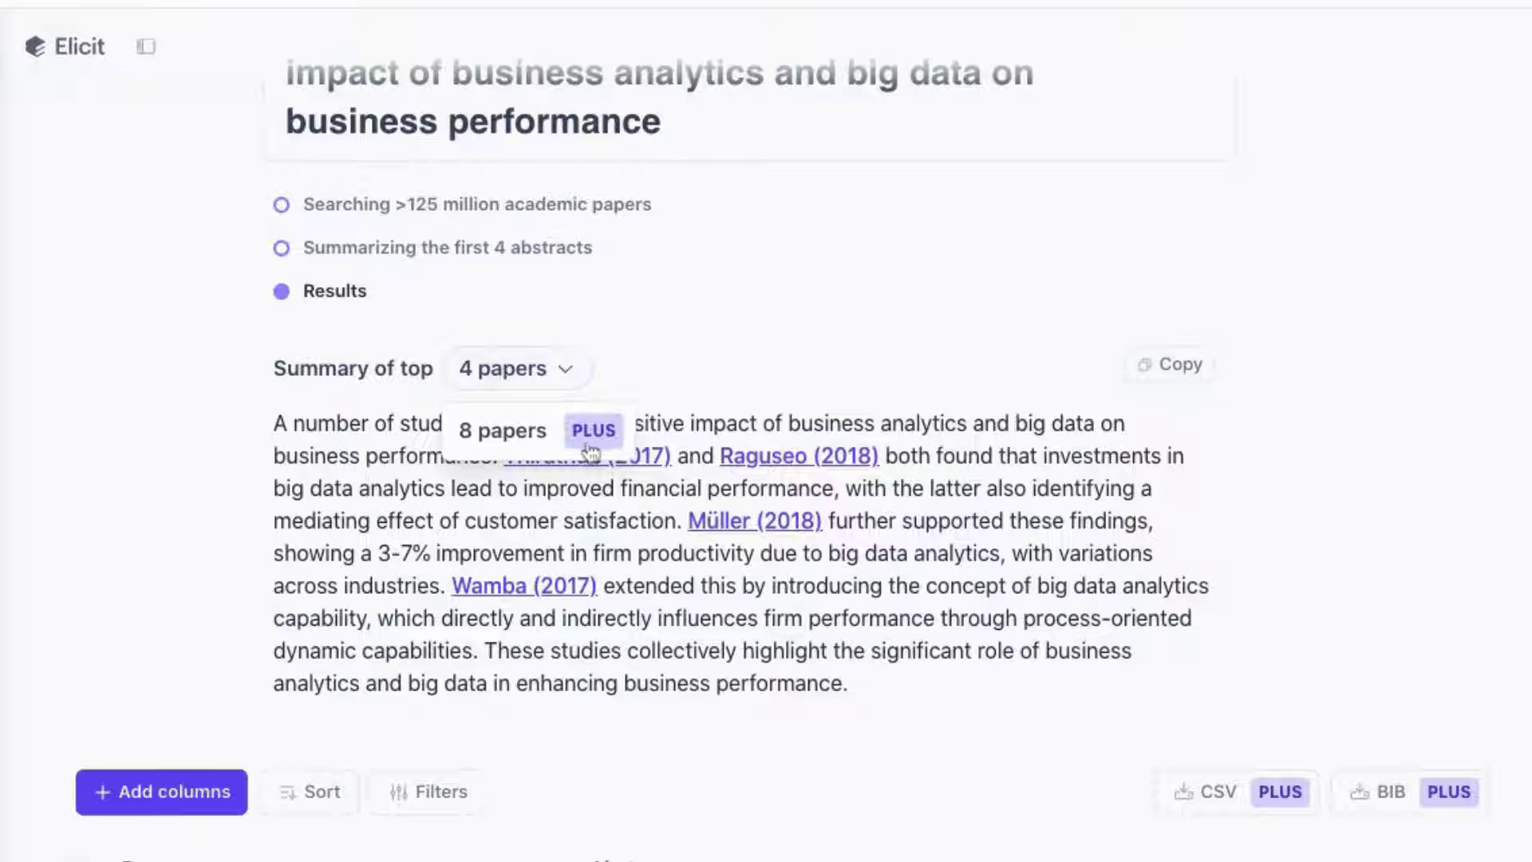
scroll(960, 594, down, 2)
click(913, 547)
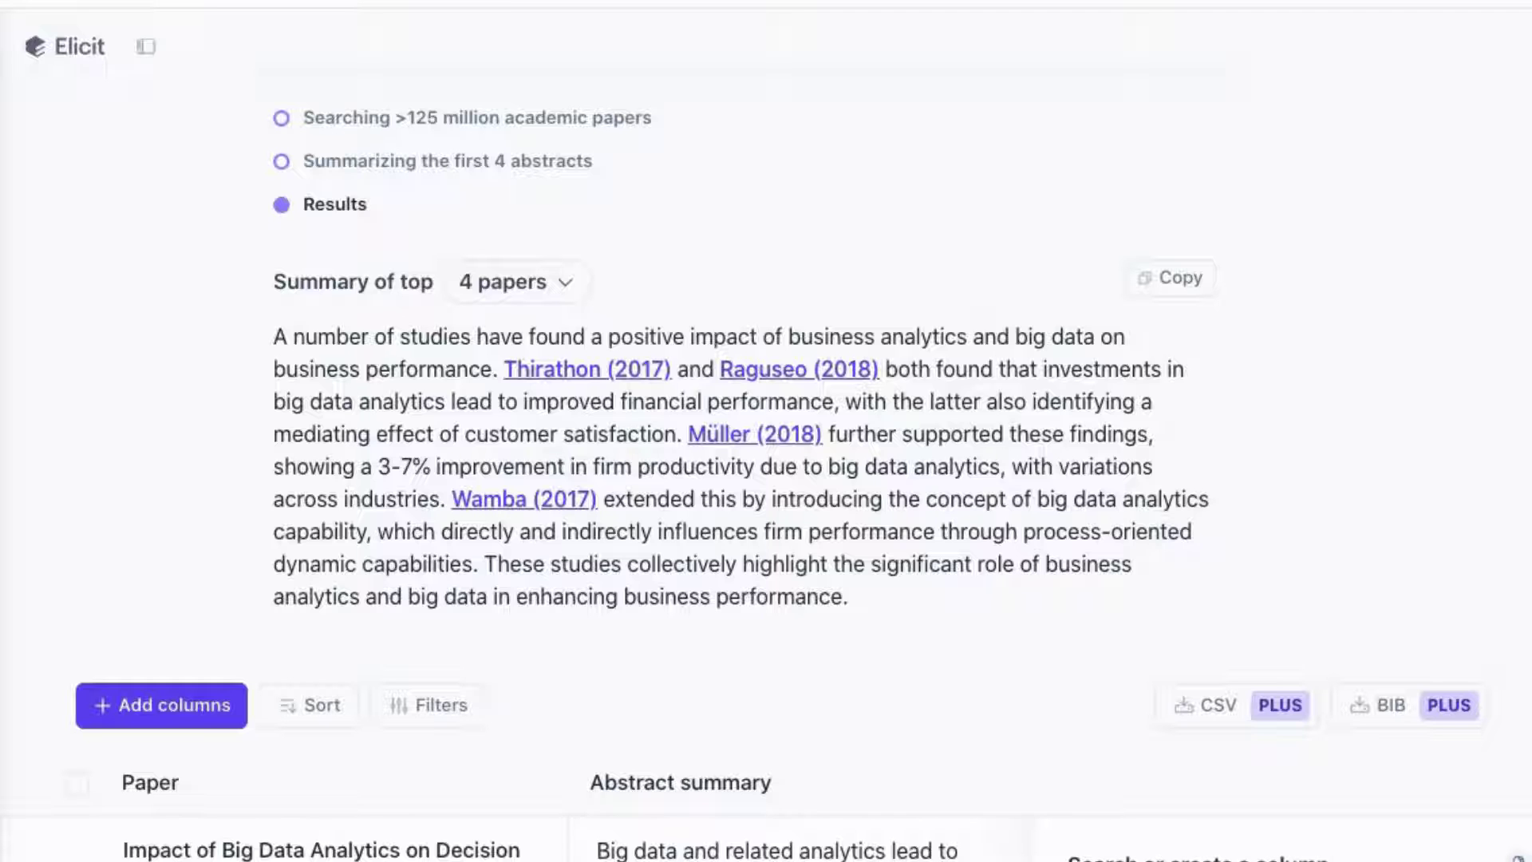
- Tick 'The Effect of Big Data and Analytics on Firm Performance' in the results table
scroll(766, 460, down, 6)
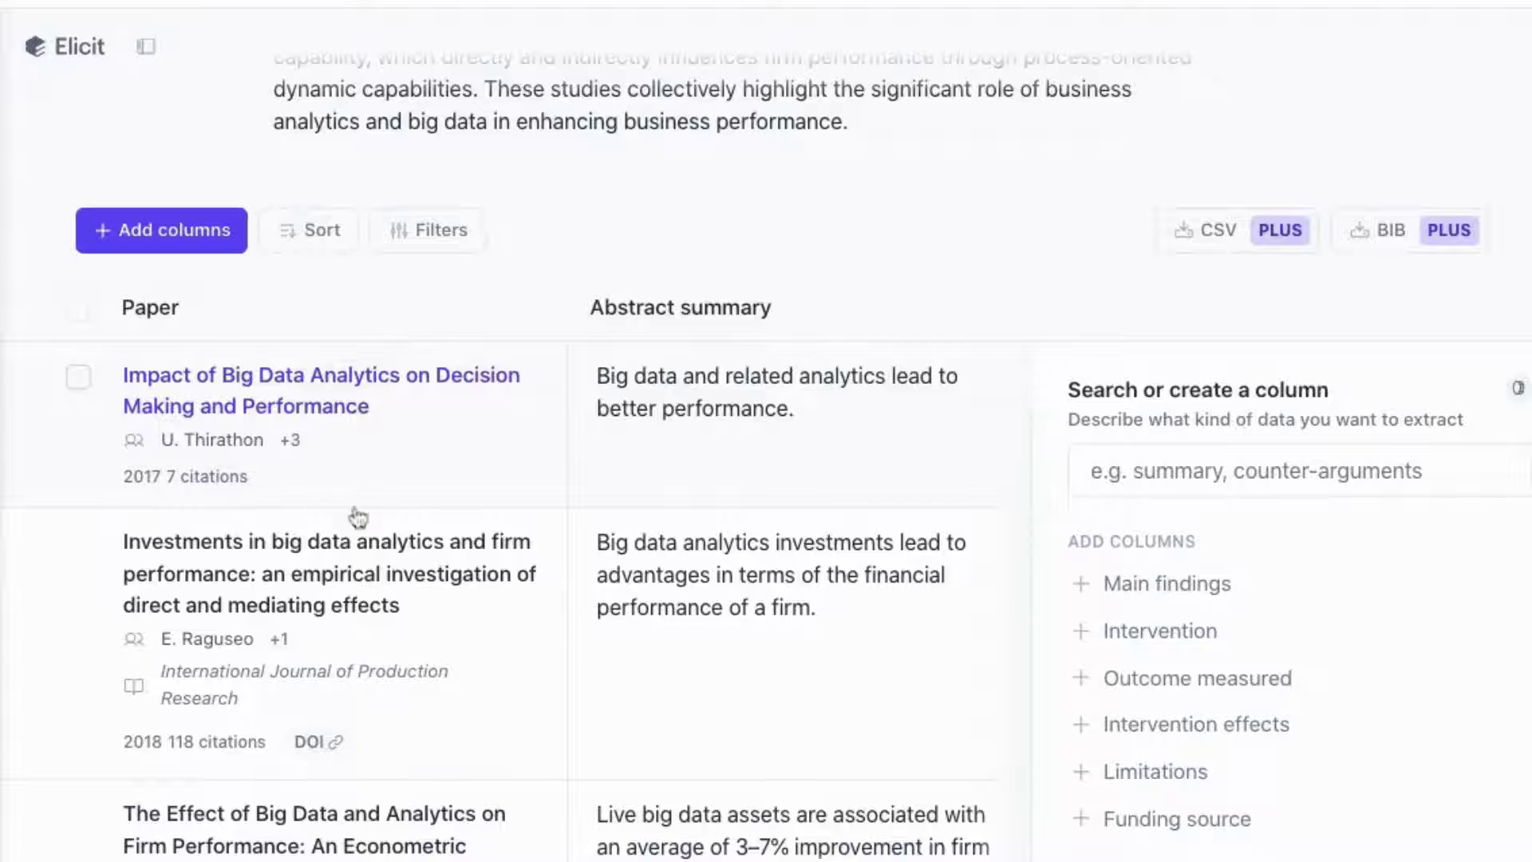
scroll(356, 636, down, 1)
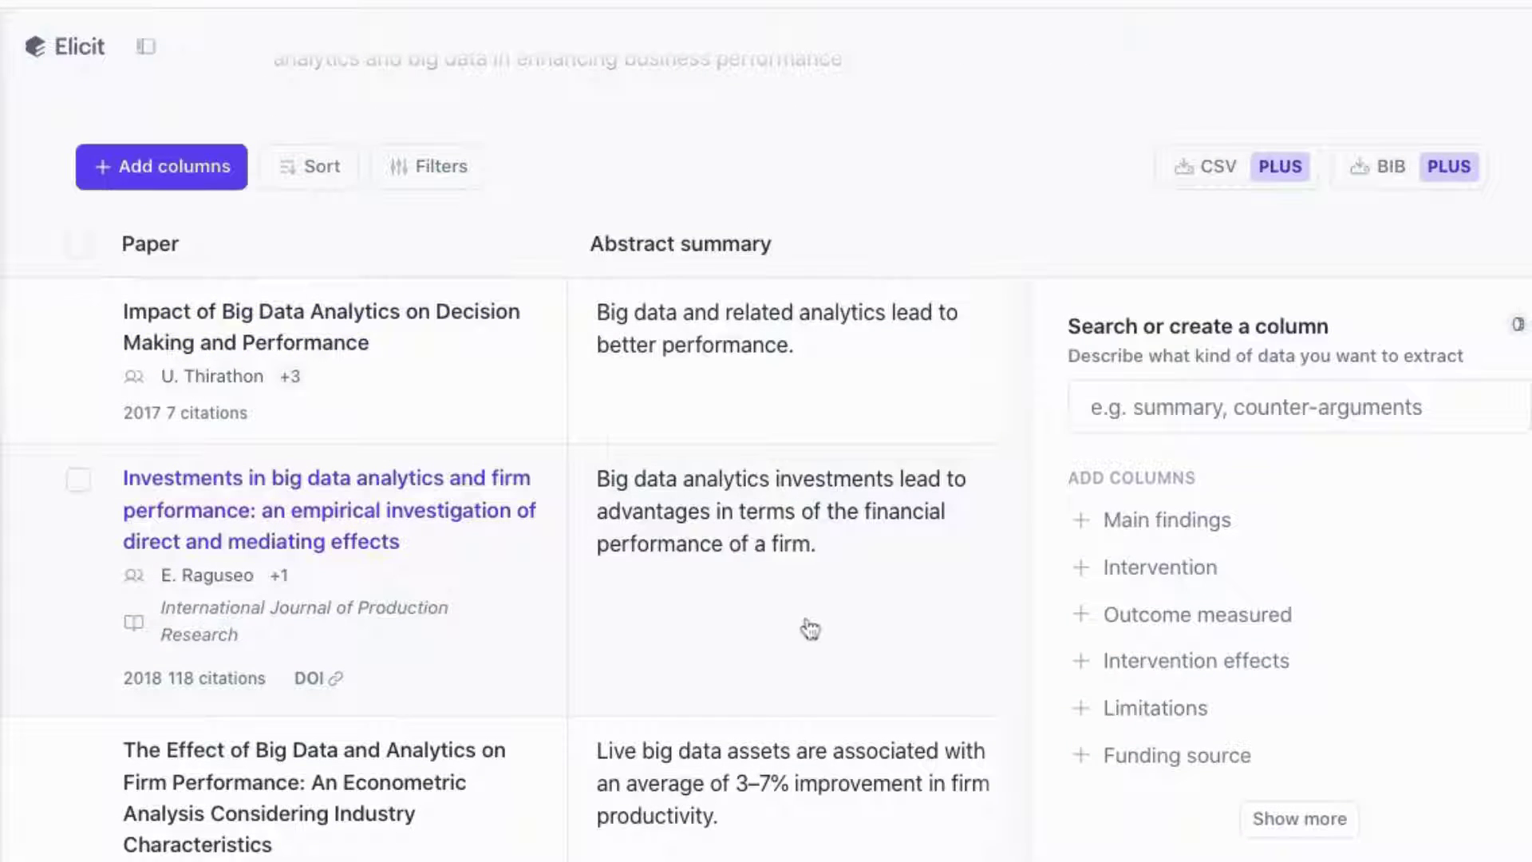
scroll(810, 629, down, 1)
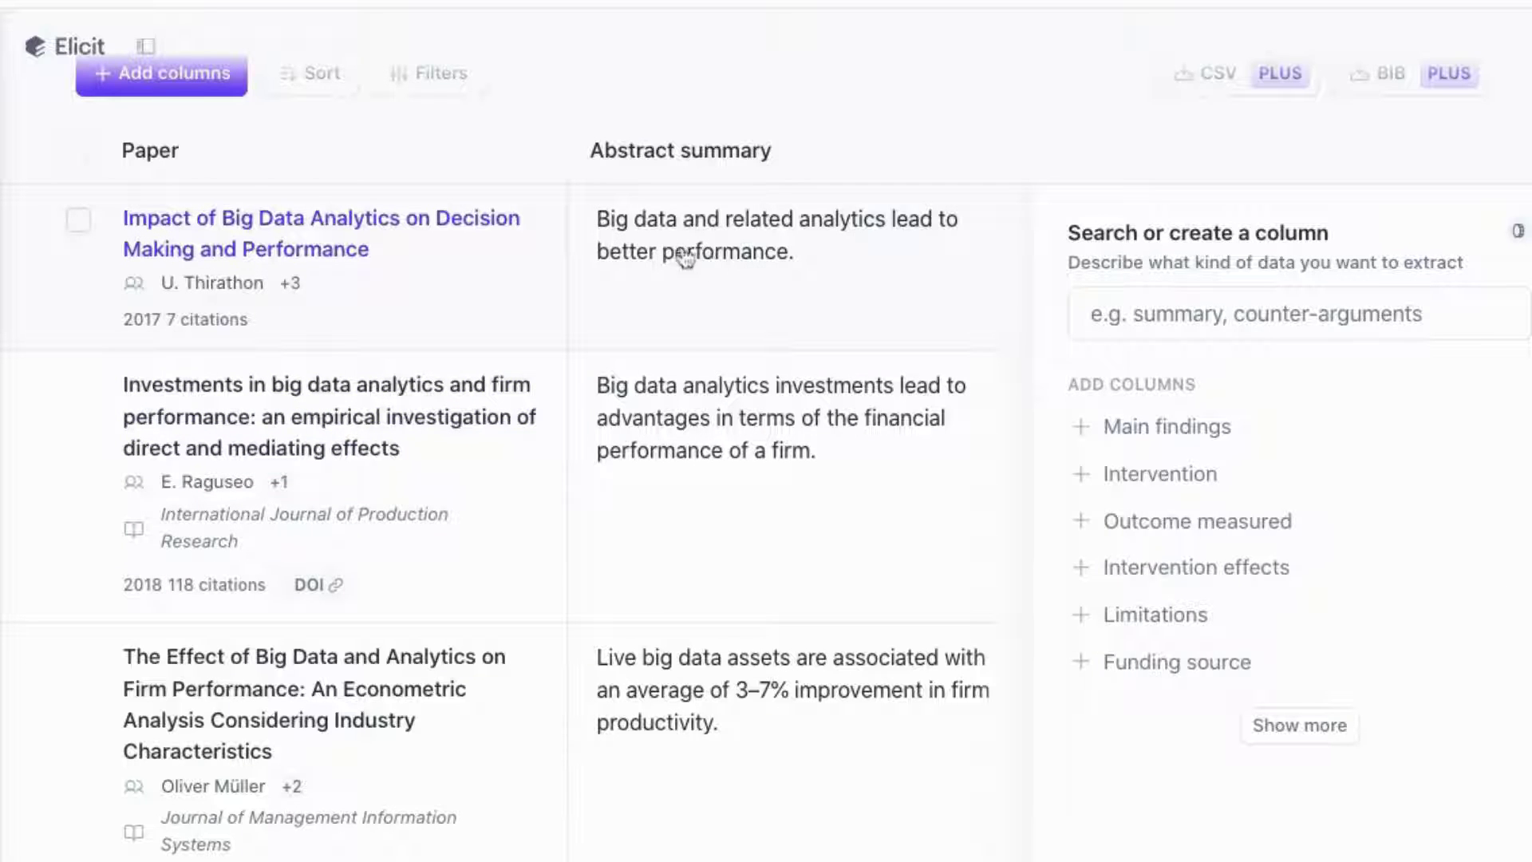
scroll(725, 287, down, 1)
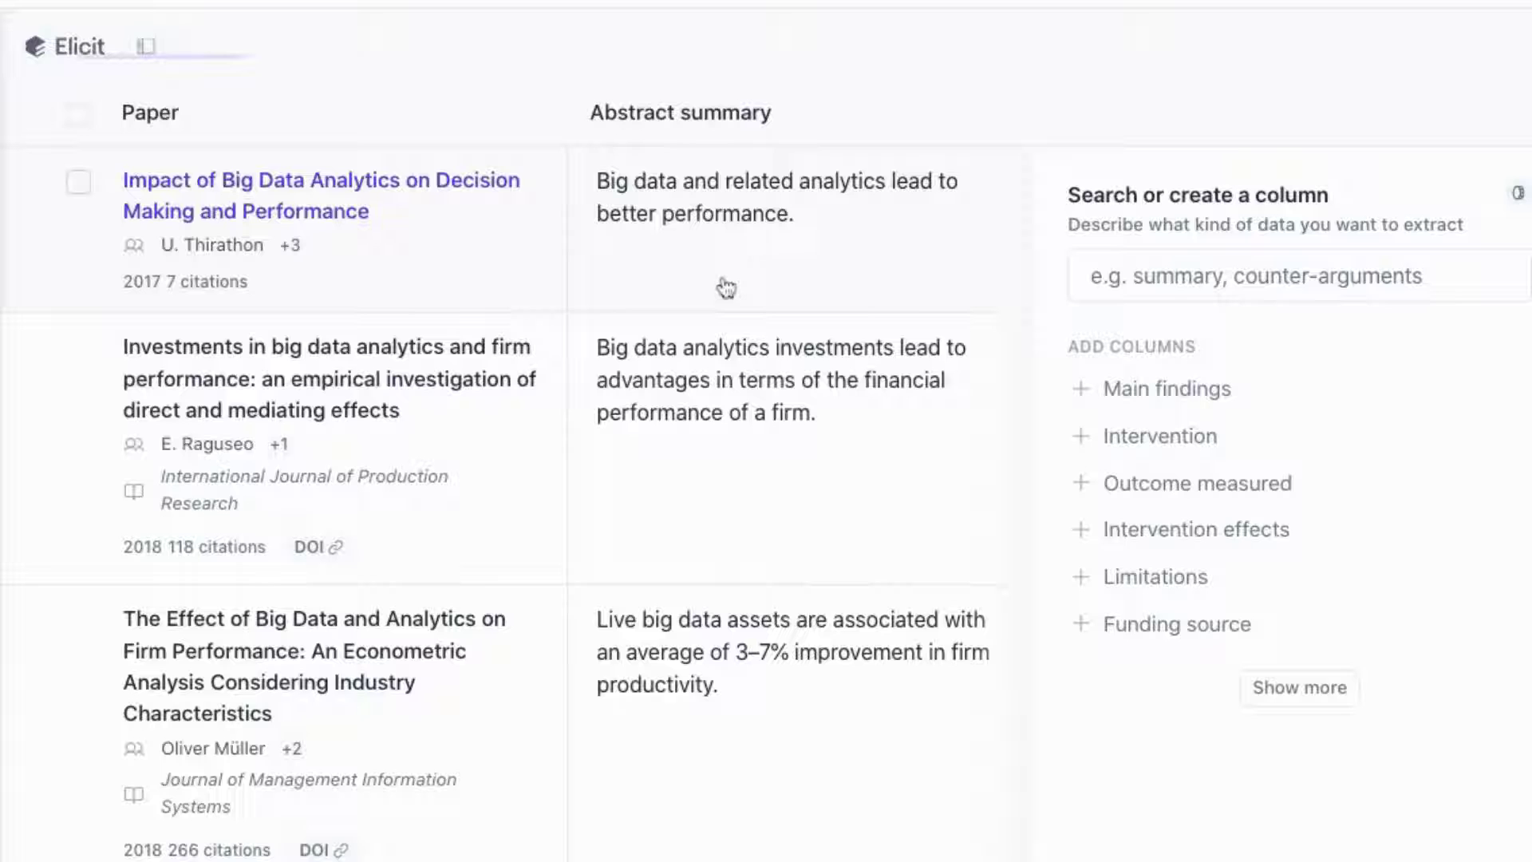
scroll(754, 359, down, 2)
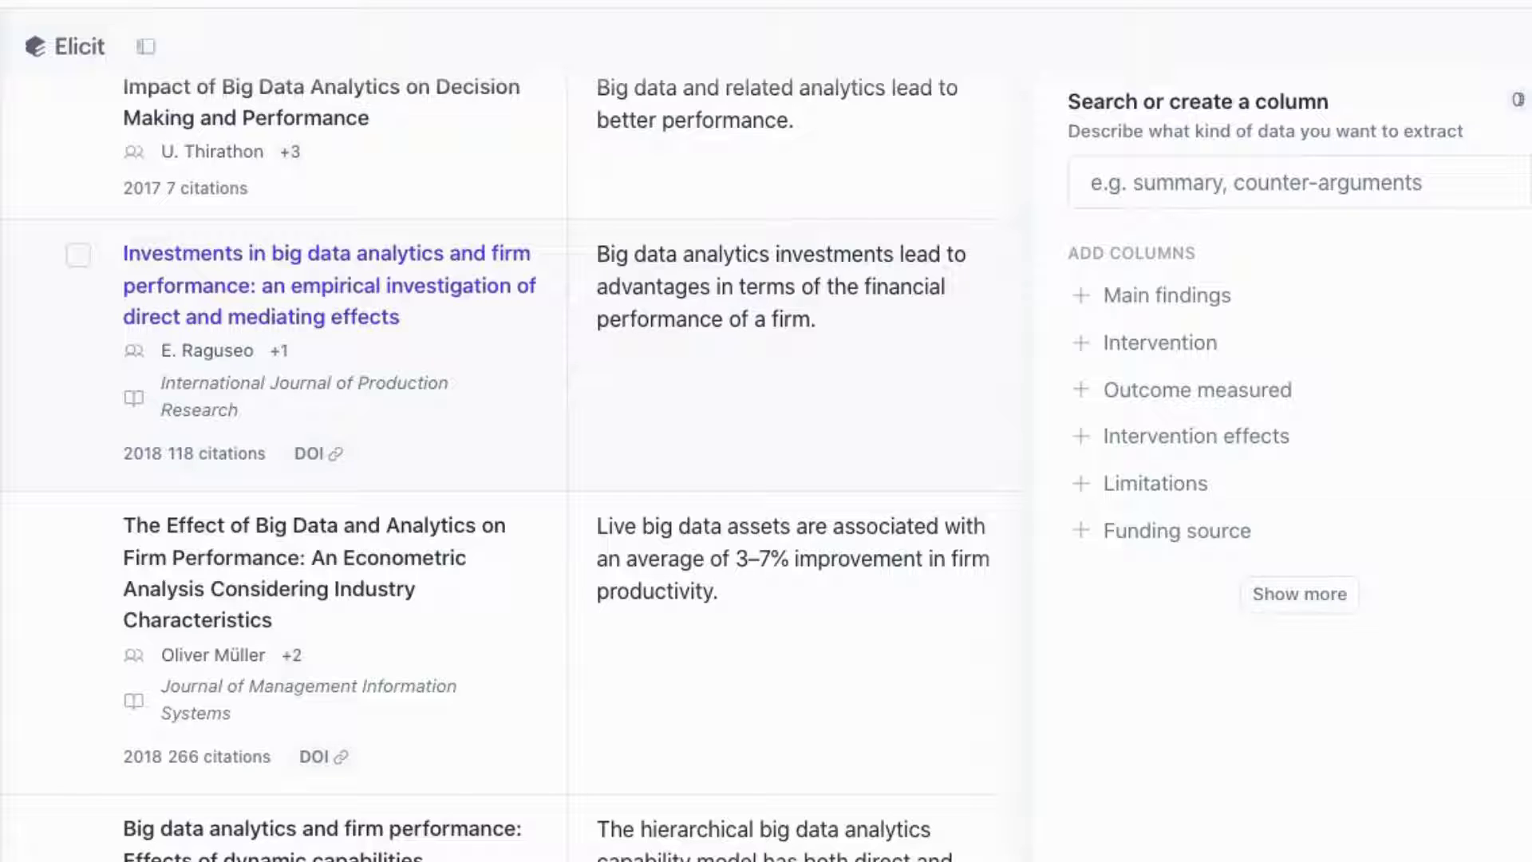
scroll(766, 458, up, 2)
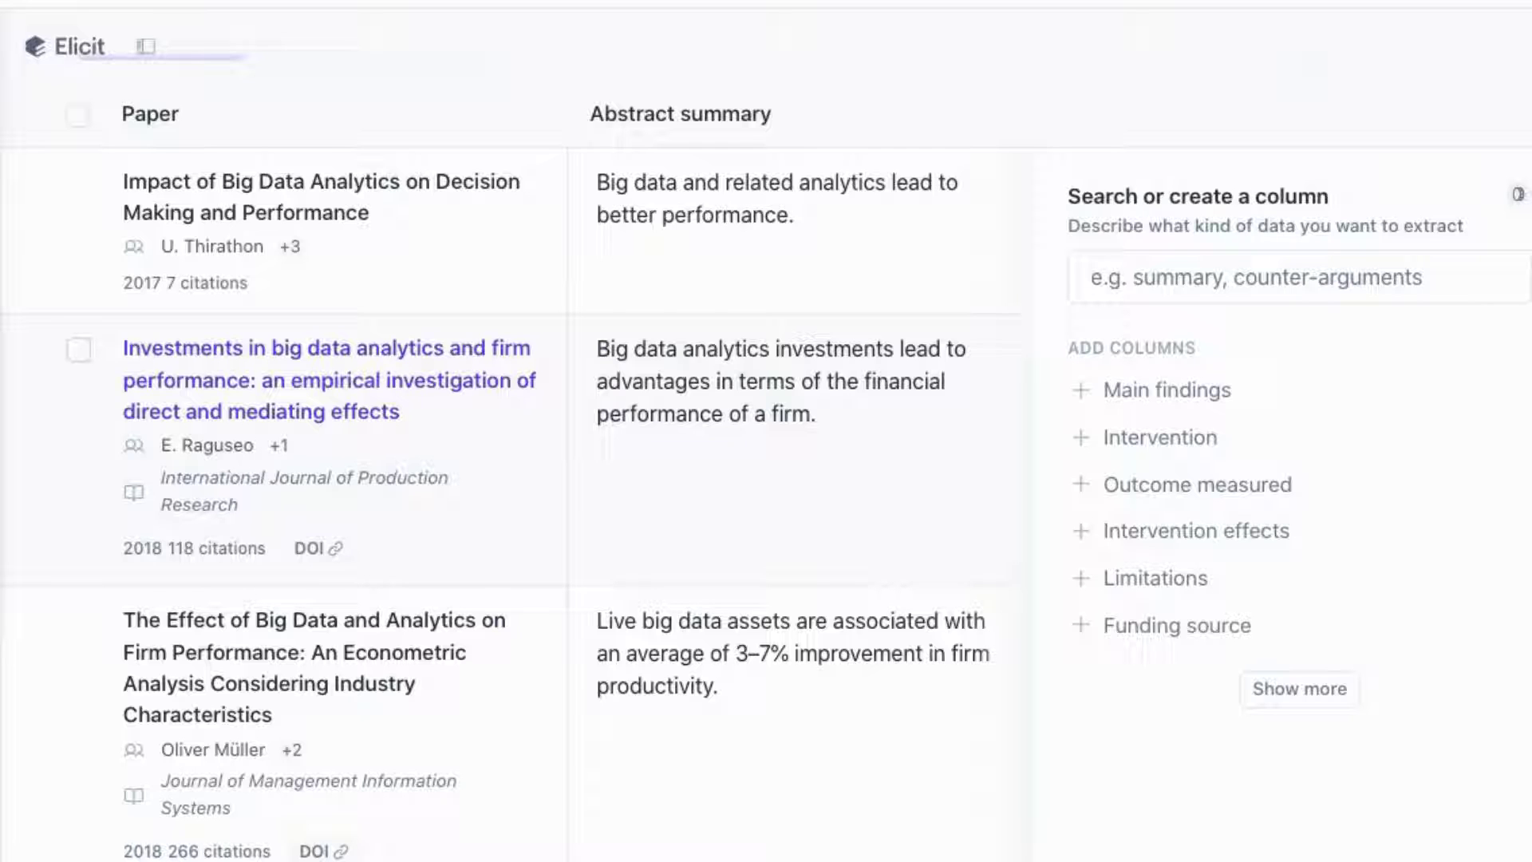
scroll(766, 455, down, 5)
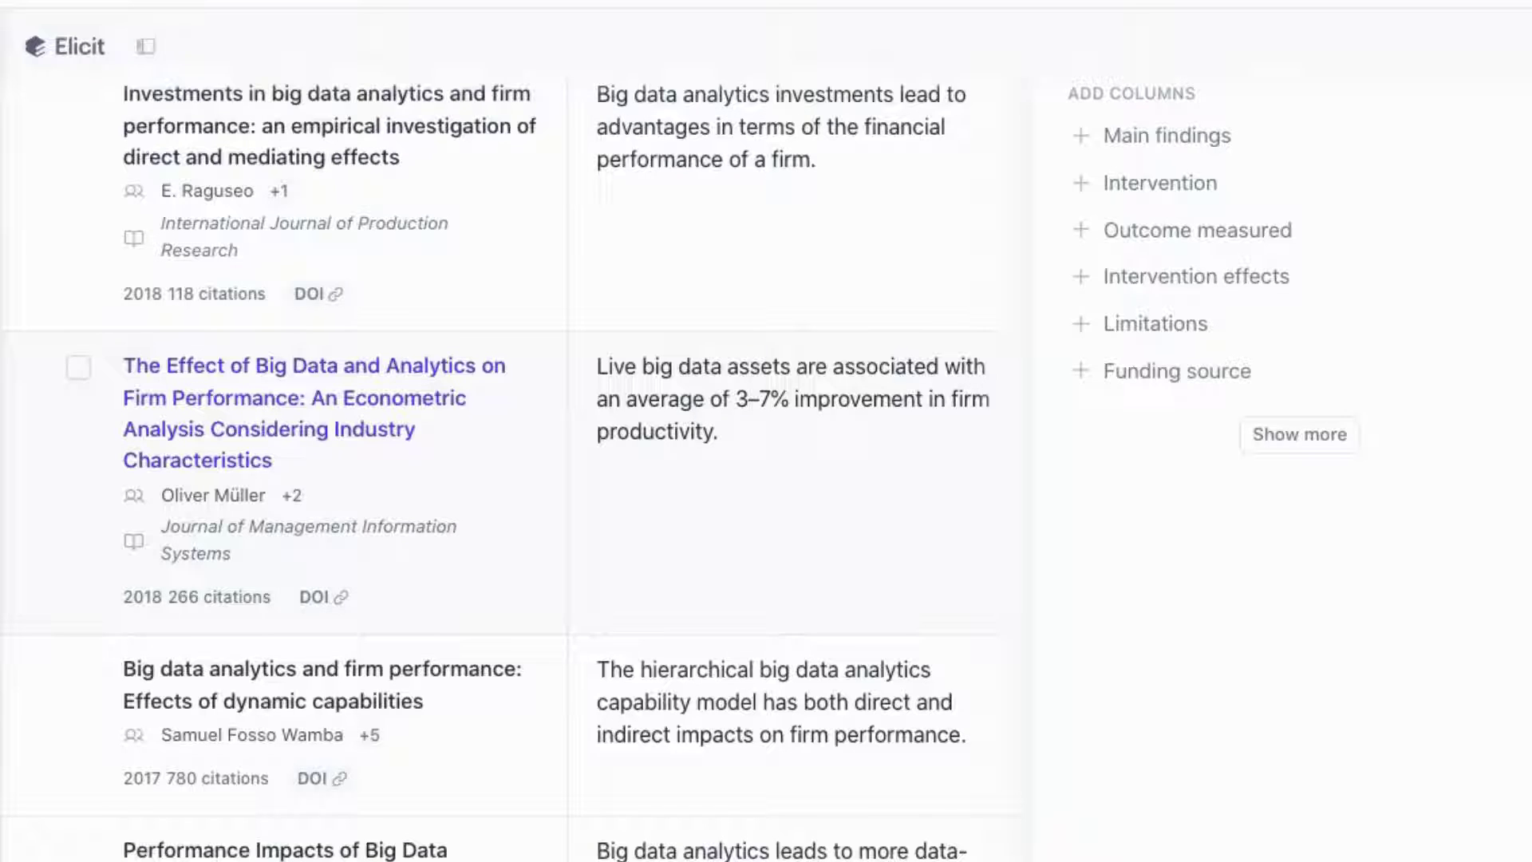
scroll(778, 463, down, 2)
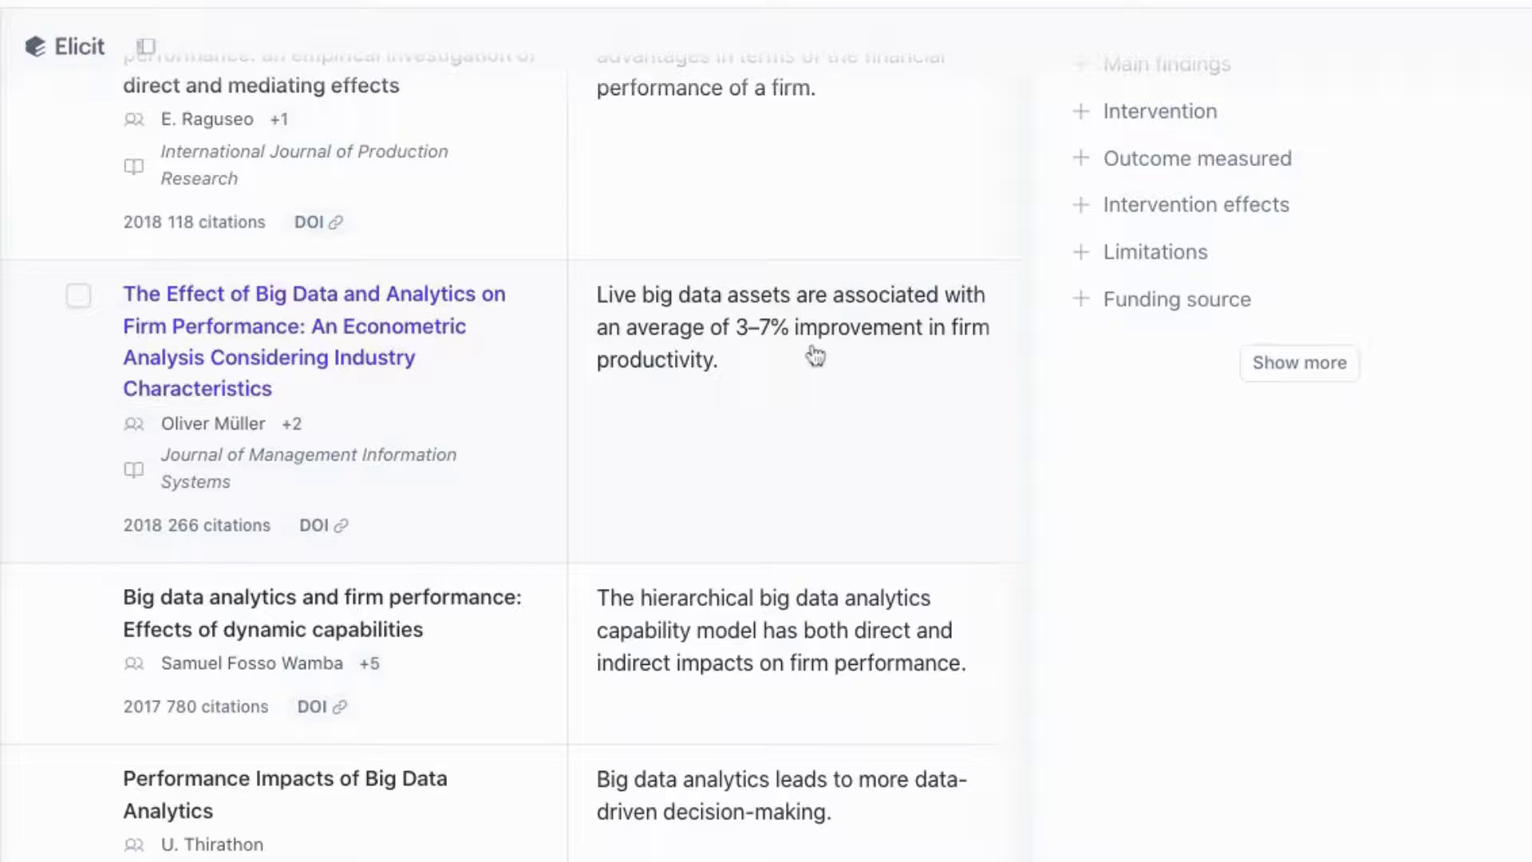
scroll(814, 356, up, 2)
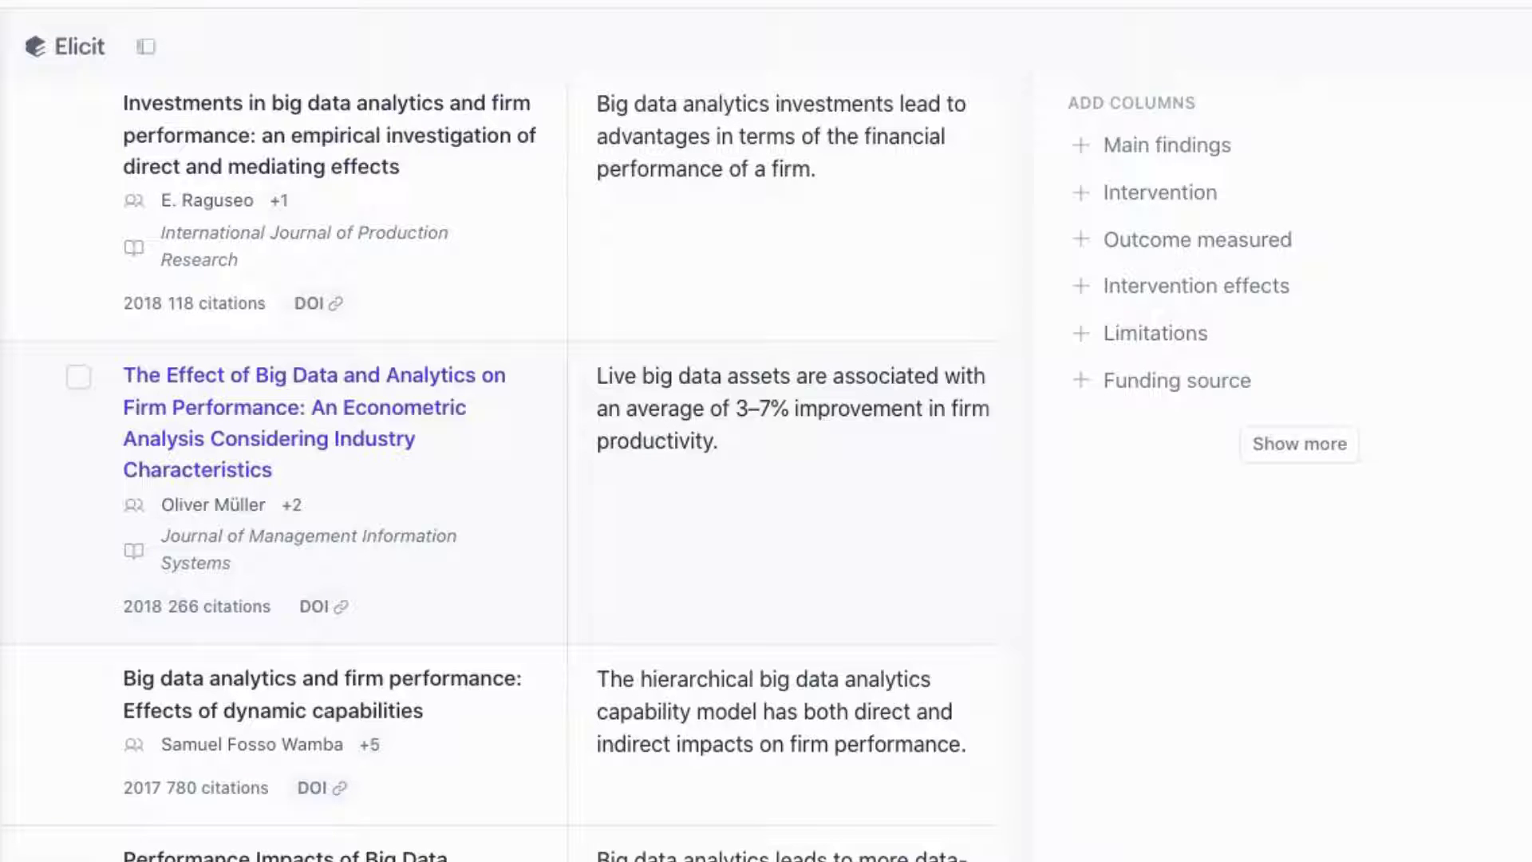
click(77, 381)
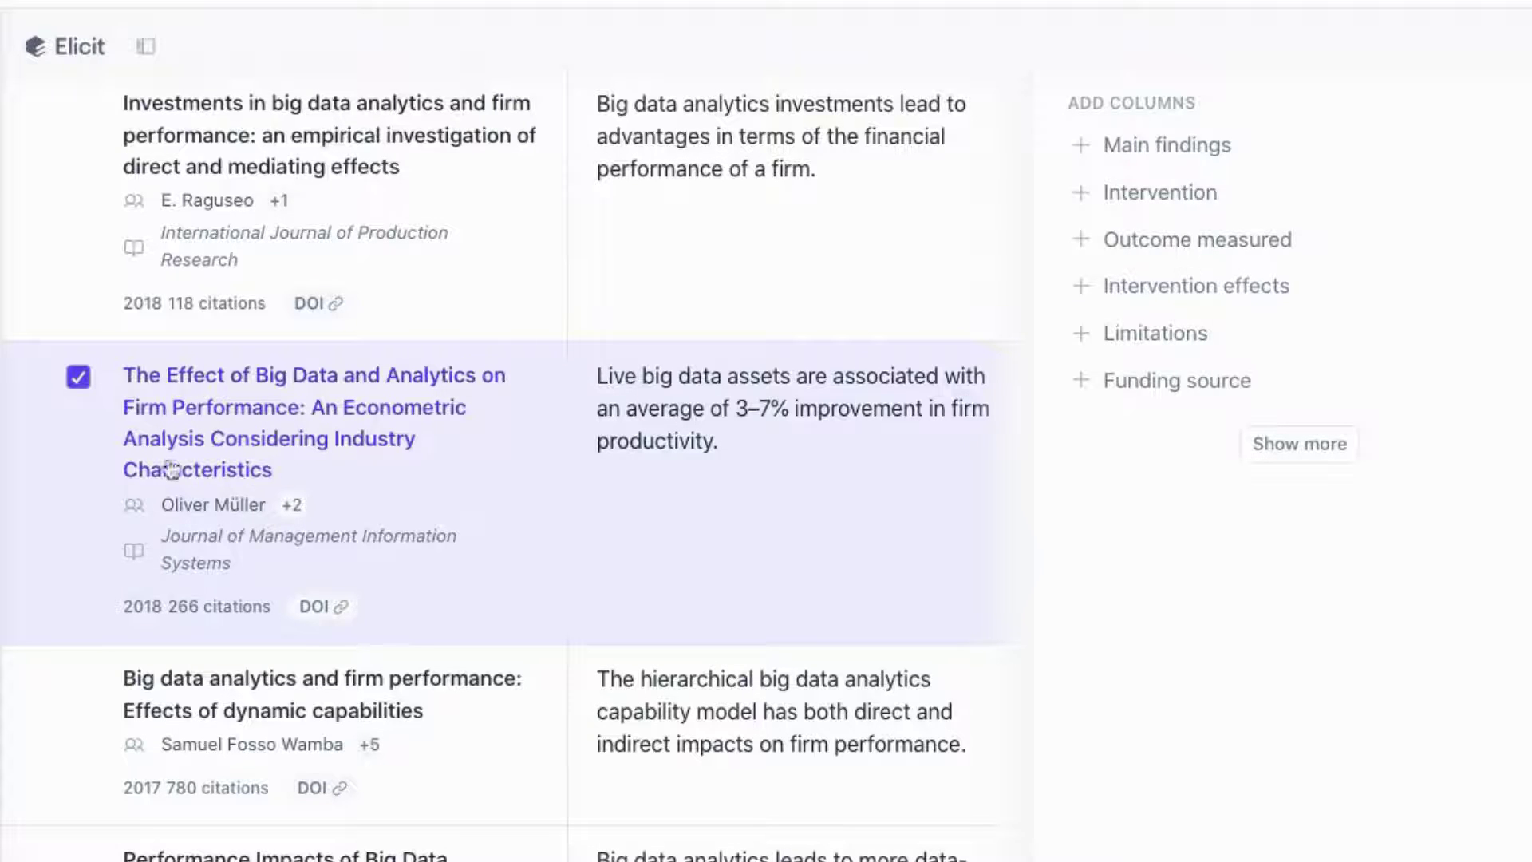
- Look over the account's Subscription & billing plans, then return to the papers results table
mouse_move(7, 447)
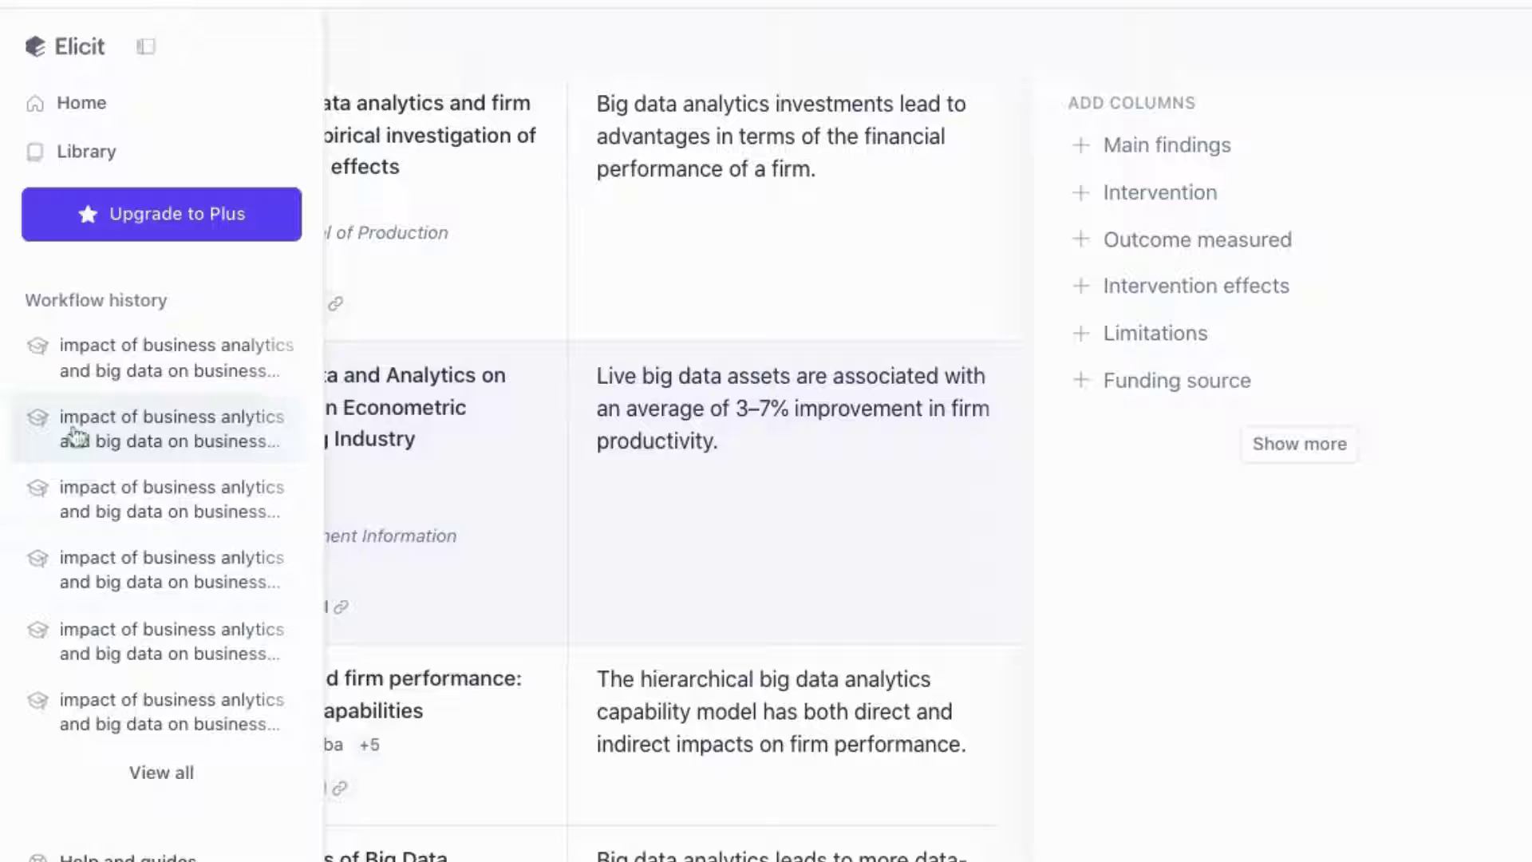
scroll(87, 389, down, 2)
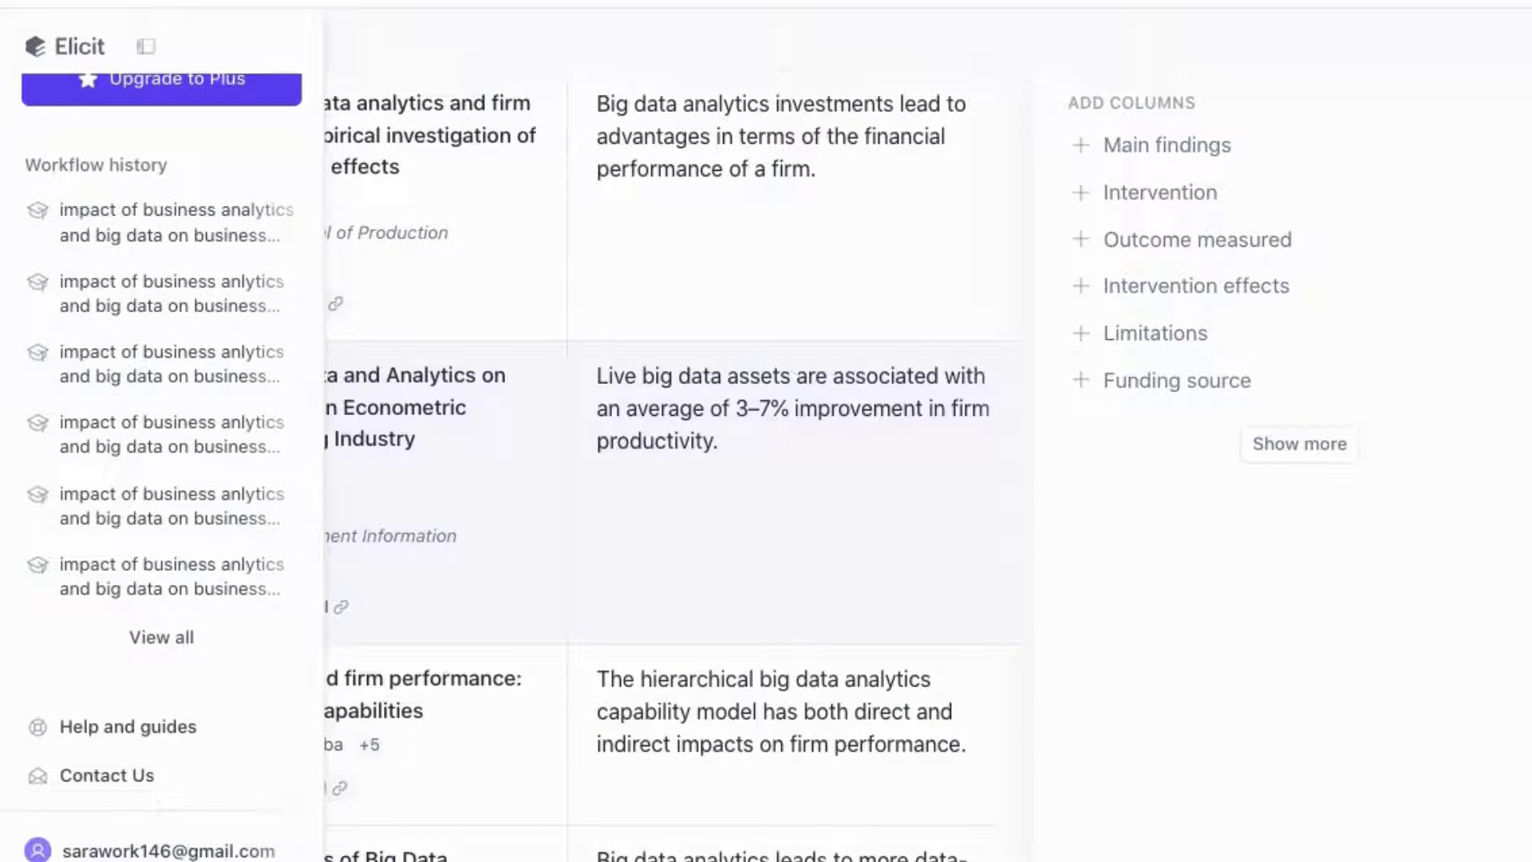
click(167, 850)
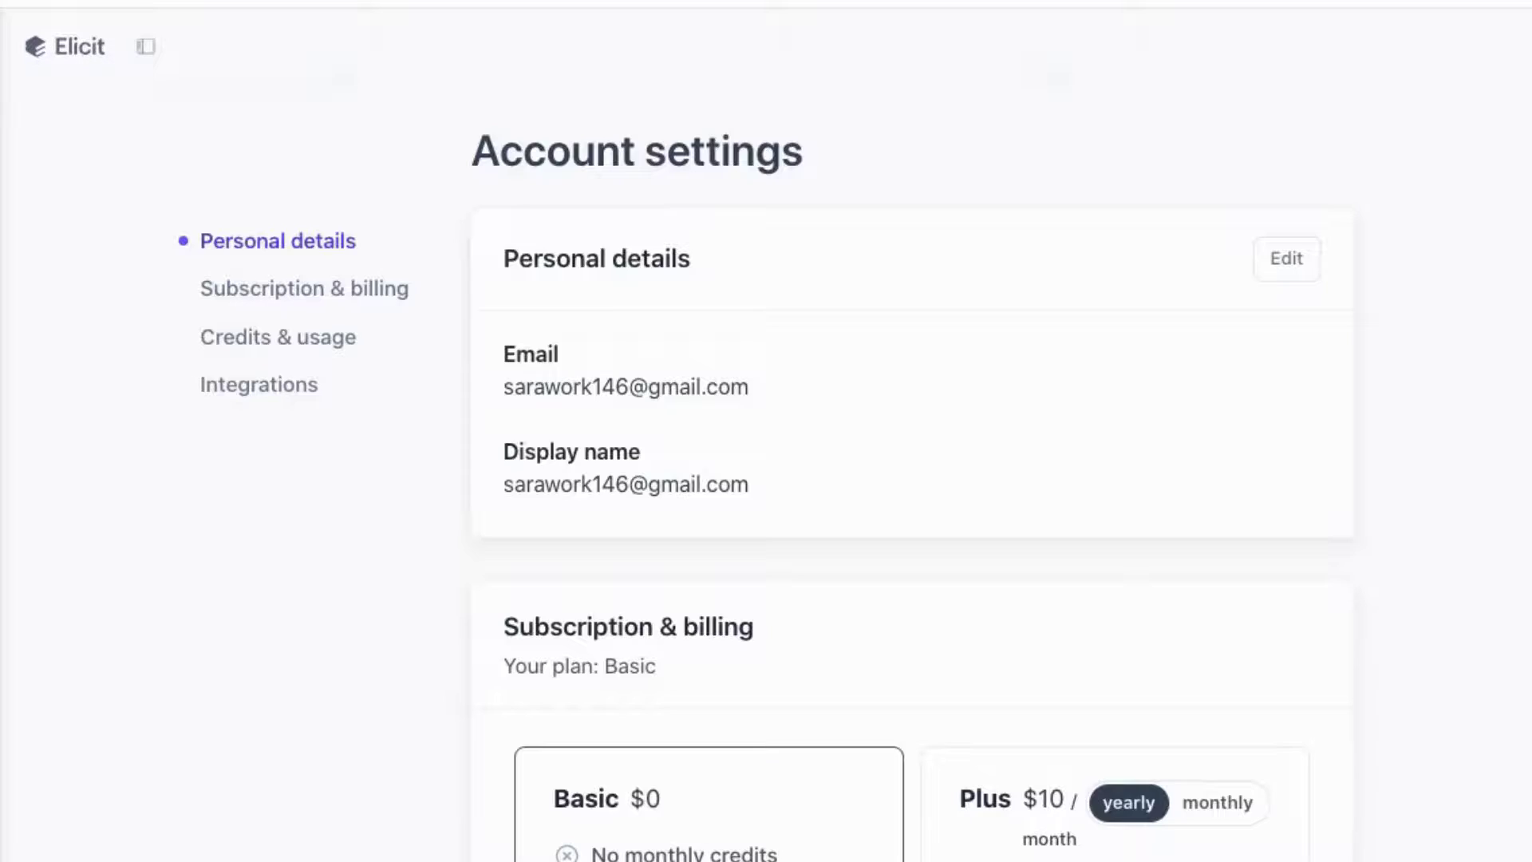
scroll(909, 431, down, 10)
scroll(910, 431, down, 5)
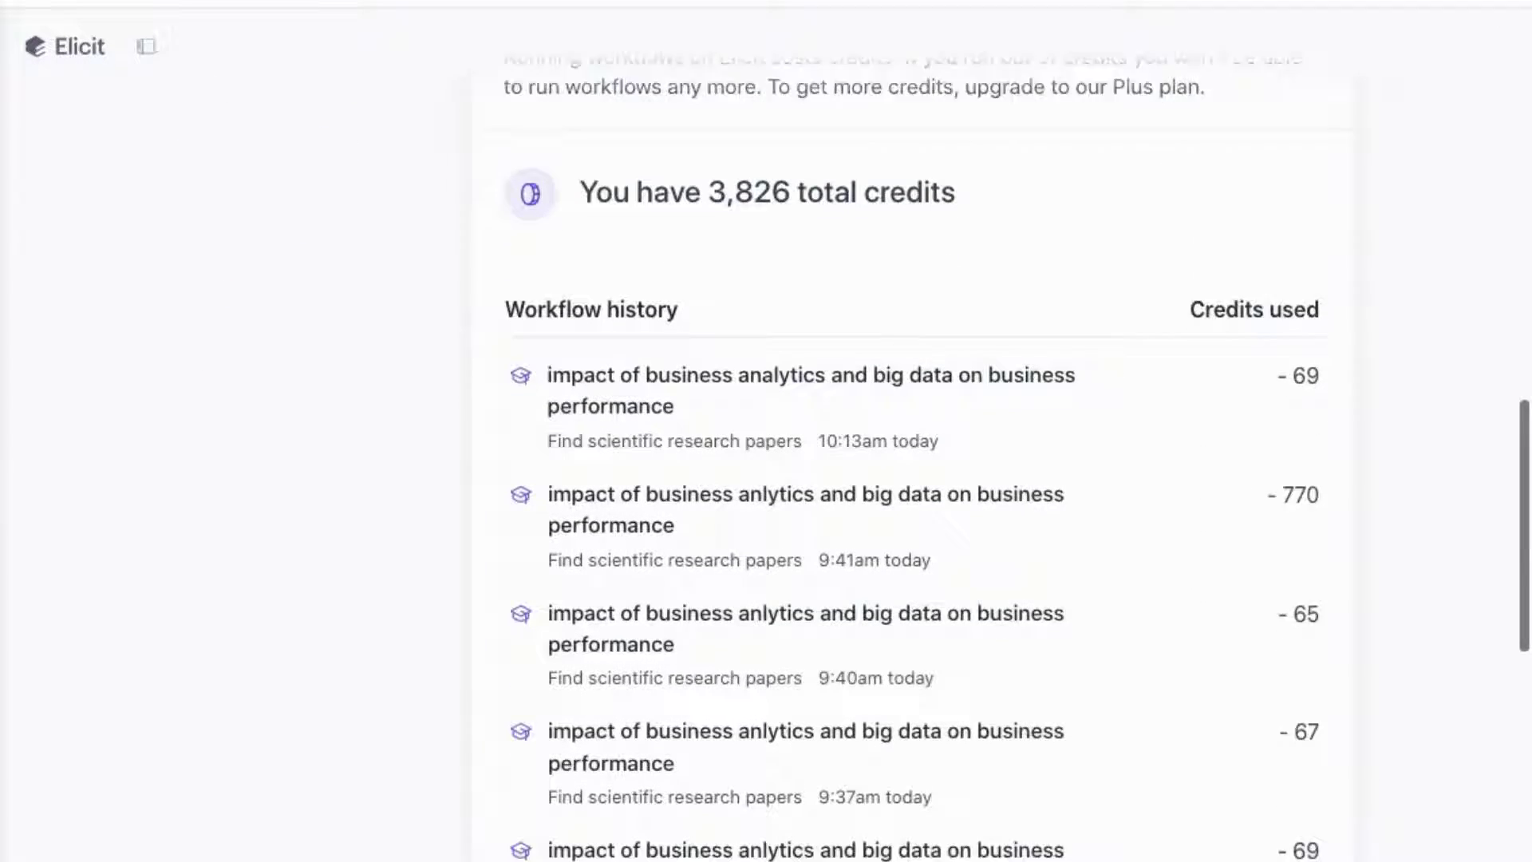
scroll(455, 591, down, 1)
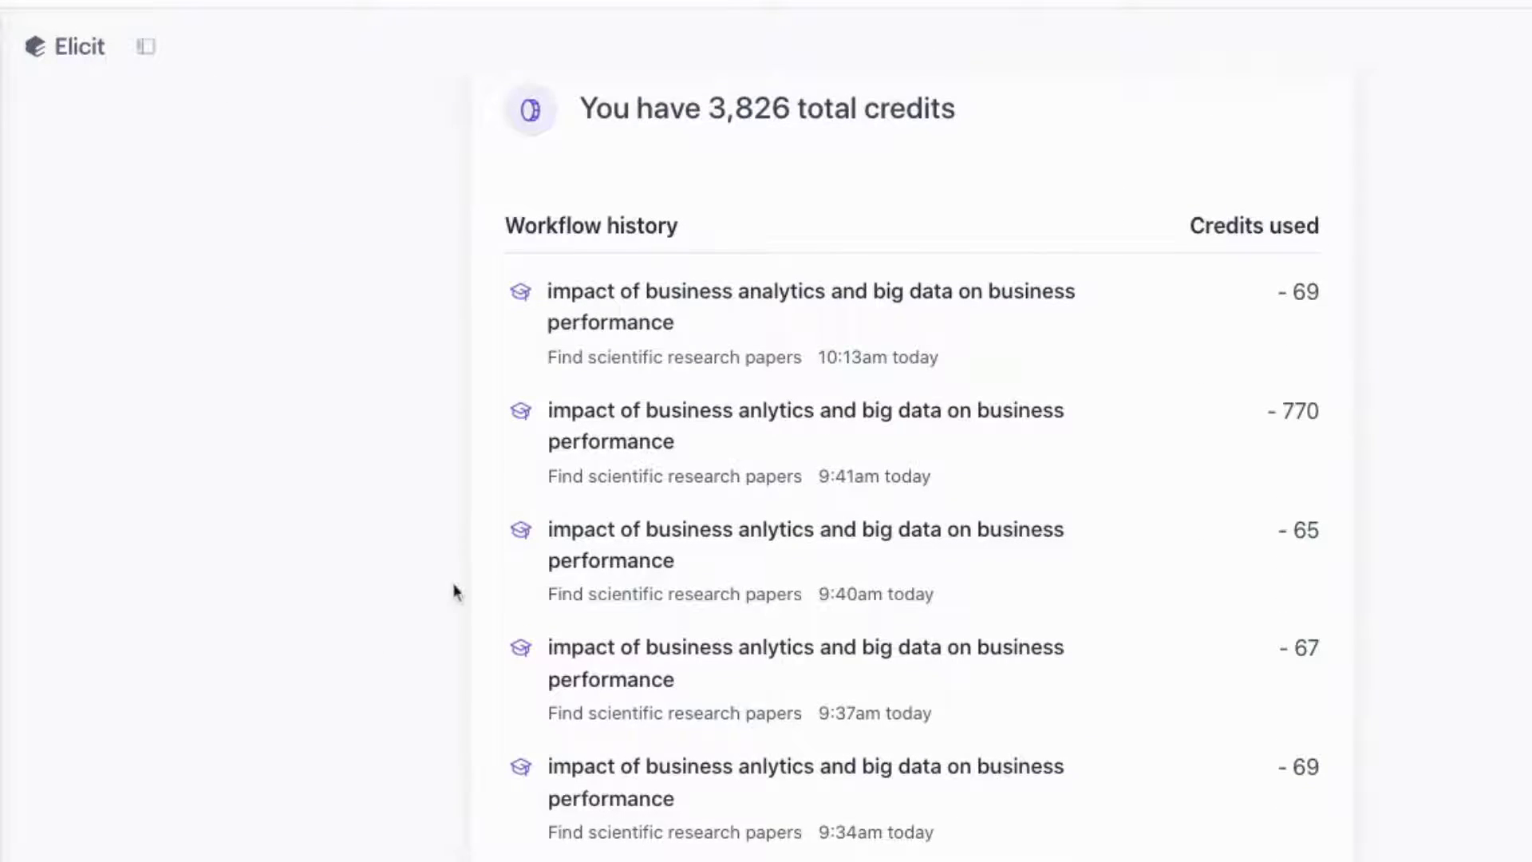
scroll(622, 375, down, 4)
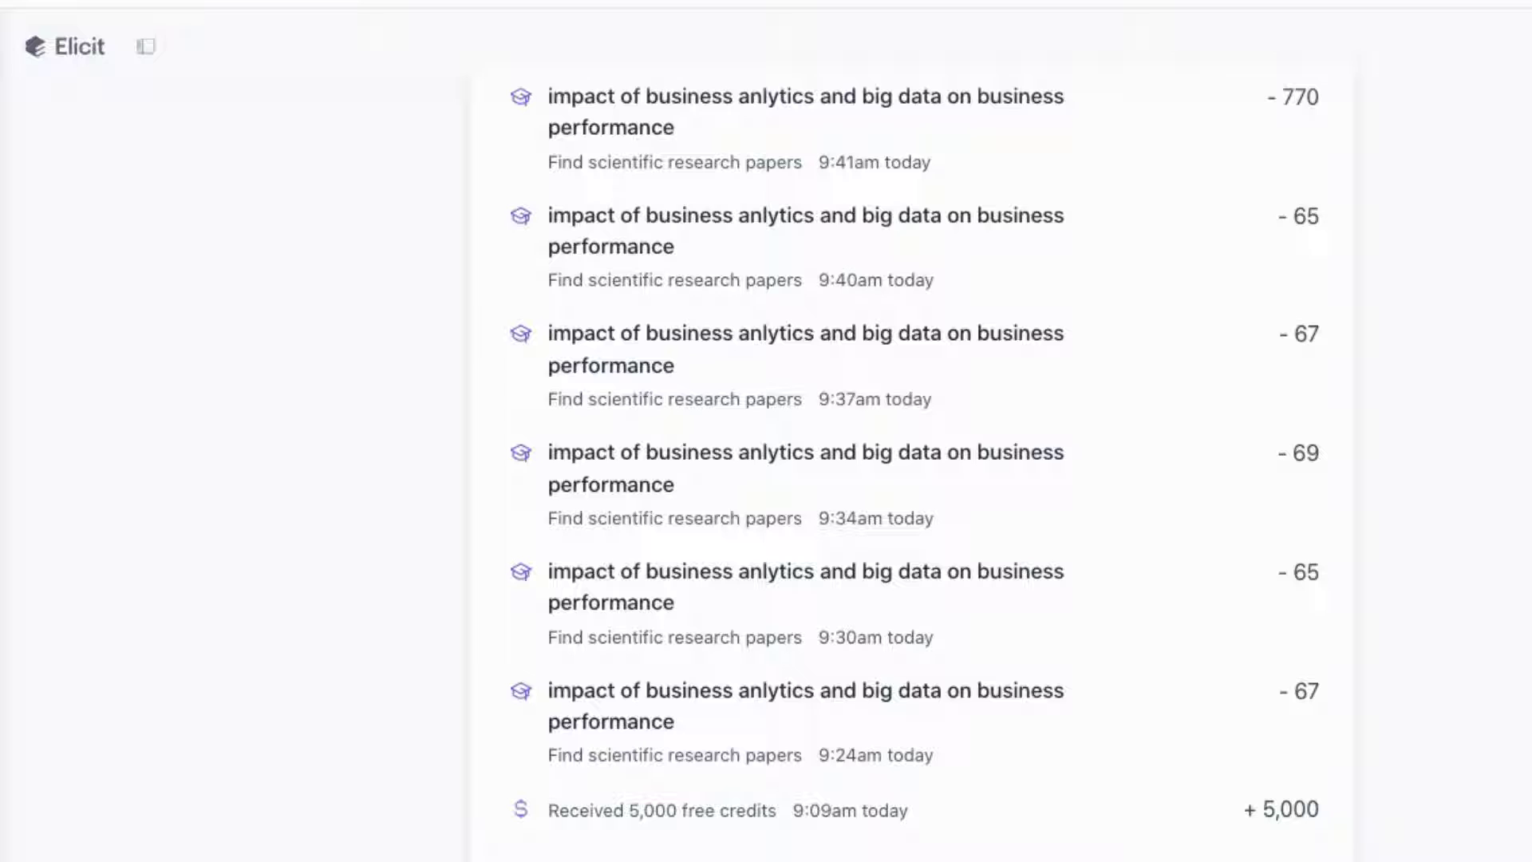
scroll(910, 471, up, 15)
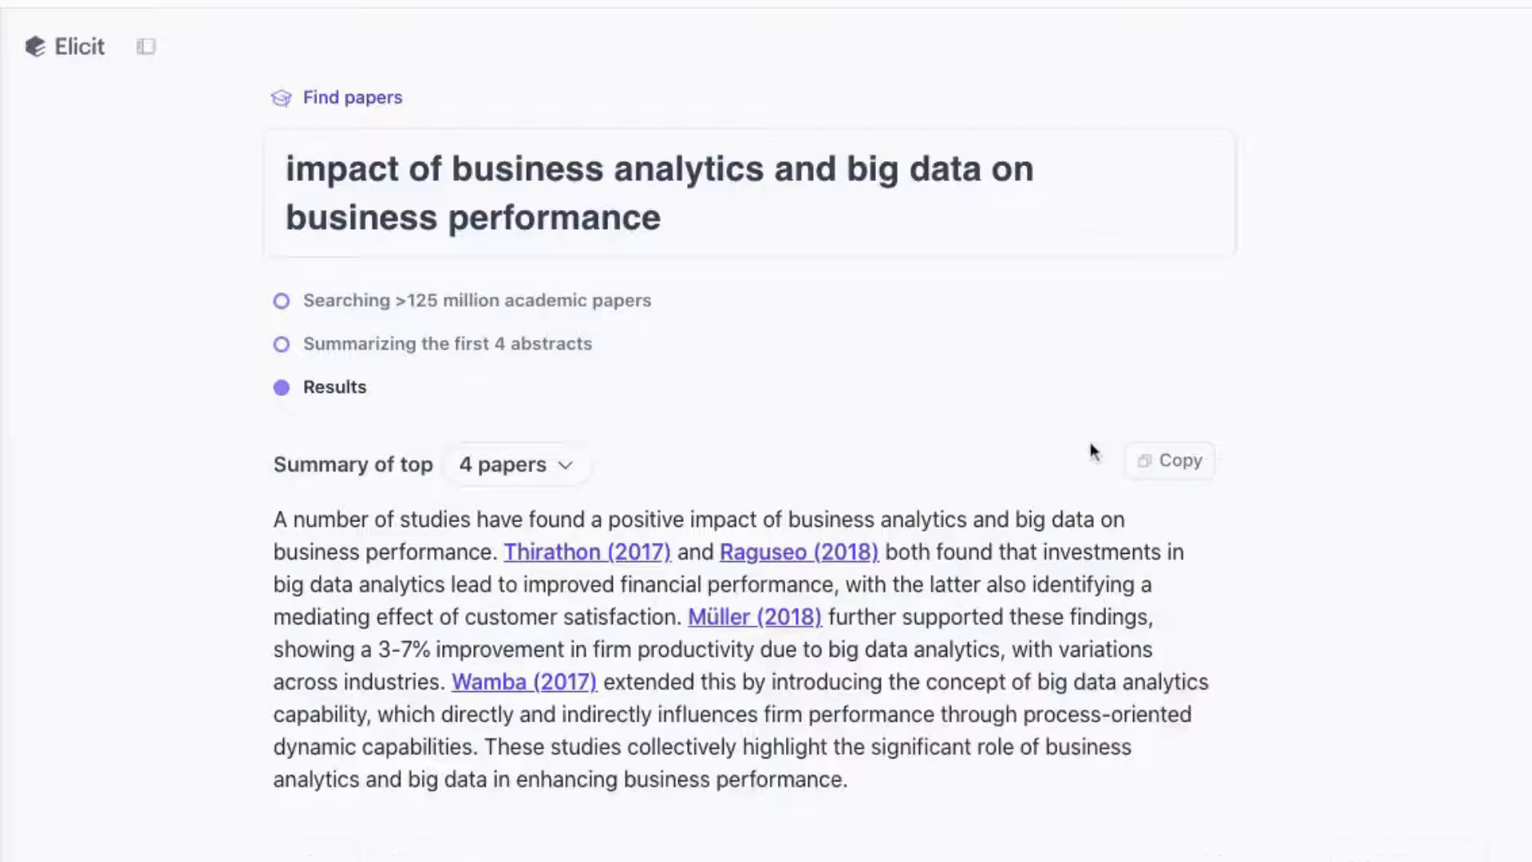
scroll(1090, 442, down, 10)
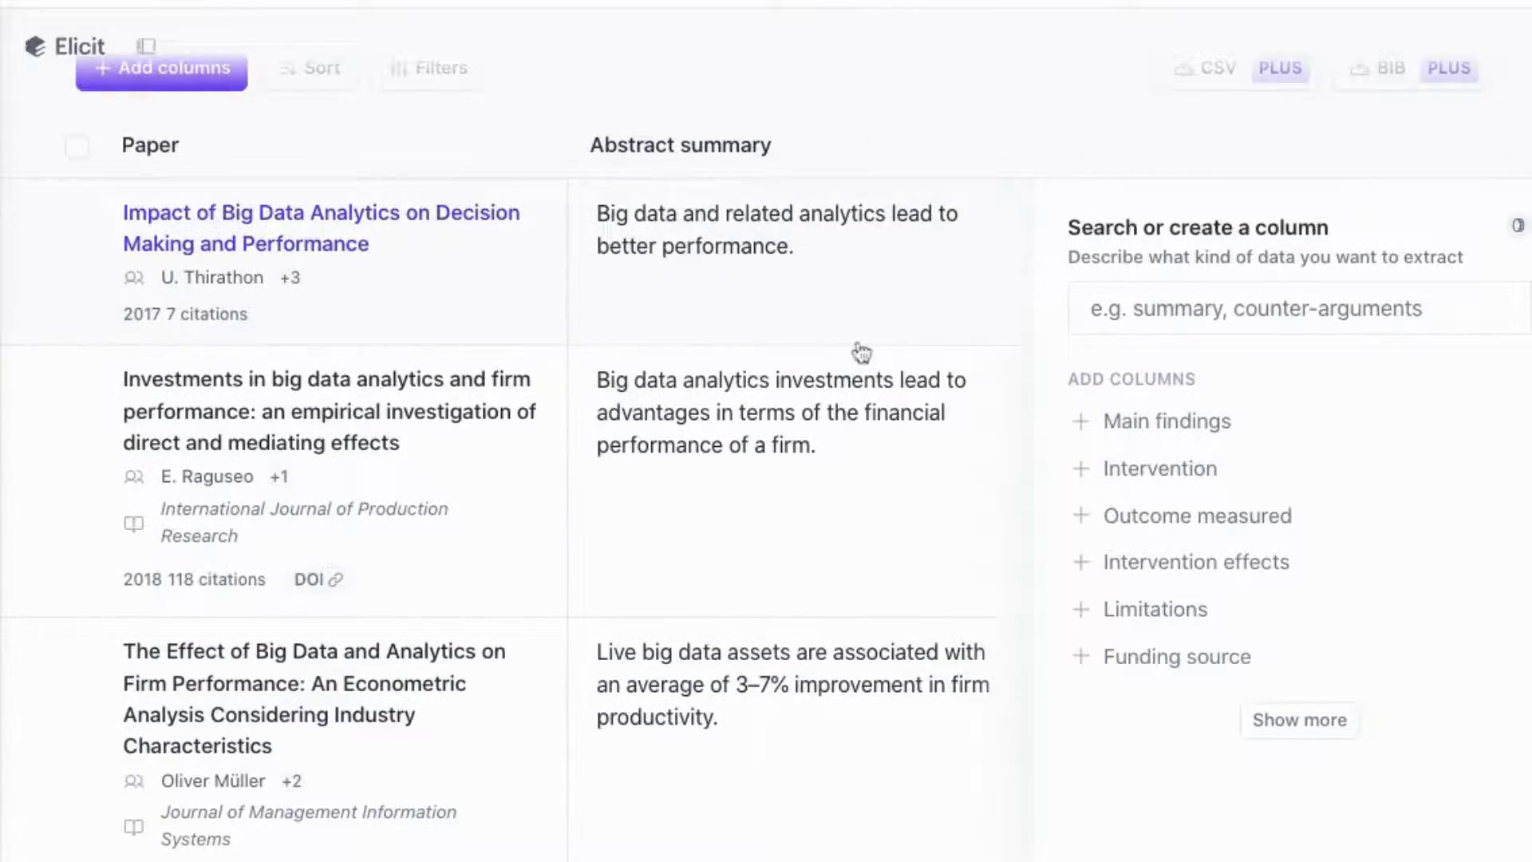
scroll(869, 485, up, 2)
scroll(872, 483, up, 2)
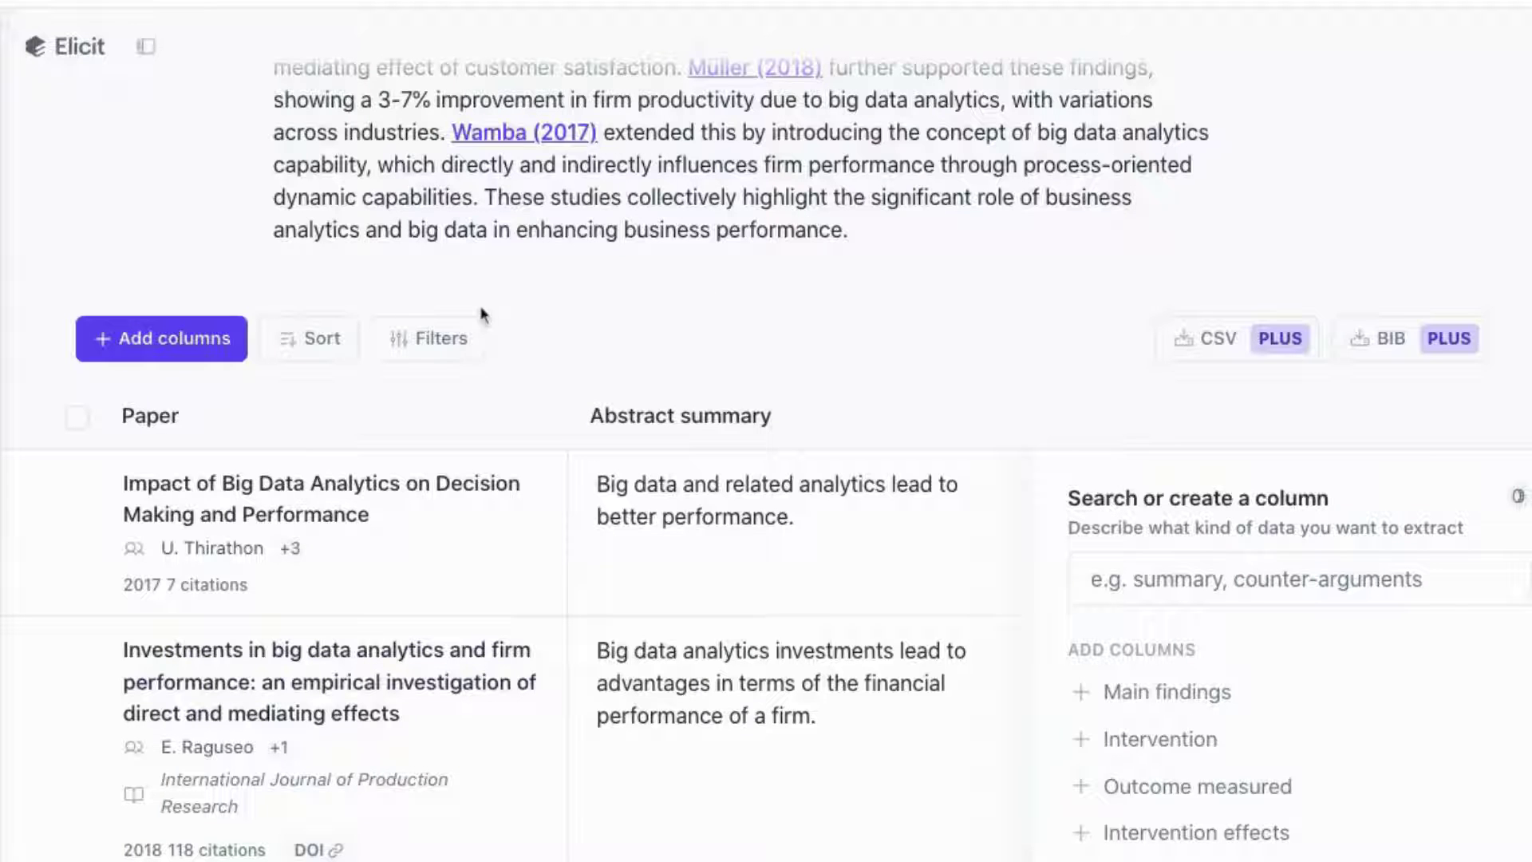
click(443, 340)
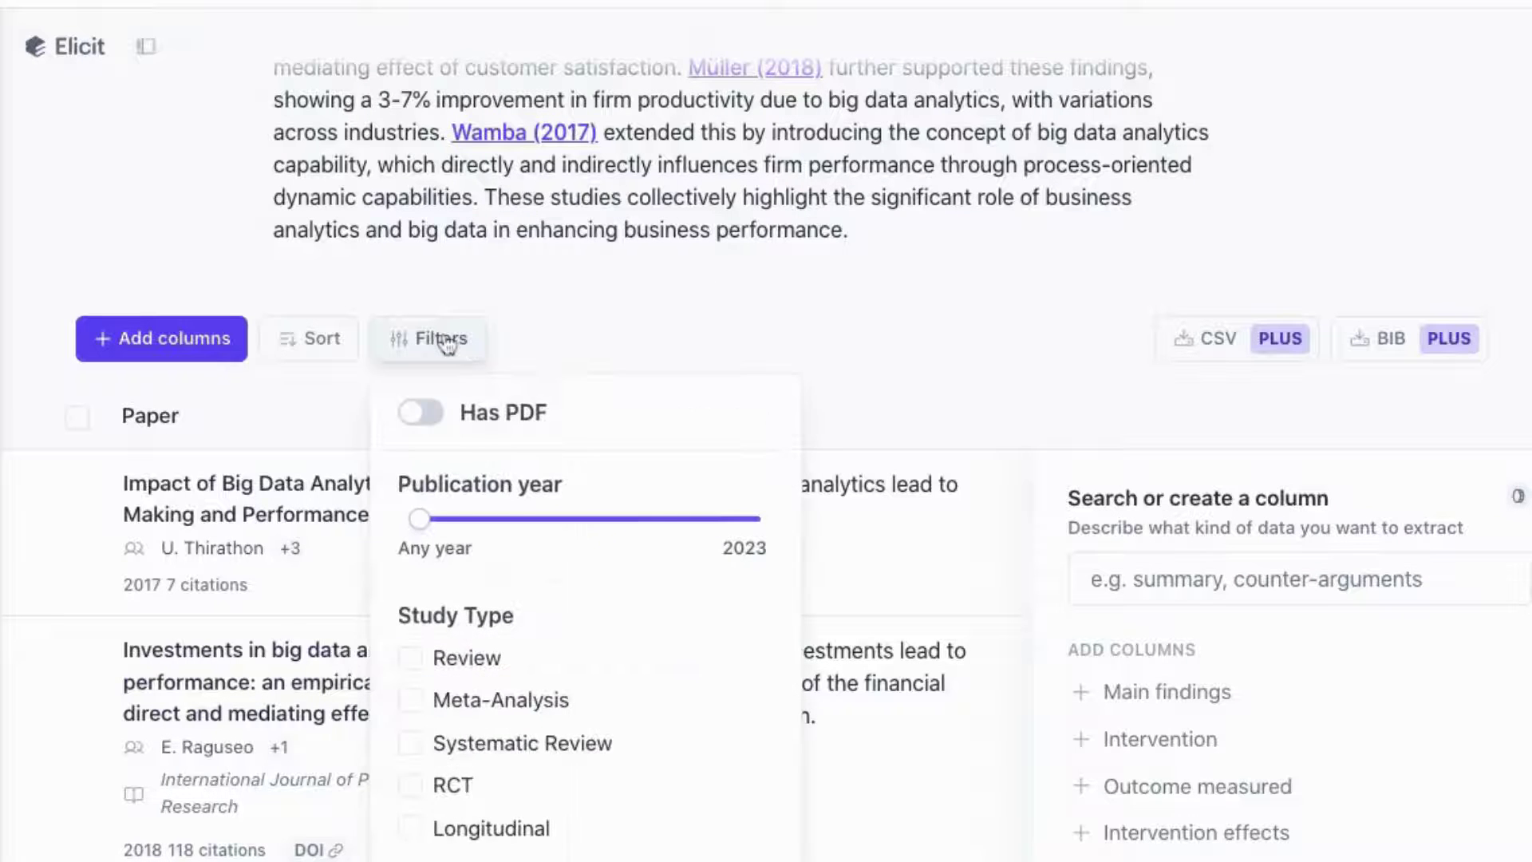
scroll(695, 400, down, 3)
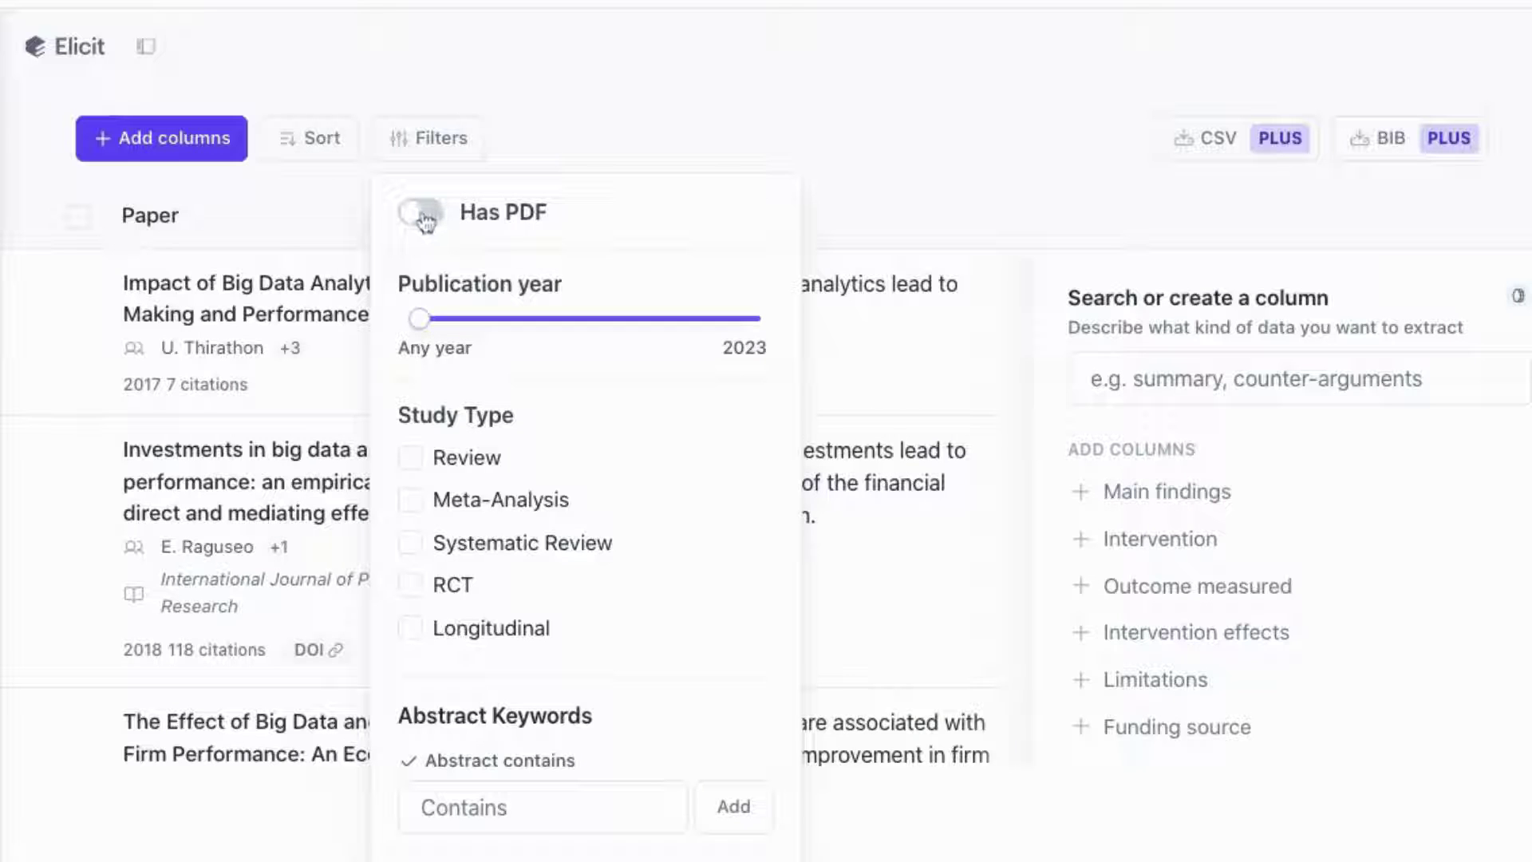
scroll(427, 223, up, 3)
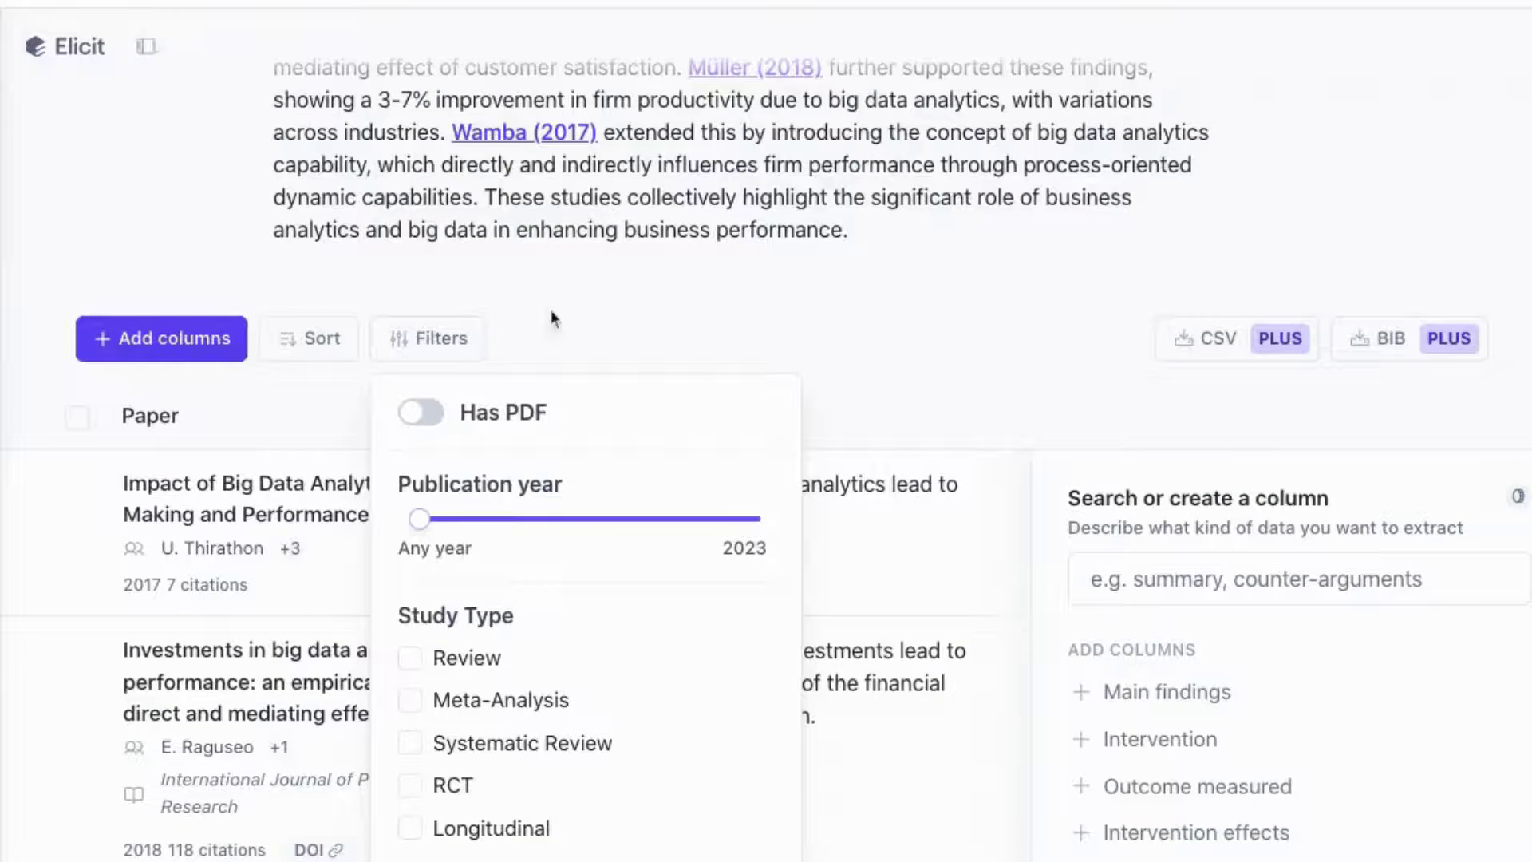
scroll(558, 343, down, 1)
scroll(600, 399, down, 1)
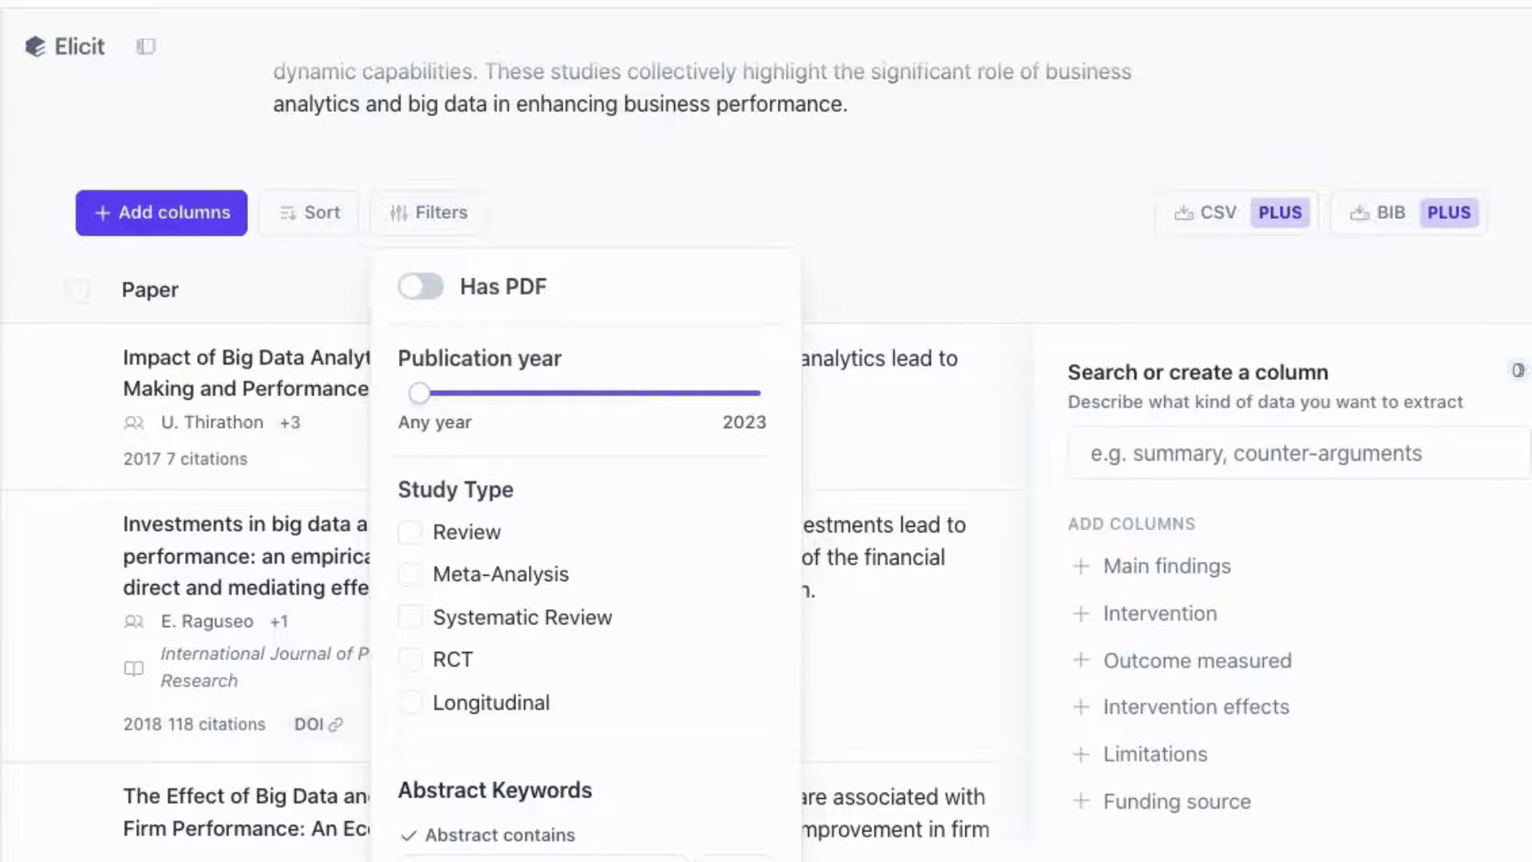
scroll(766, 431, up, 2)
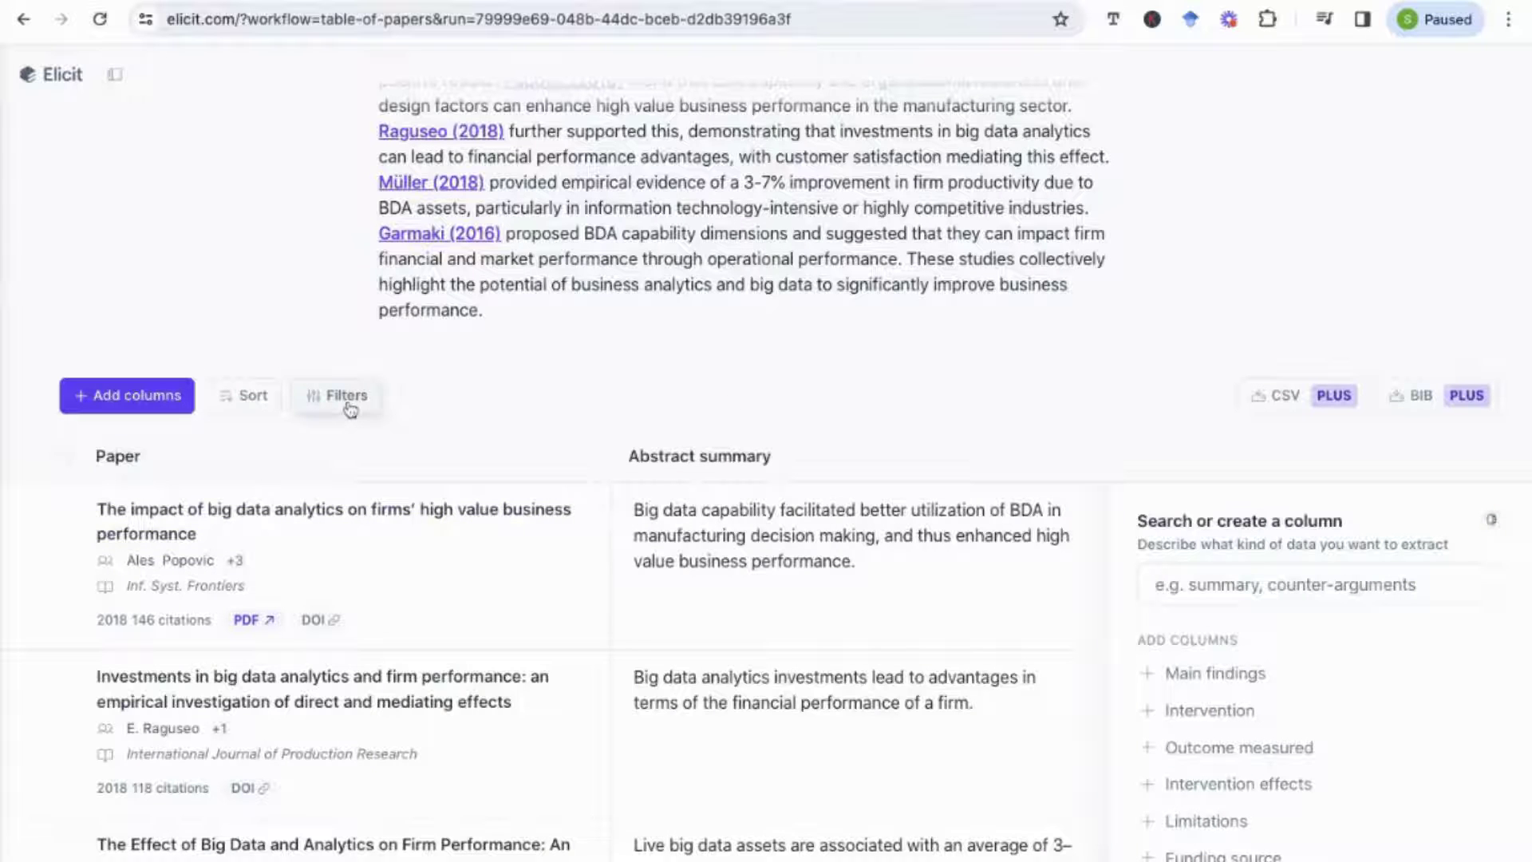
- Add 'financial performance' as an 'Abstract contains' keyword in the results Filters
click(351, 399)
scroll(455, 588, down, 2)
scroll(435, 655, up, 2)
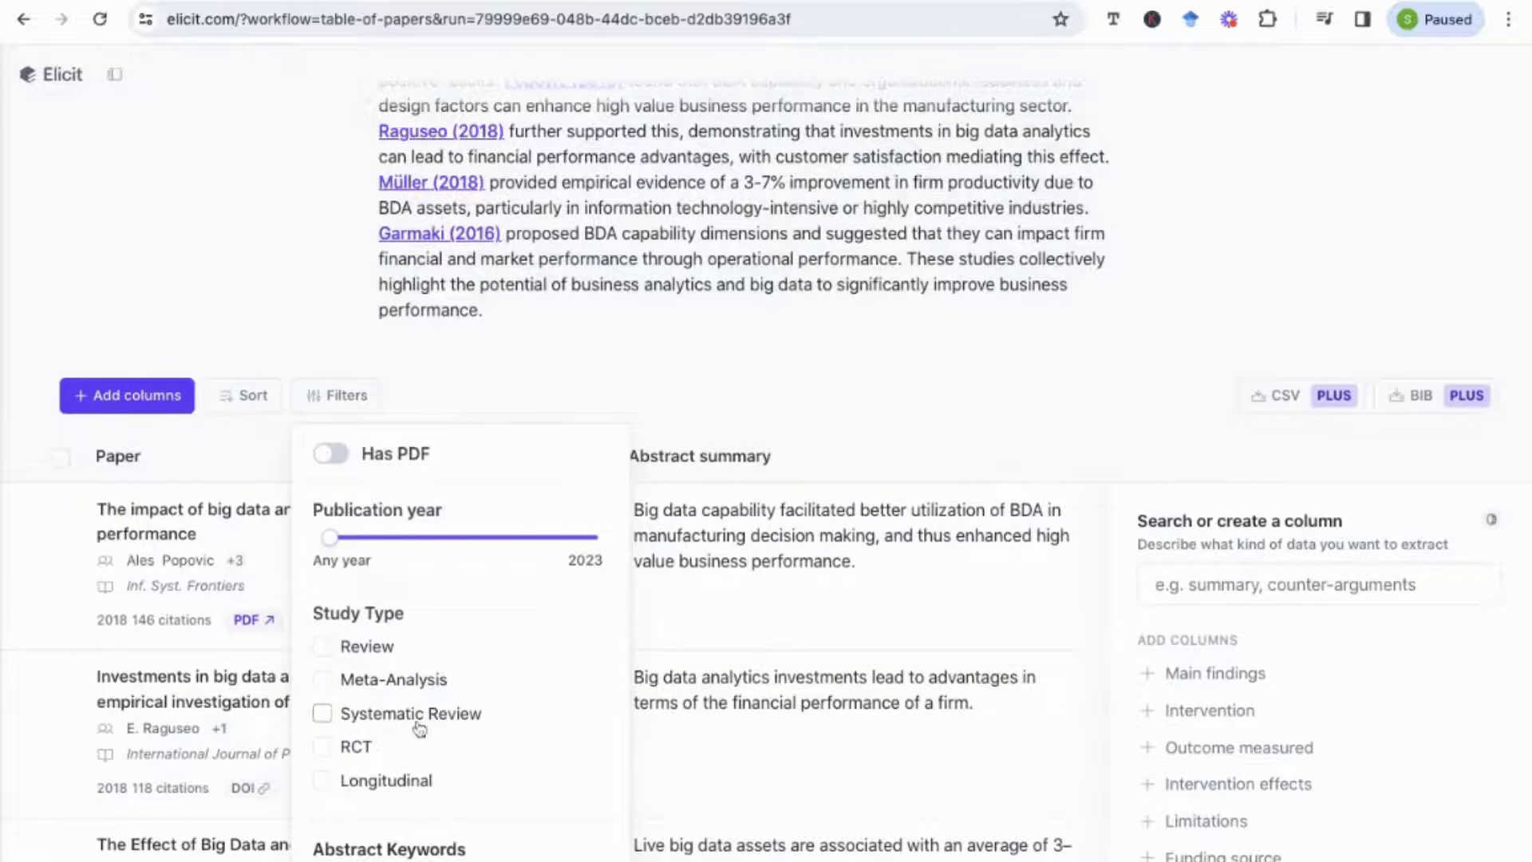
scroll(403, 789, down, 4)
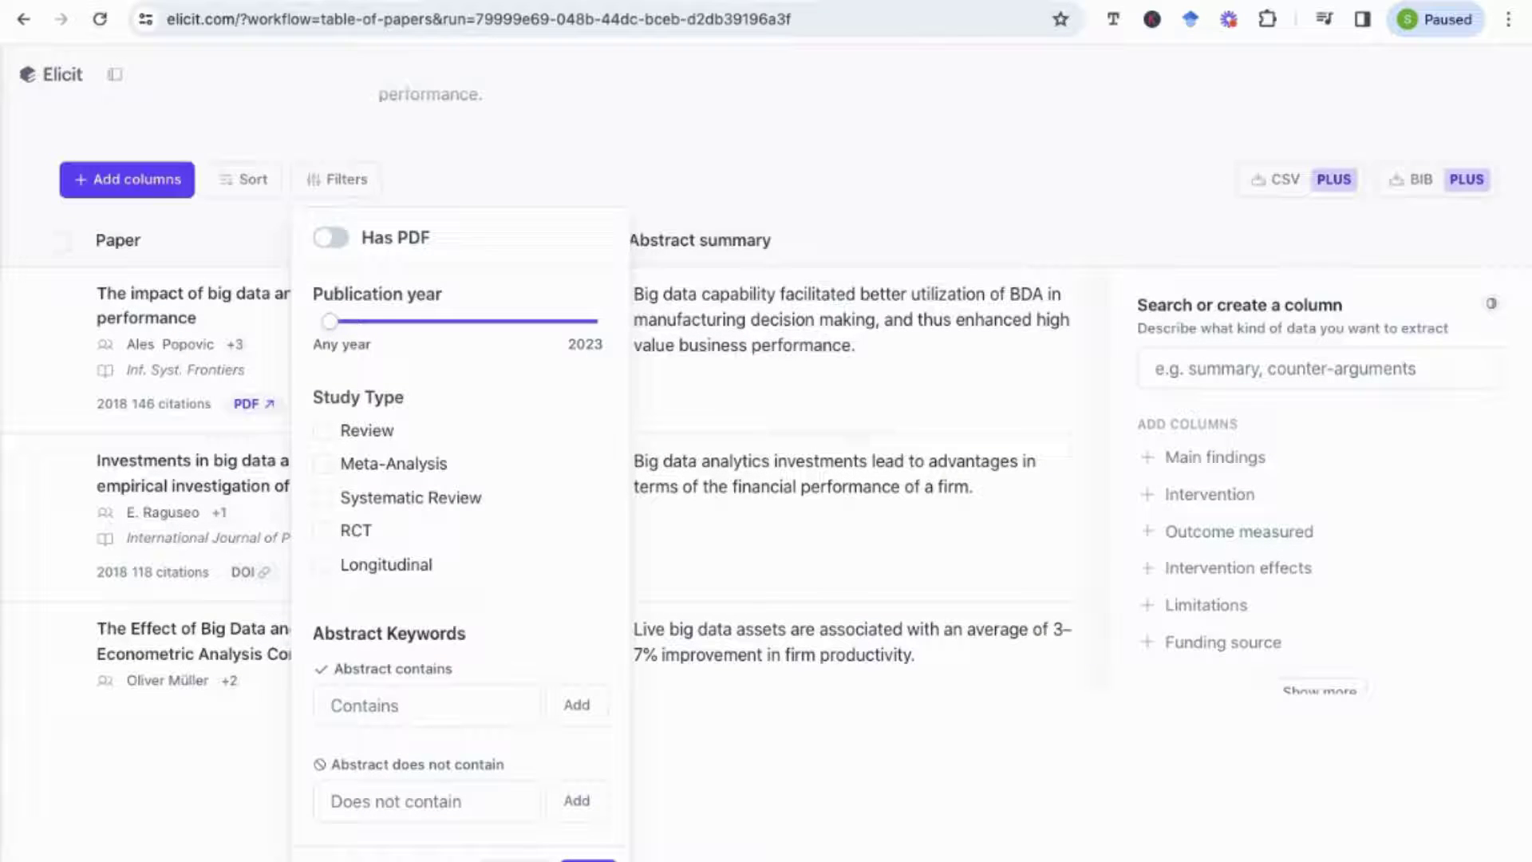
scroll(331, 705, up, 4)
scroll(331, 705, down, 3)
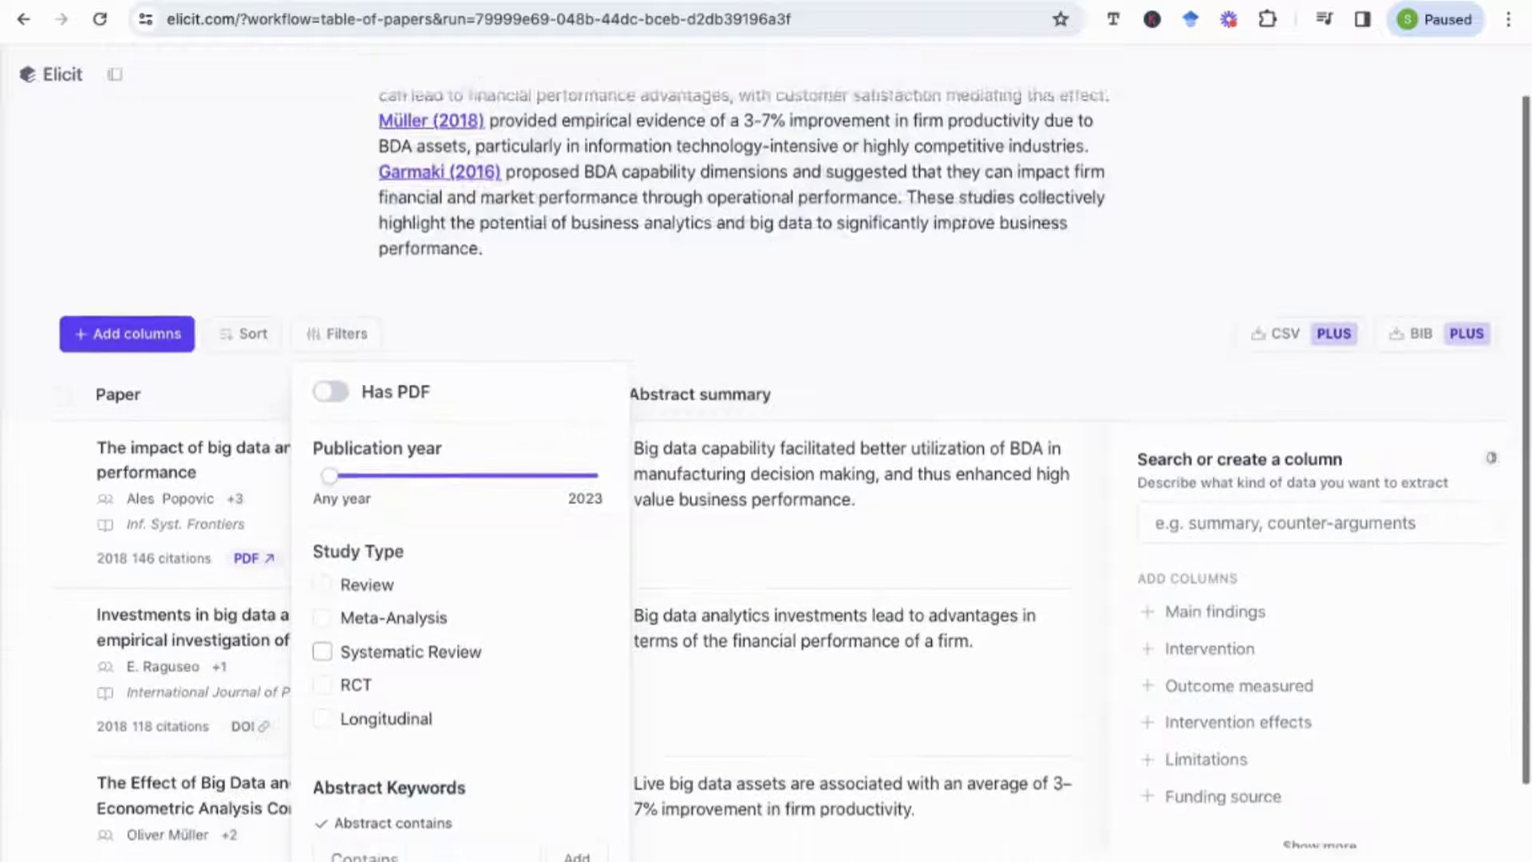
scroll(331, 705, up, 3)
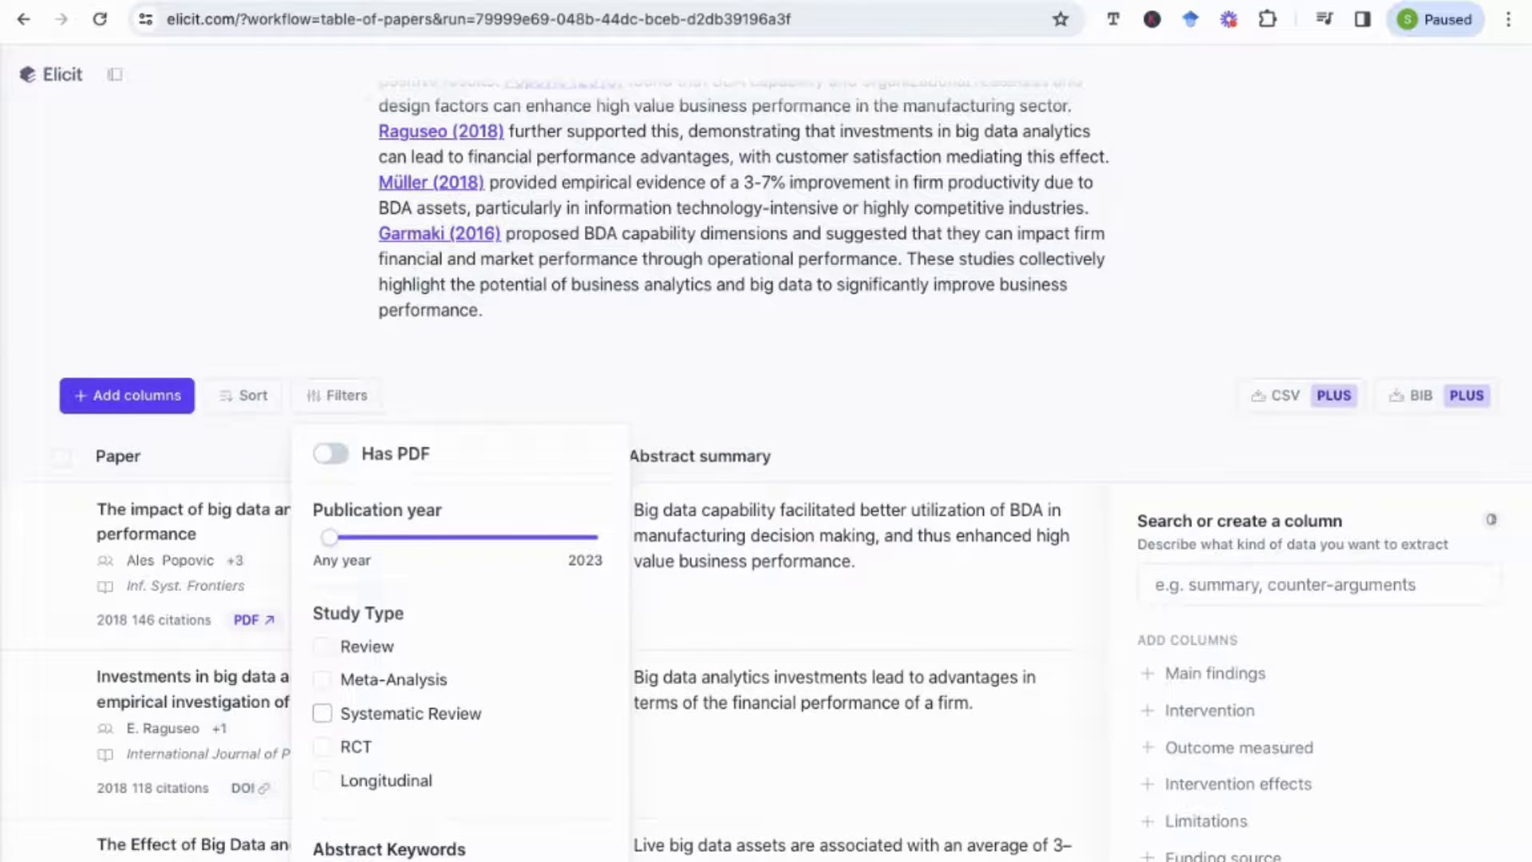
scroll(332, 705, down, 1)
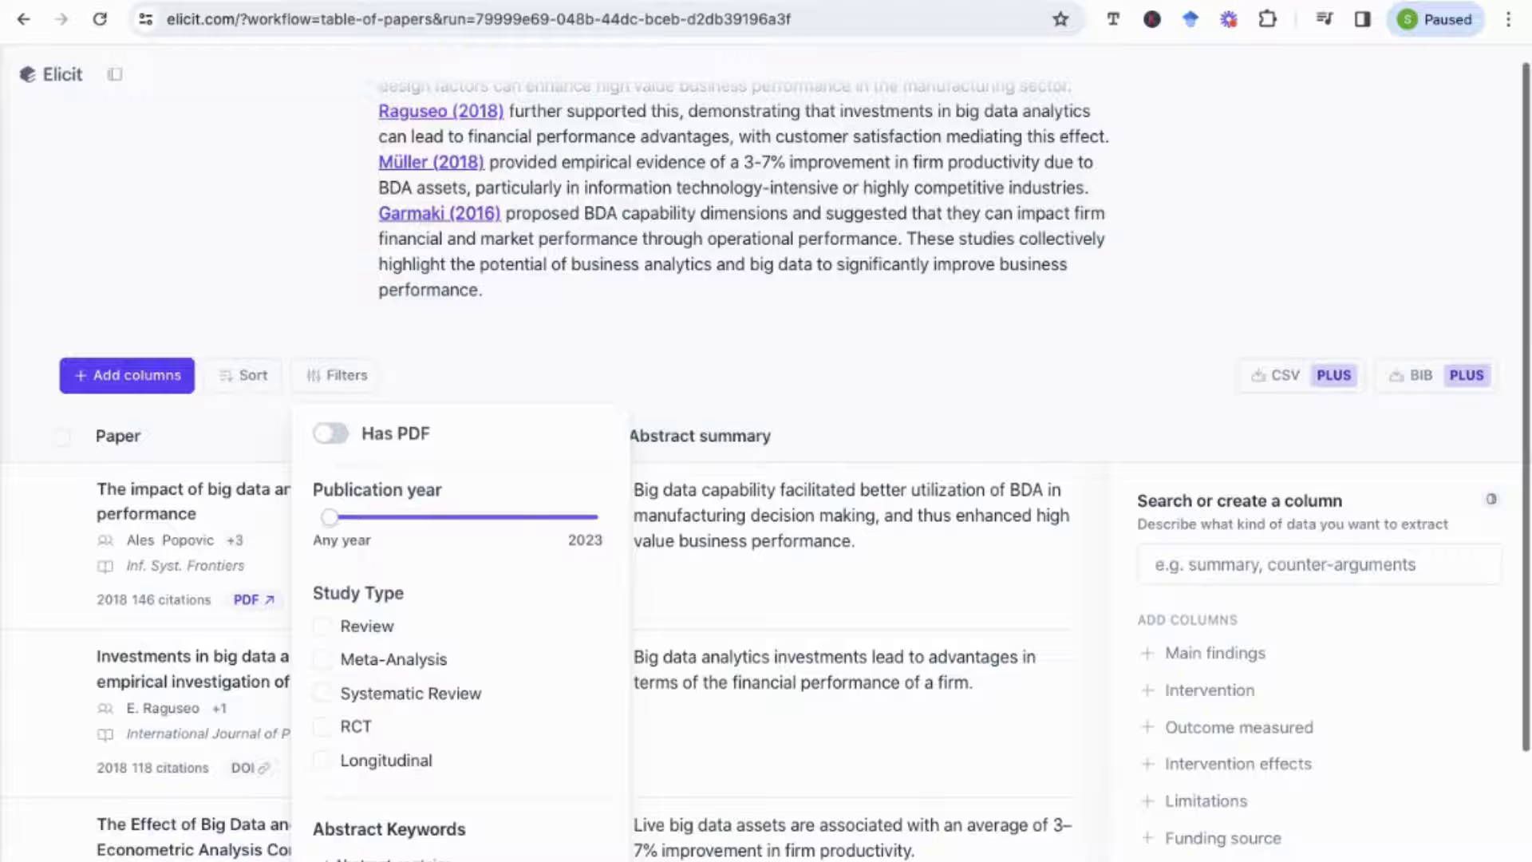
scroll(558, 718, down, 3)
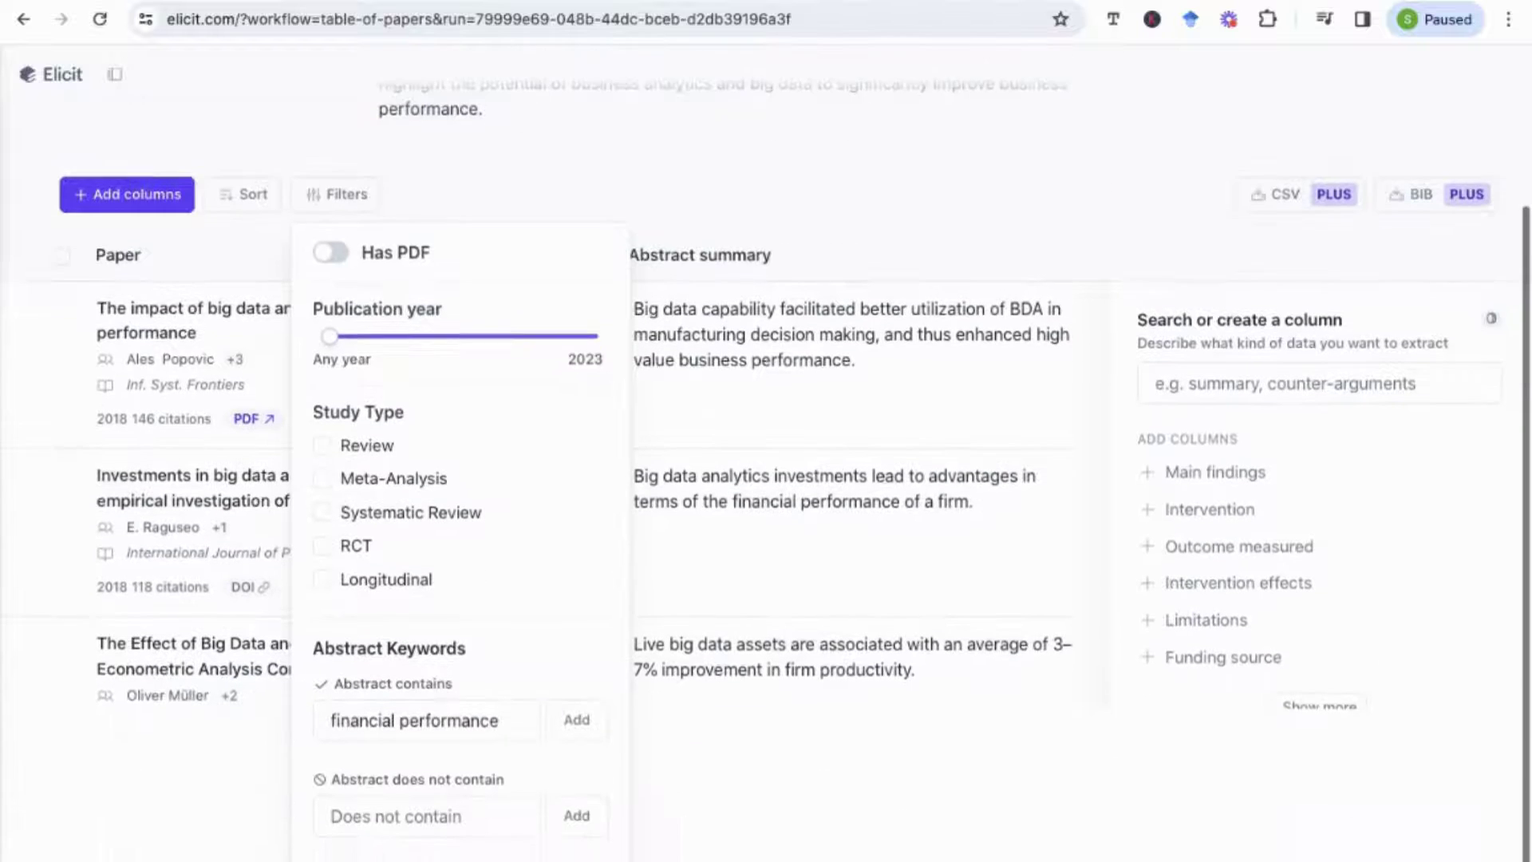
click(573, 722)
- Apply the abstract filter so the search reruns with 1 filter
scroll(571, 732, down, 3)
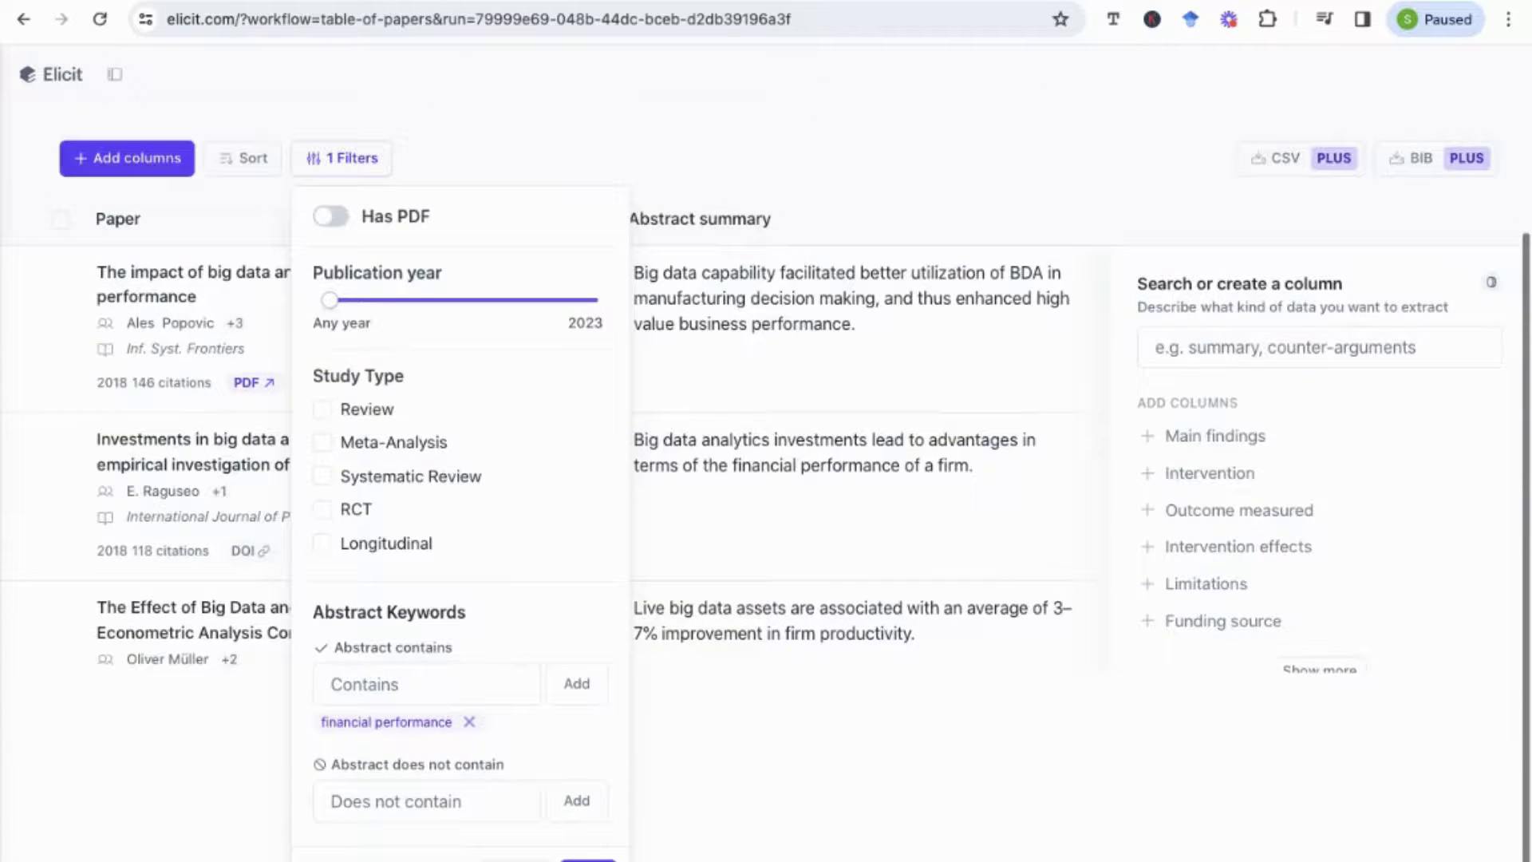
click(930, 850)
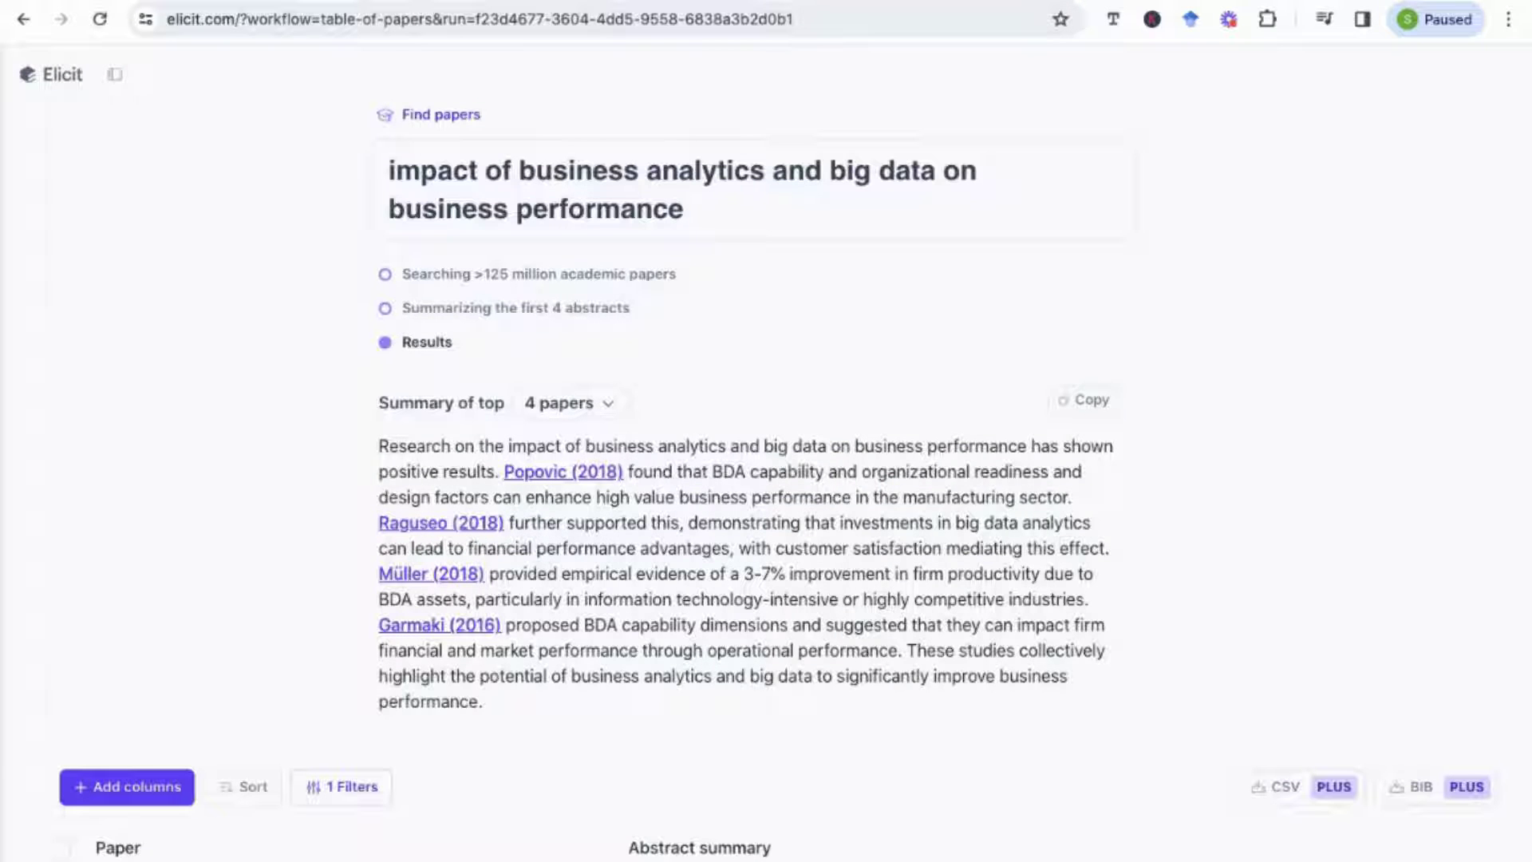
scroll(766, 462, down, 5)
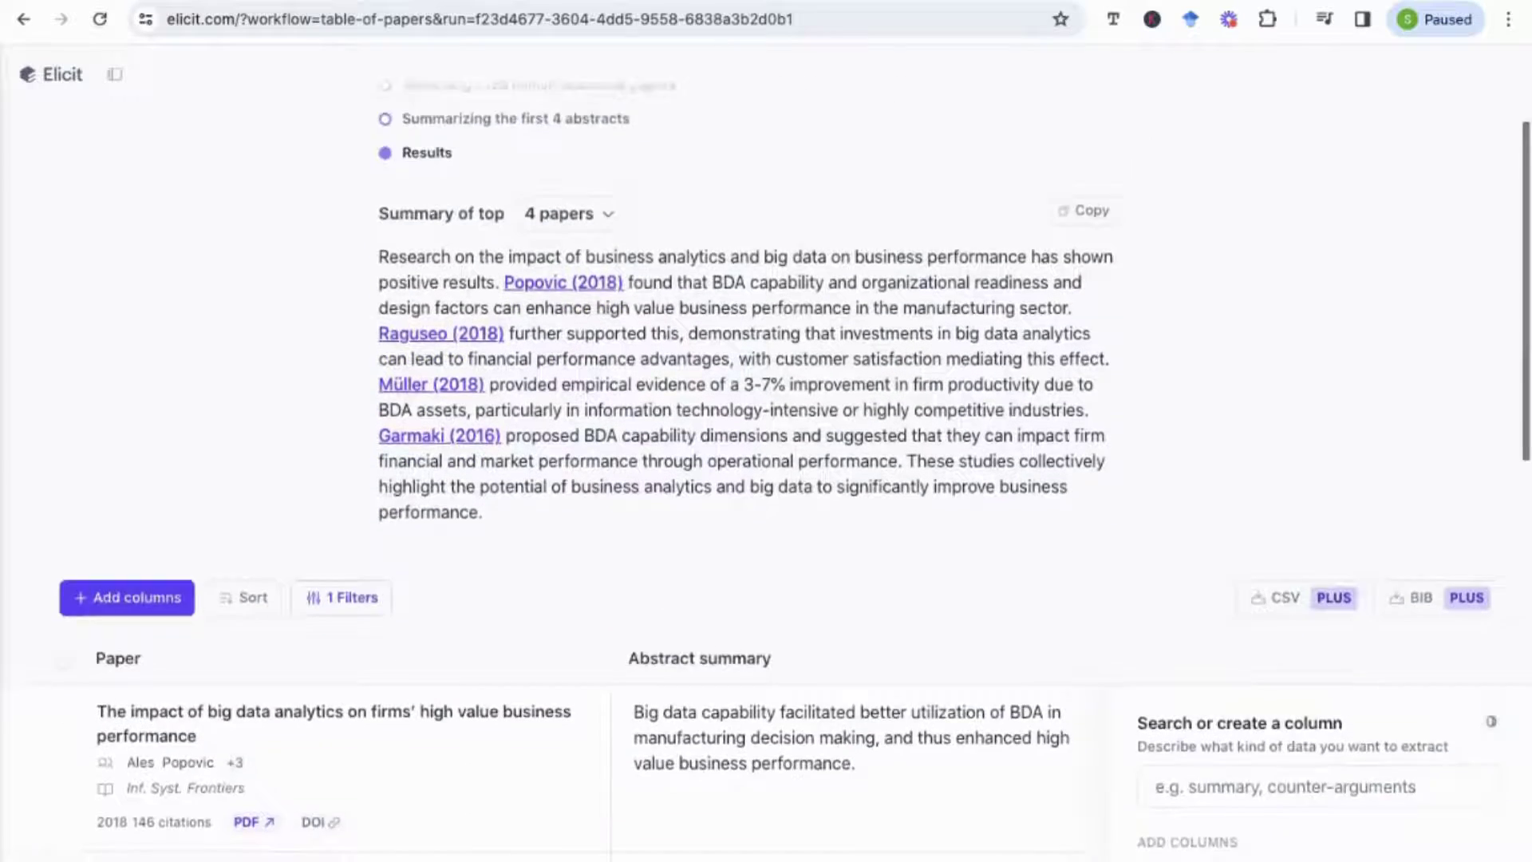
scroll(465, 622, down, 3)
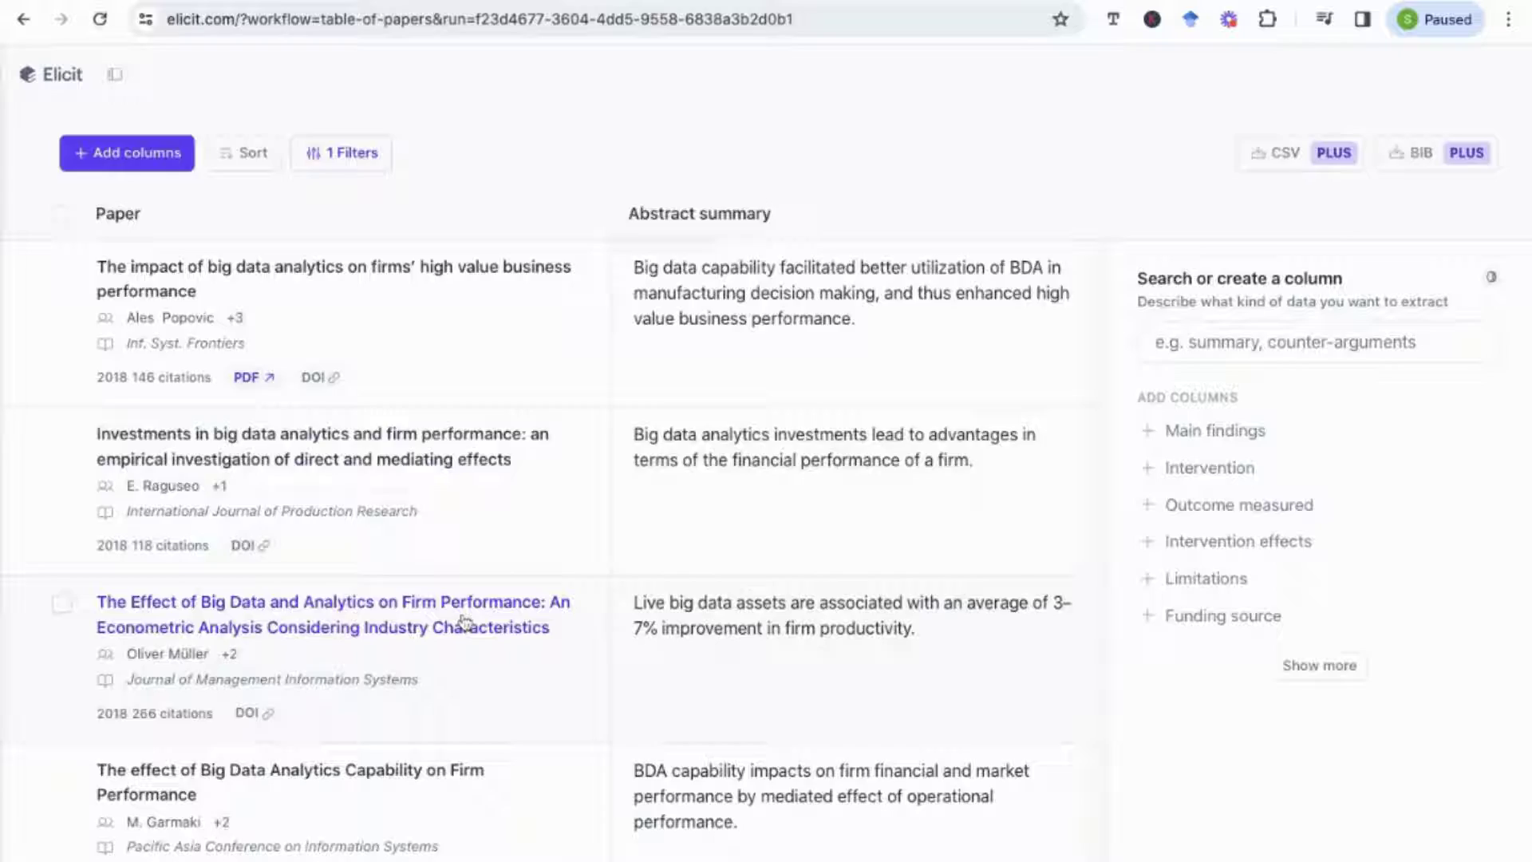
- Open 'The Effect of Big Data and Analytics on Firm Performance' and highlight 'financial performance' in its abstract
click(465, 622)
scroll(880, 541, up, 8)
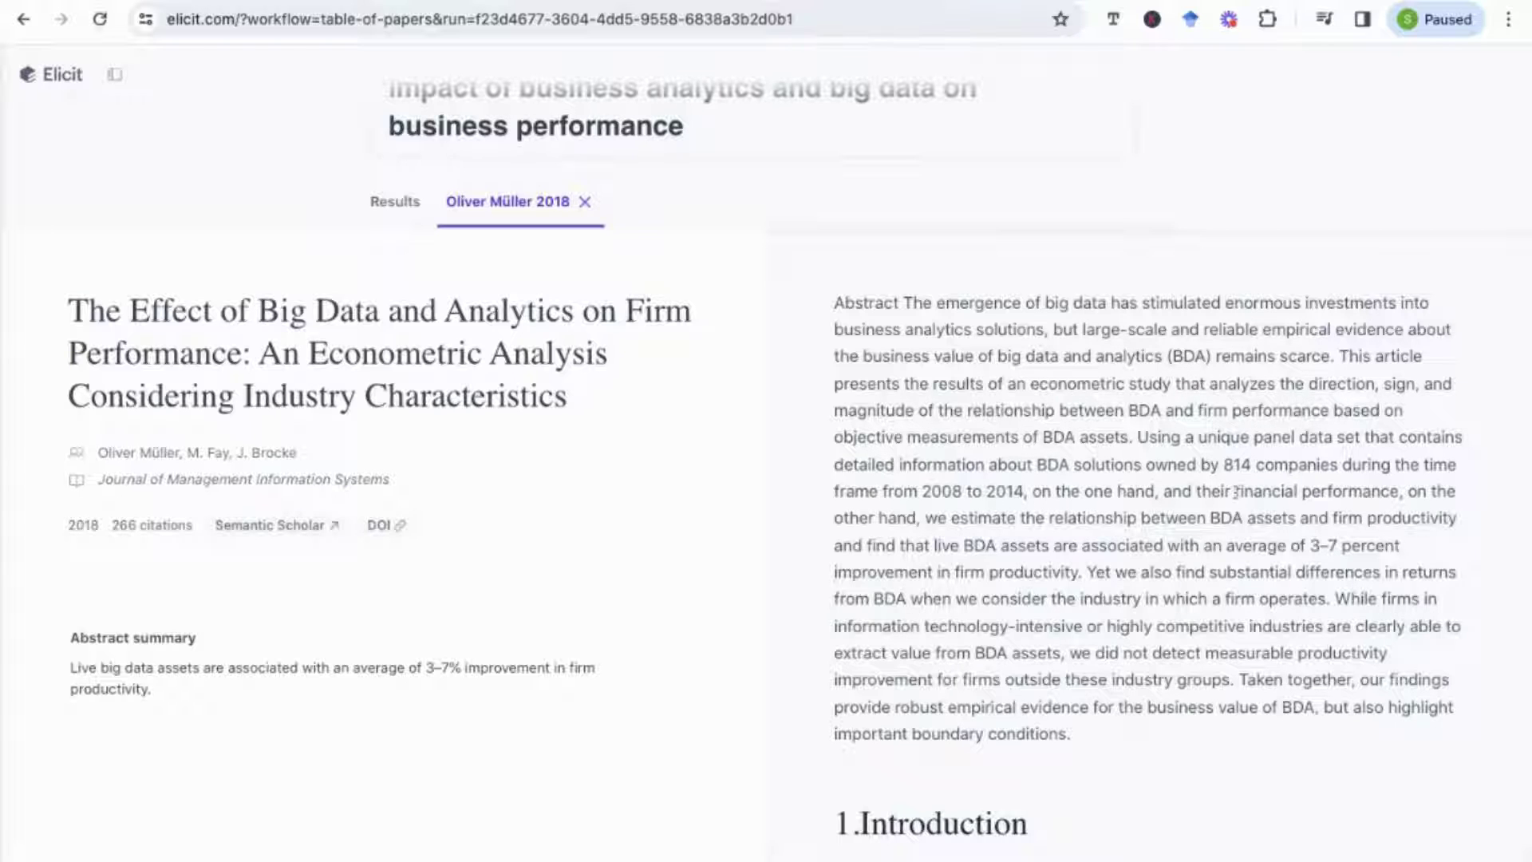
double_click(1237, 490)
drag(1236, 490, 1398, 491)
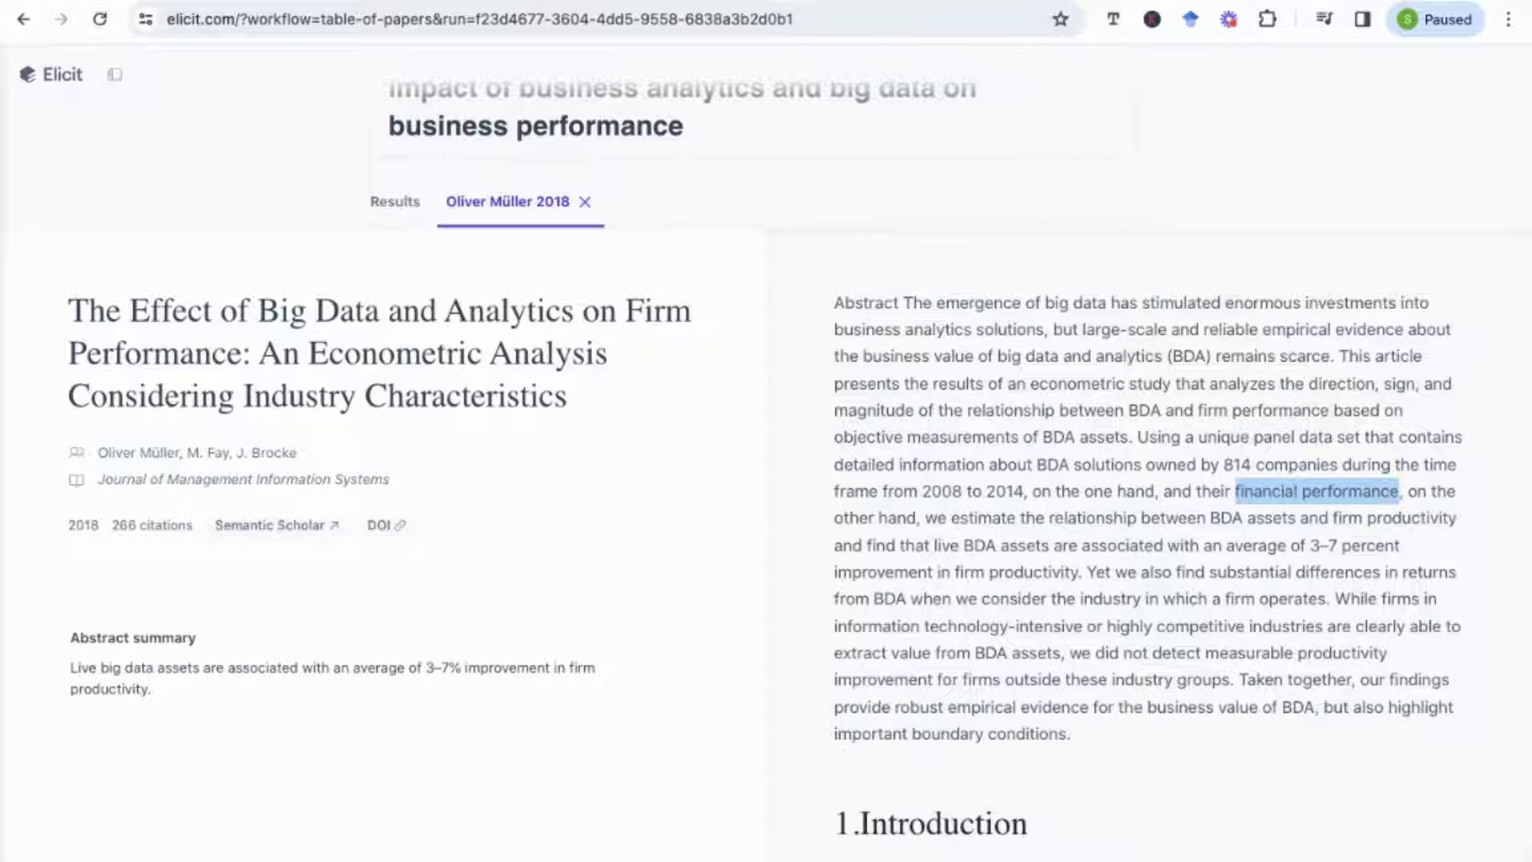
click(394, 205)
scroll(688, 353, down, 6)
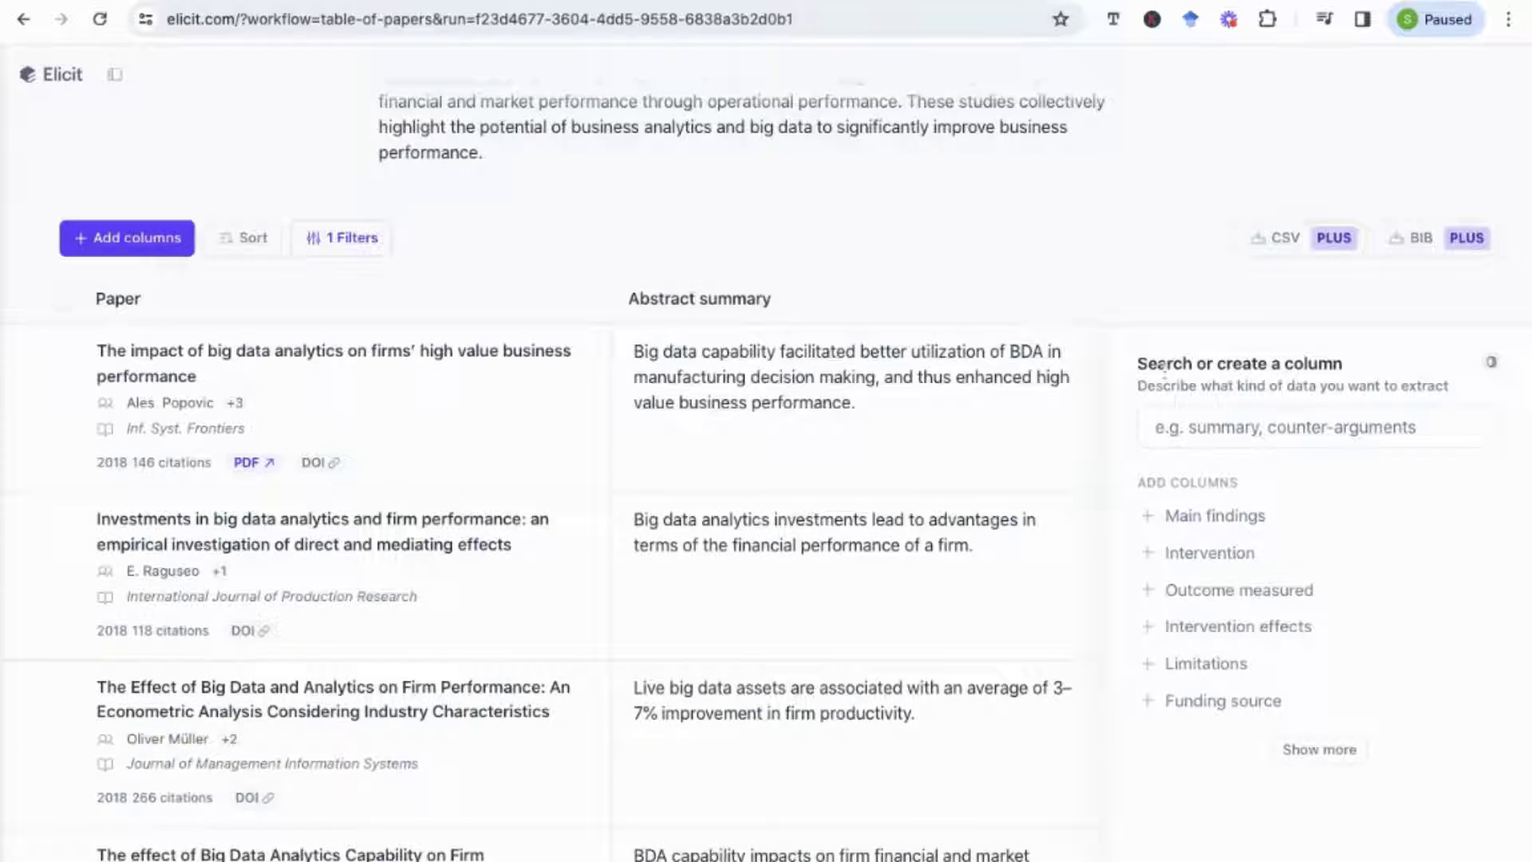
scroll(1164, 369, down, 2)
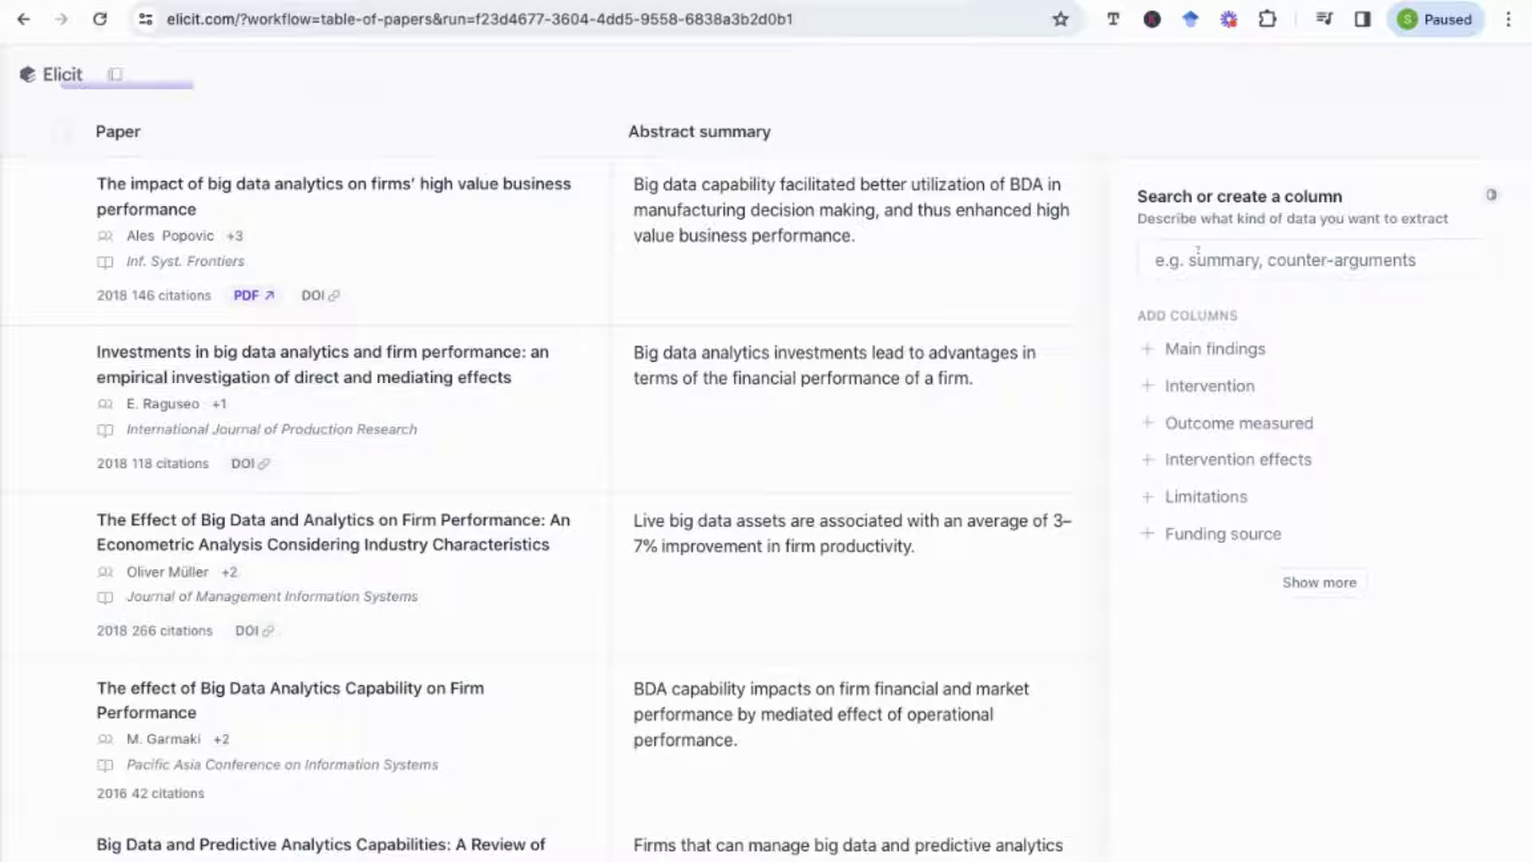
click(1200, 352)
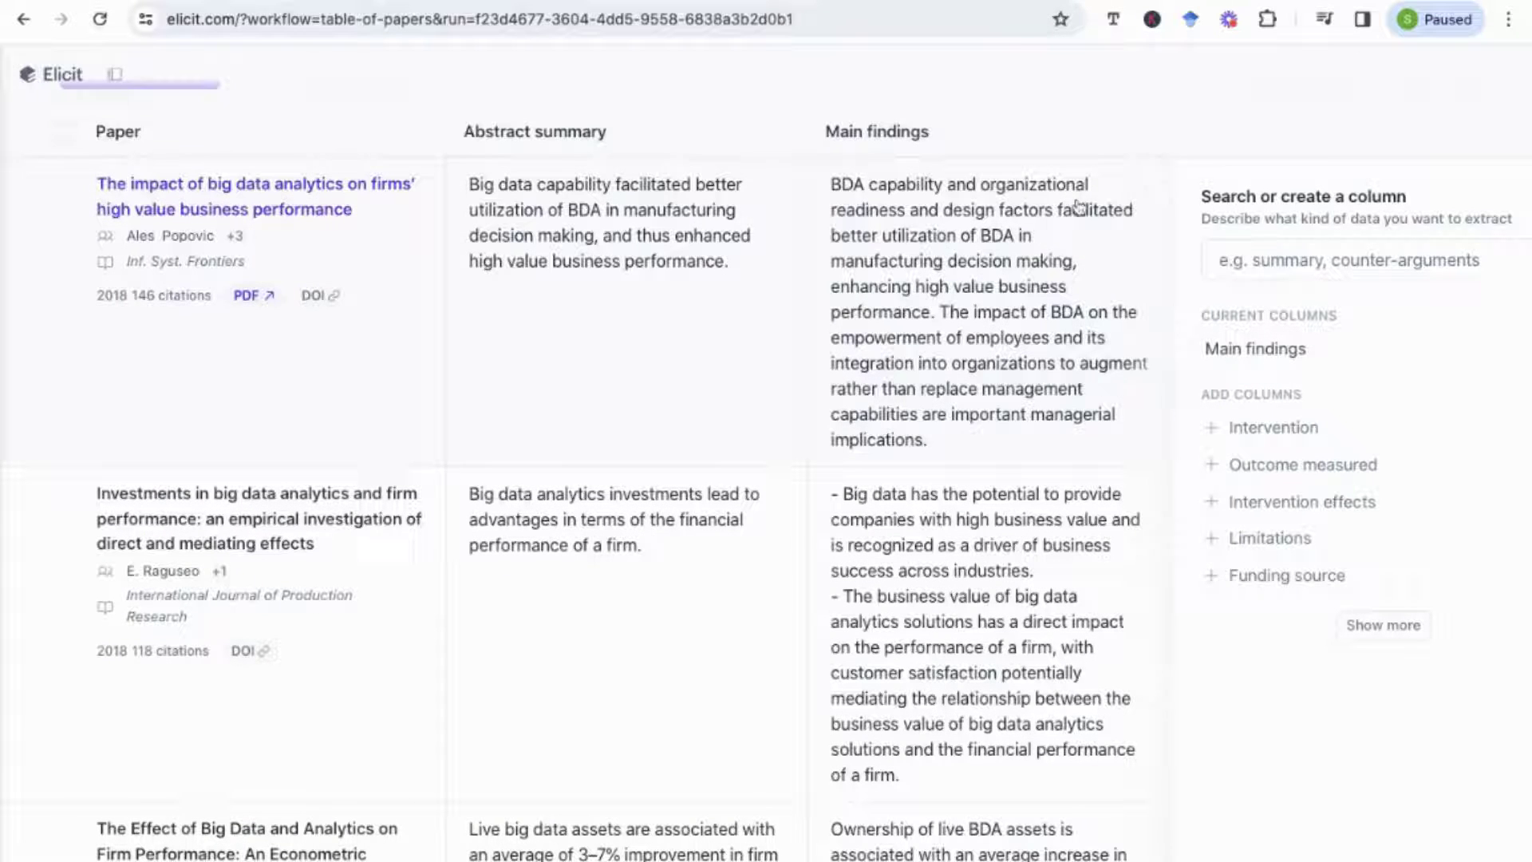
scroll(906, 246, down, 1)
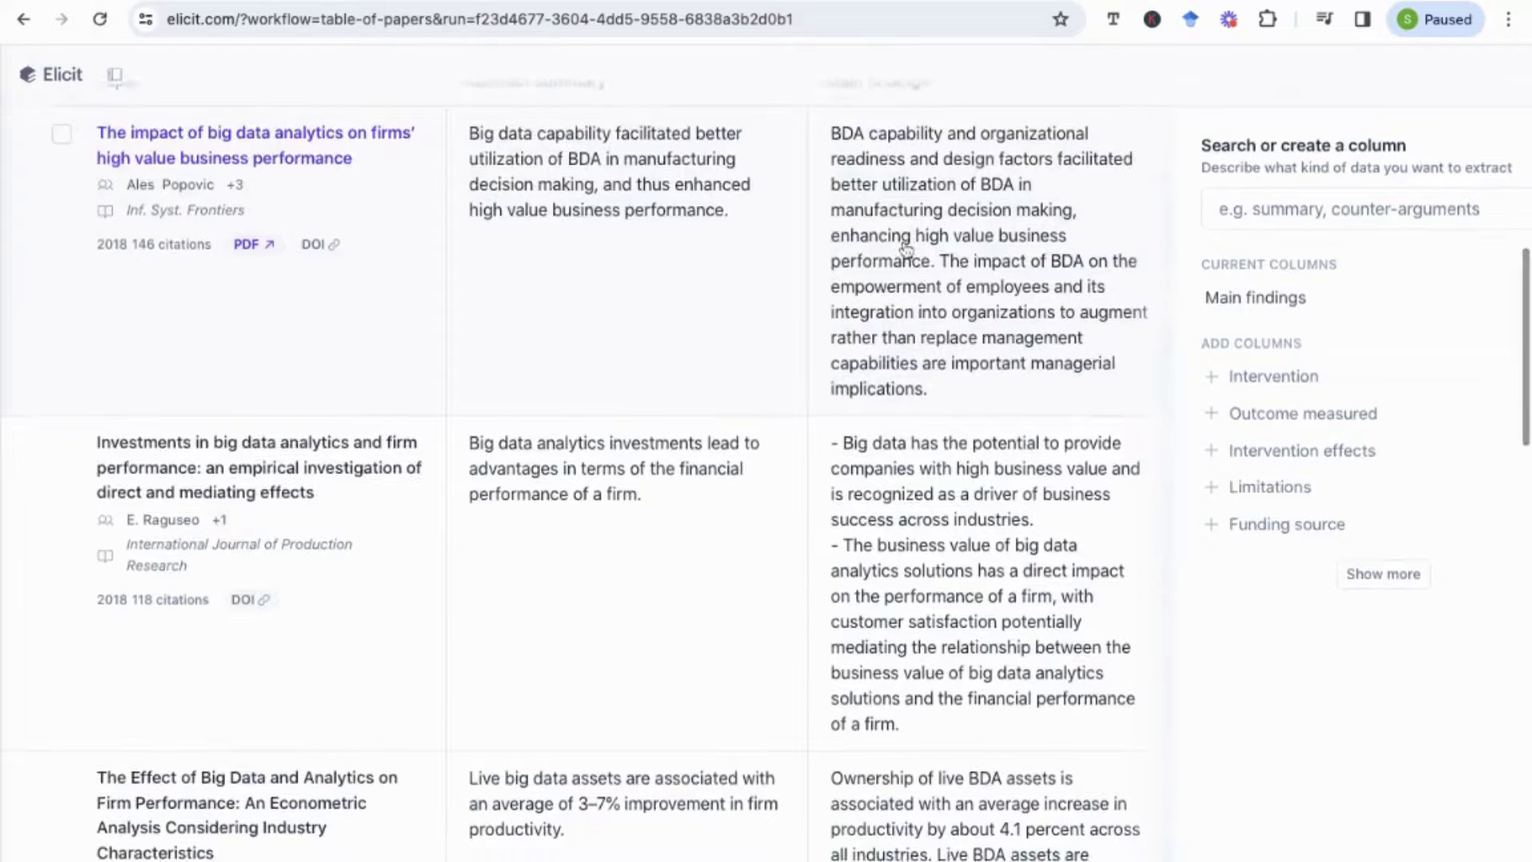
scroll(906, 249, down, 1)
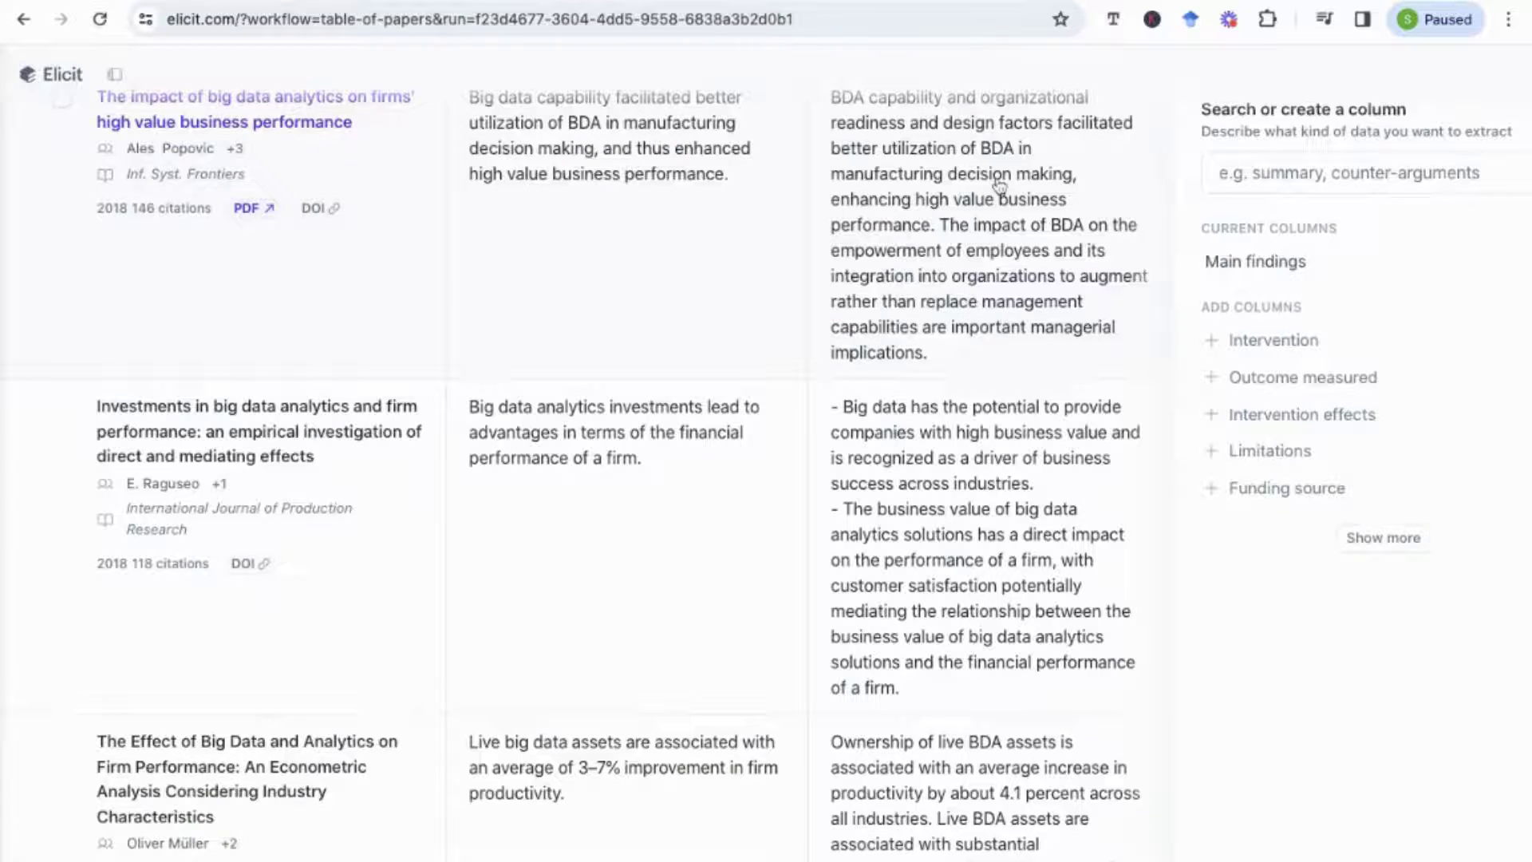
scroll(998, 188, down, 1)
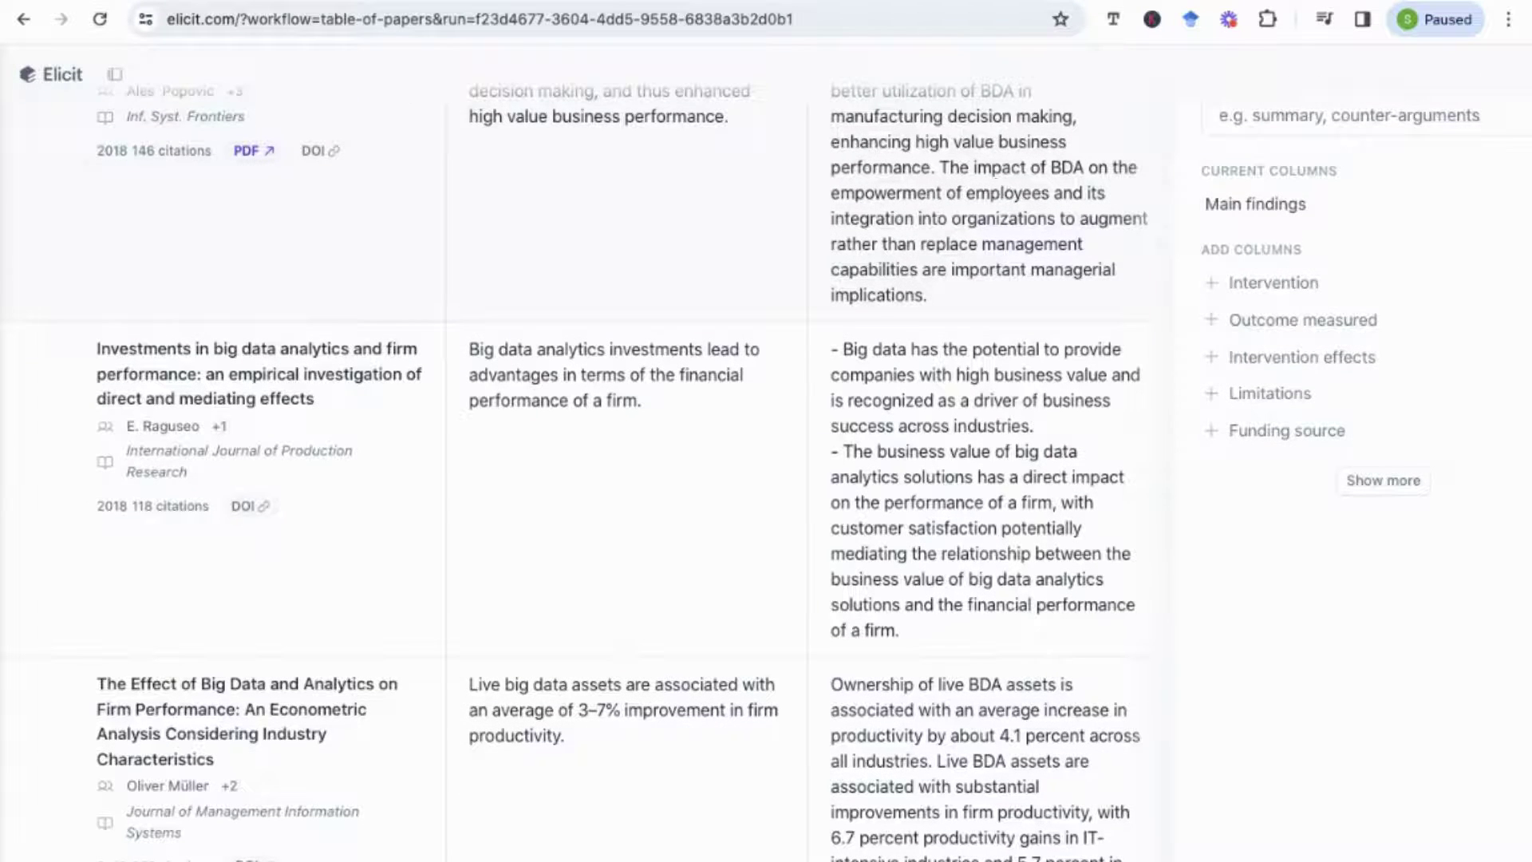
scroll(998, 185, down, 1)
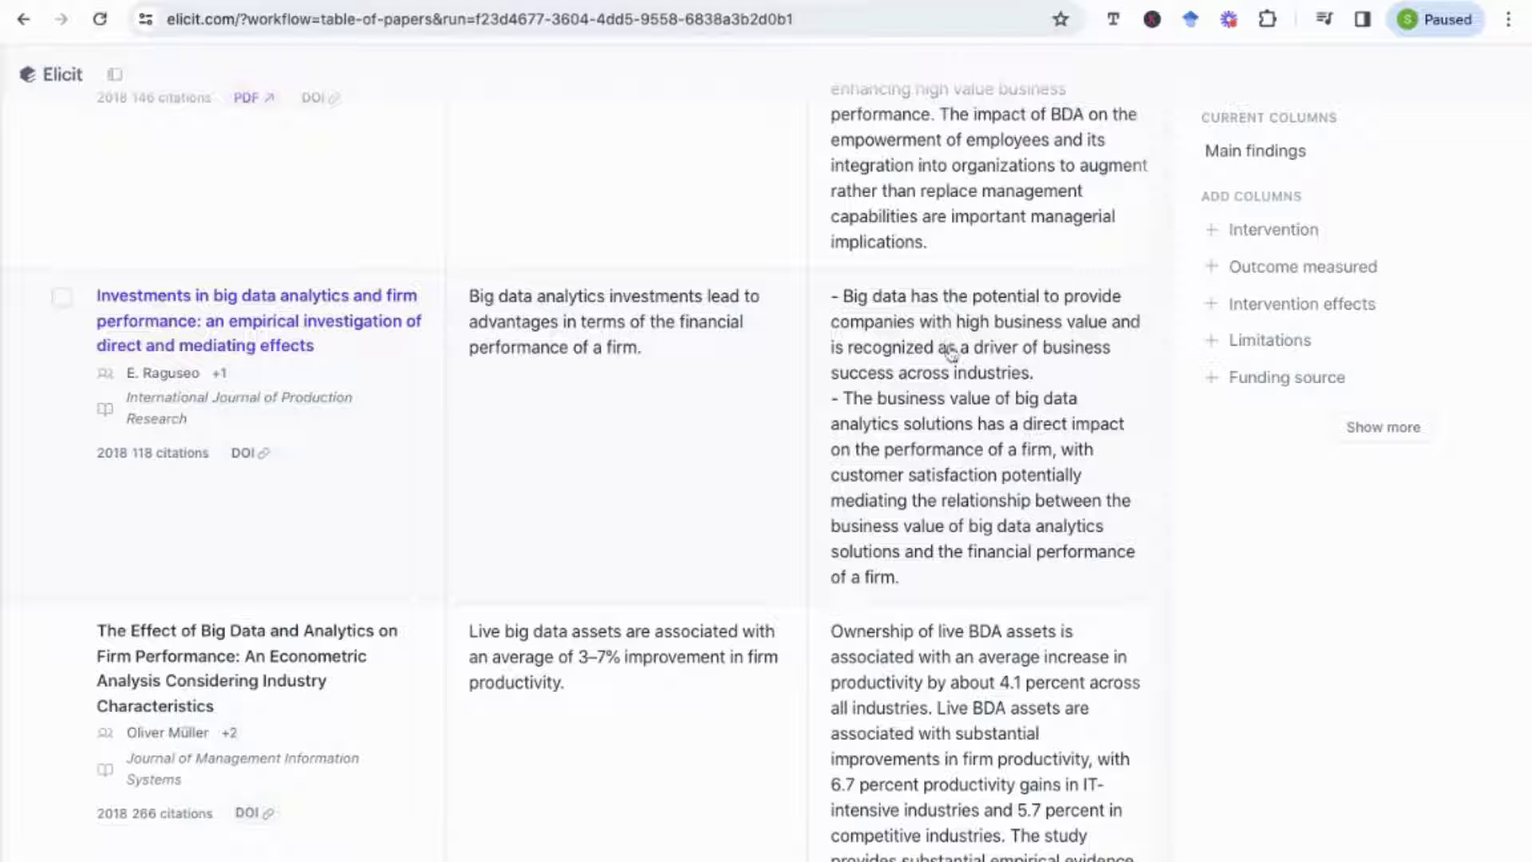
scroll(949, 351, down, 1)
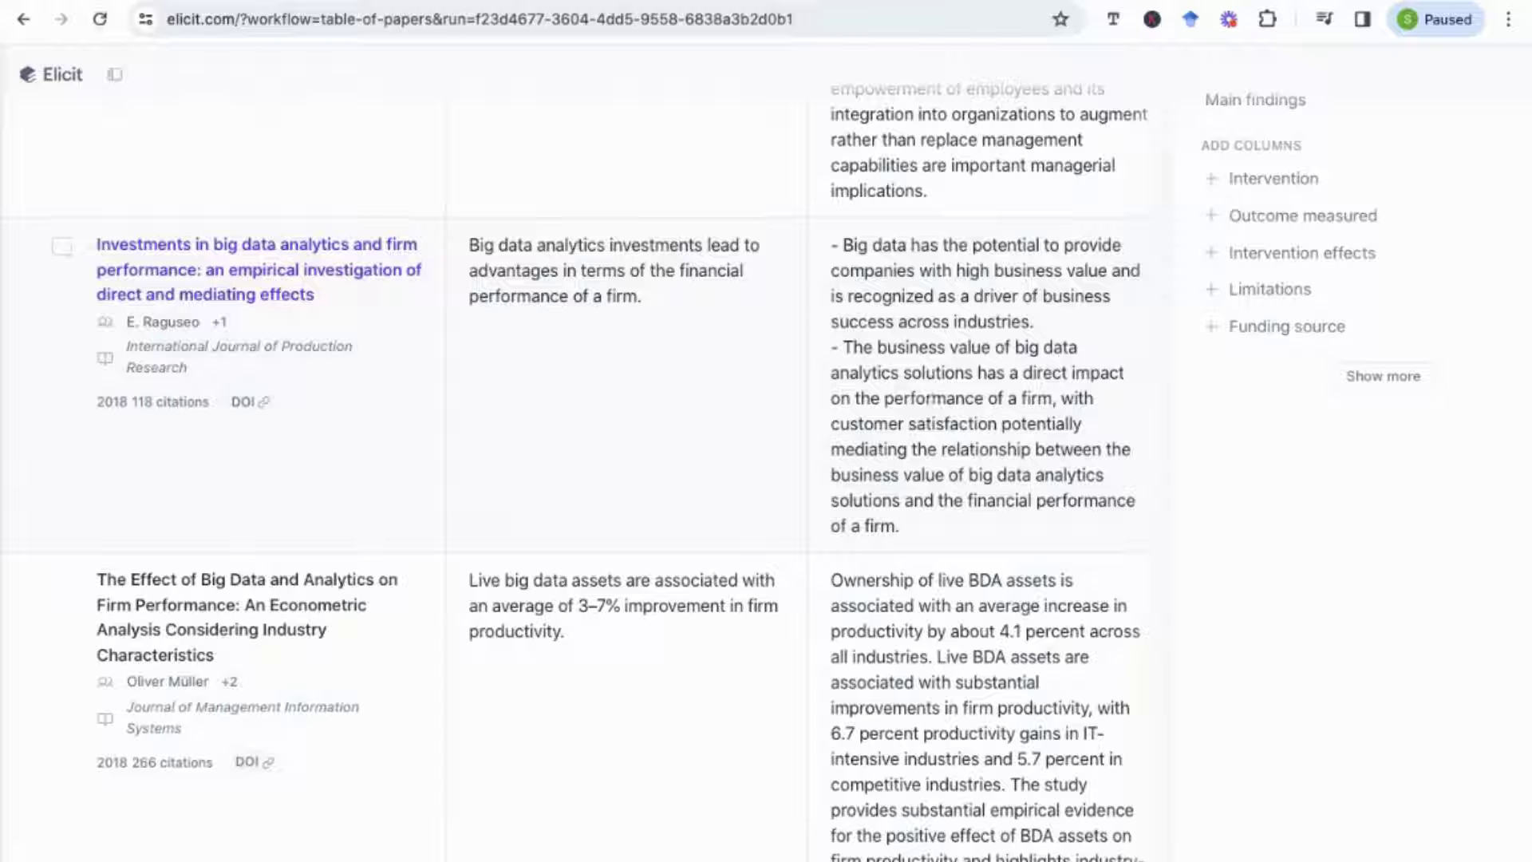
scroll(766, 471, down, 3)
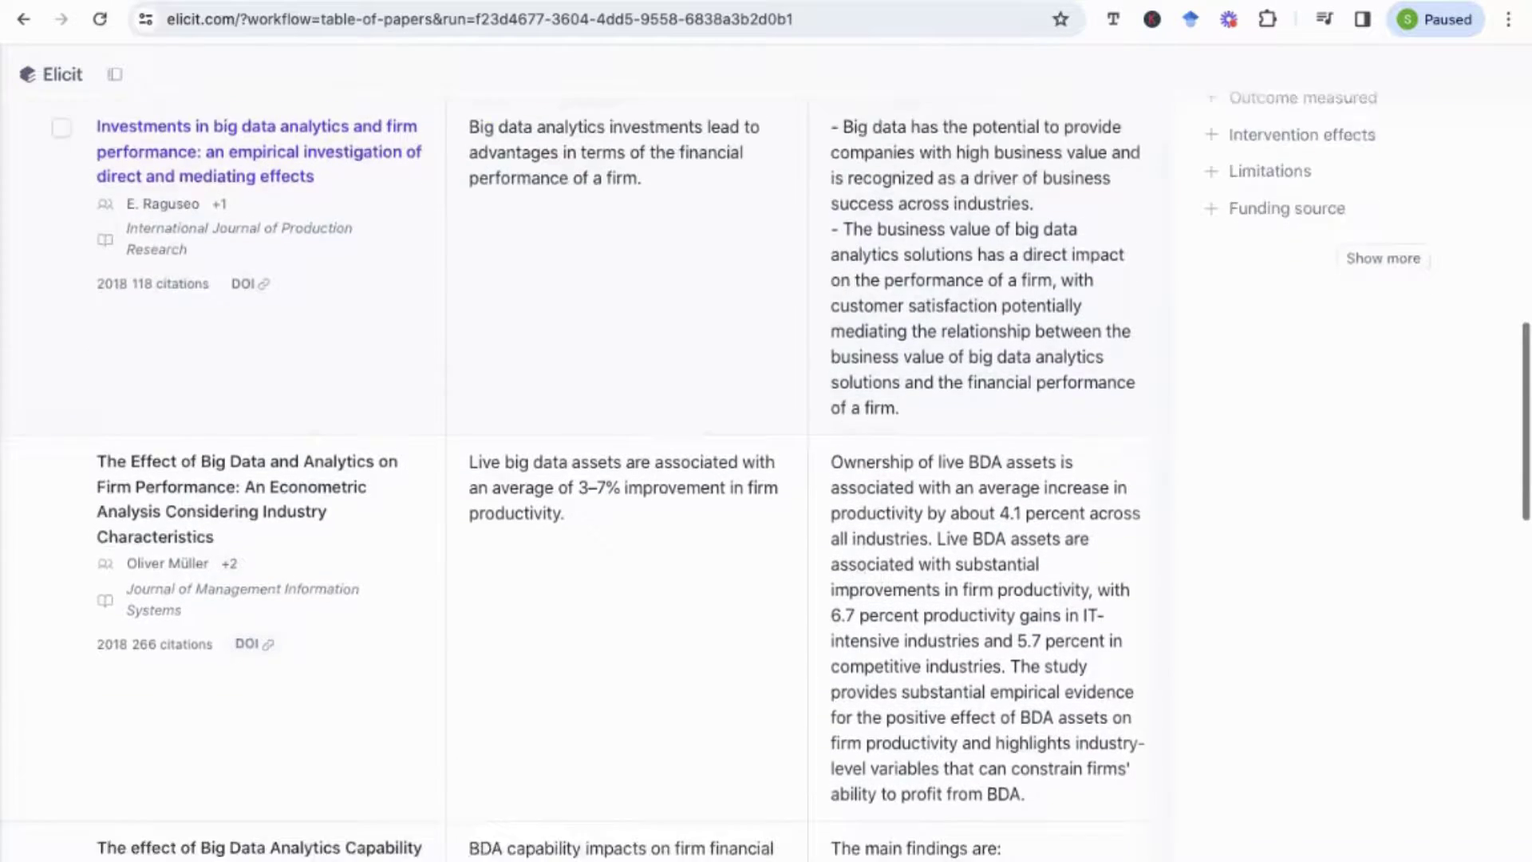
scroll(766, 470, down, 4)
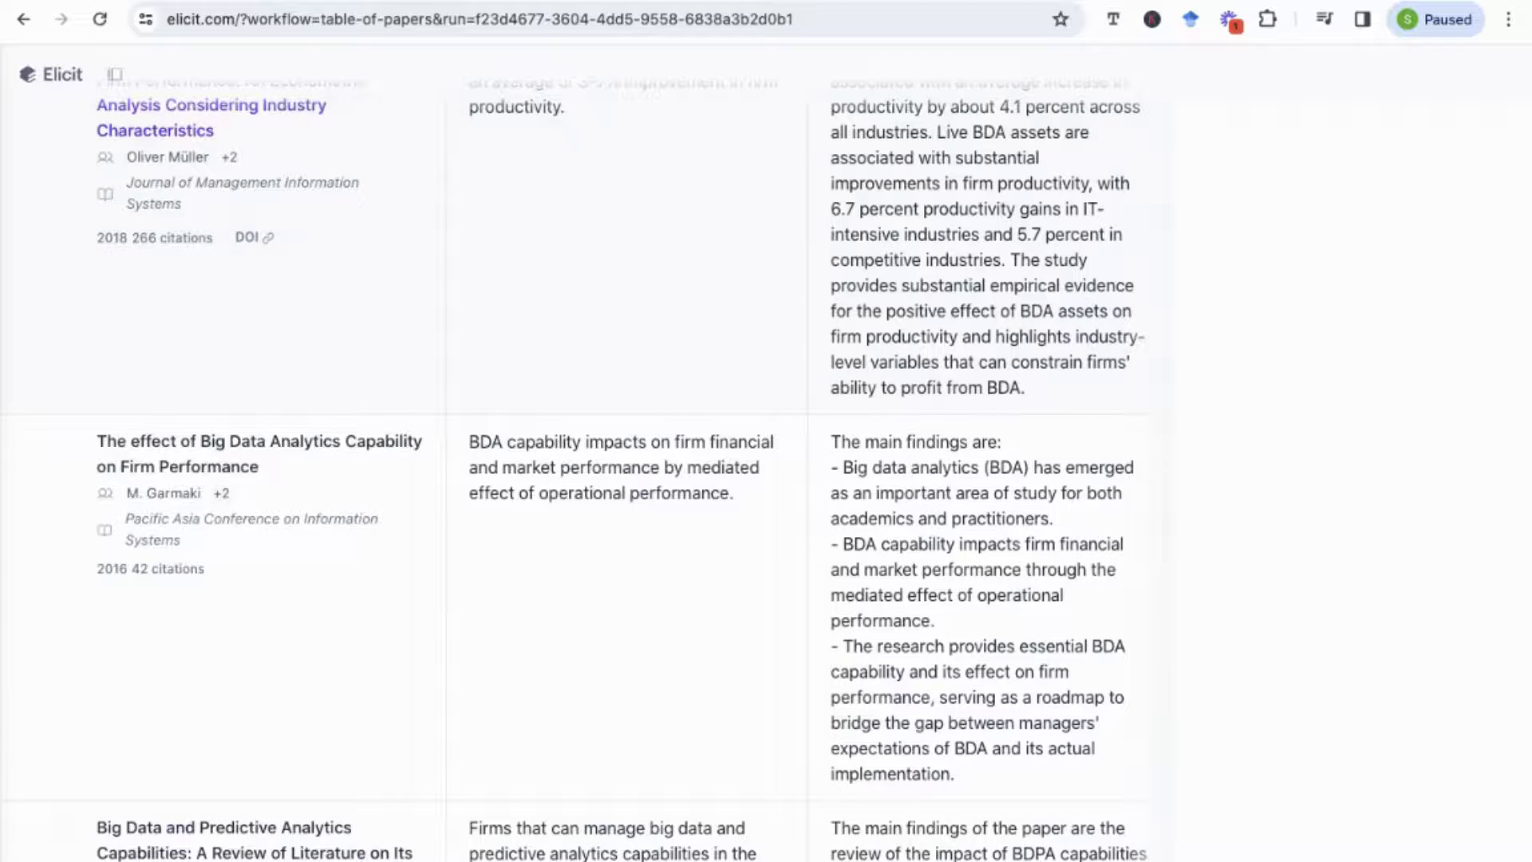
scroll(1286, 324, up, 9)
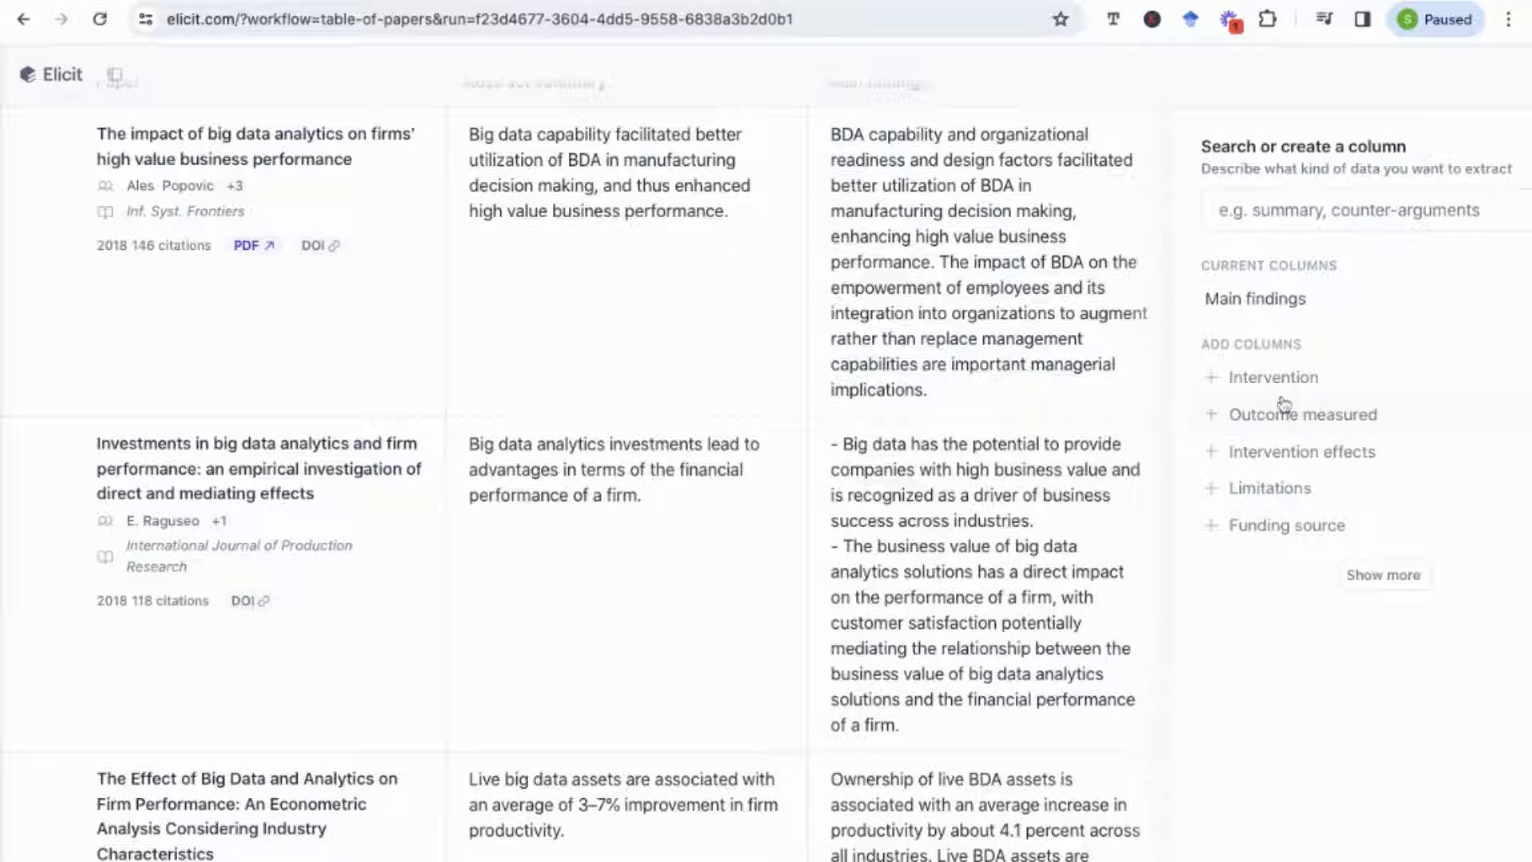
- Add the Outcome measured column and scroll through its values for each paper
click(1293, 419)
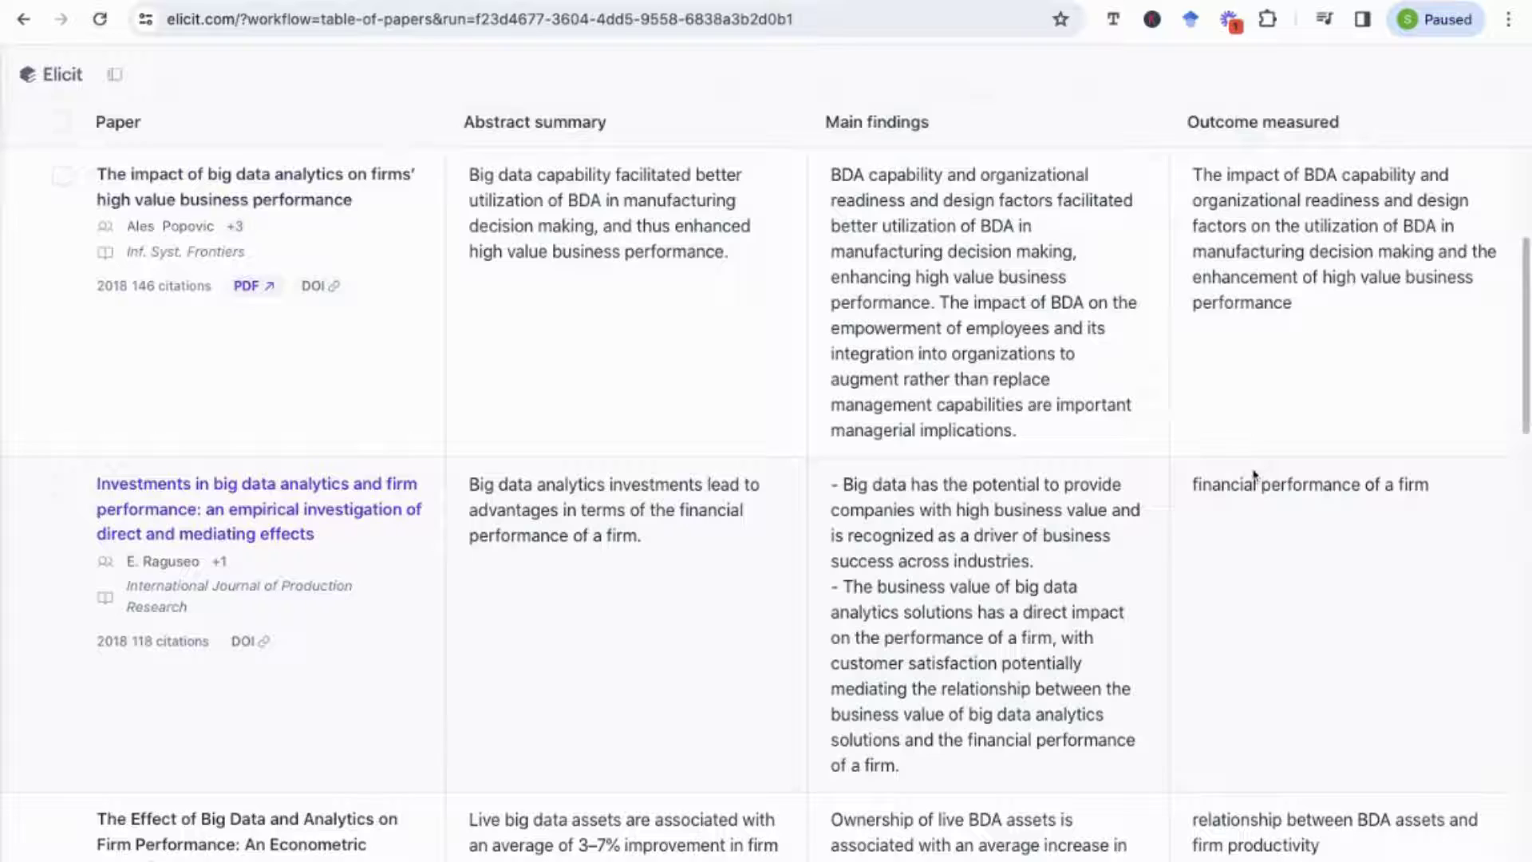
scroll(1255, 395, down, 1)
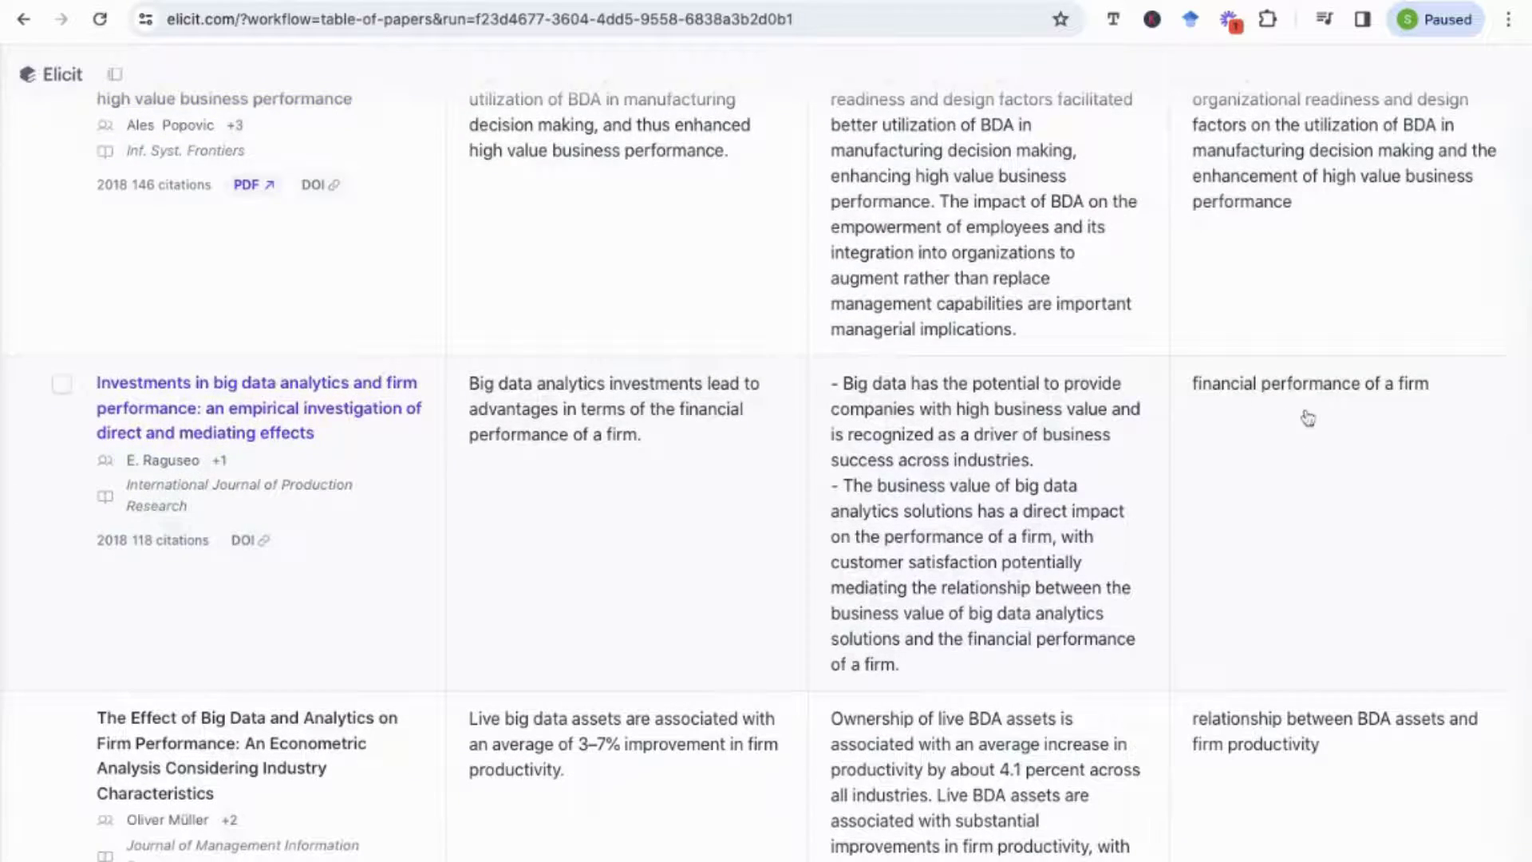
scroll(1296, 447, down, 3)
scroll(1294, 494, down, 3)
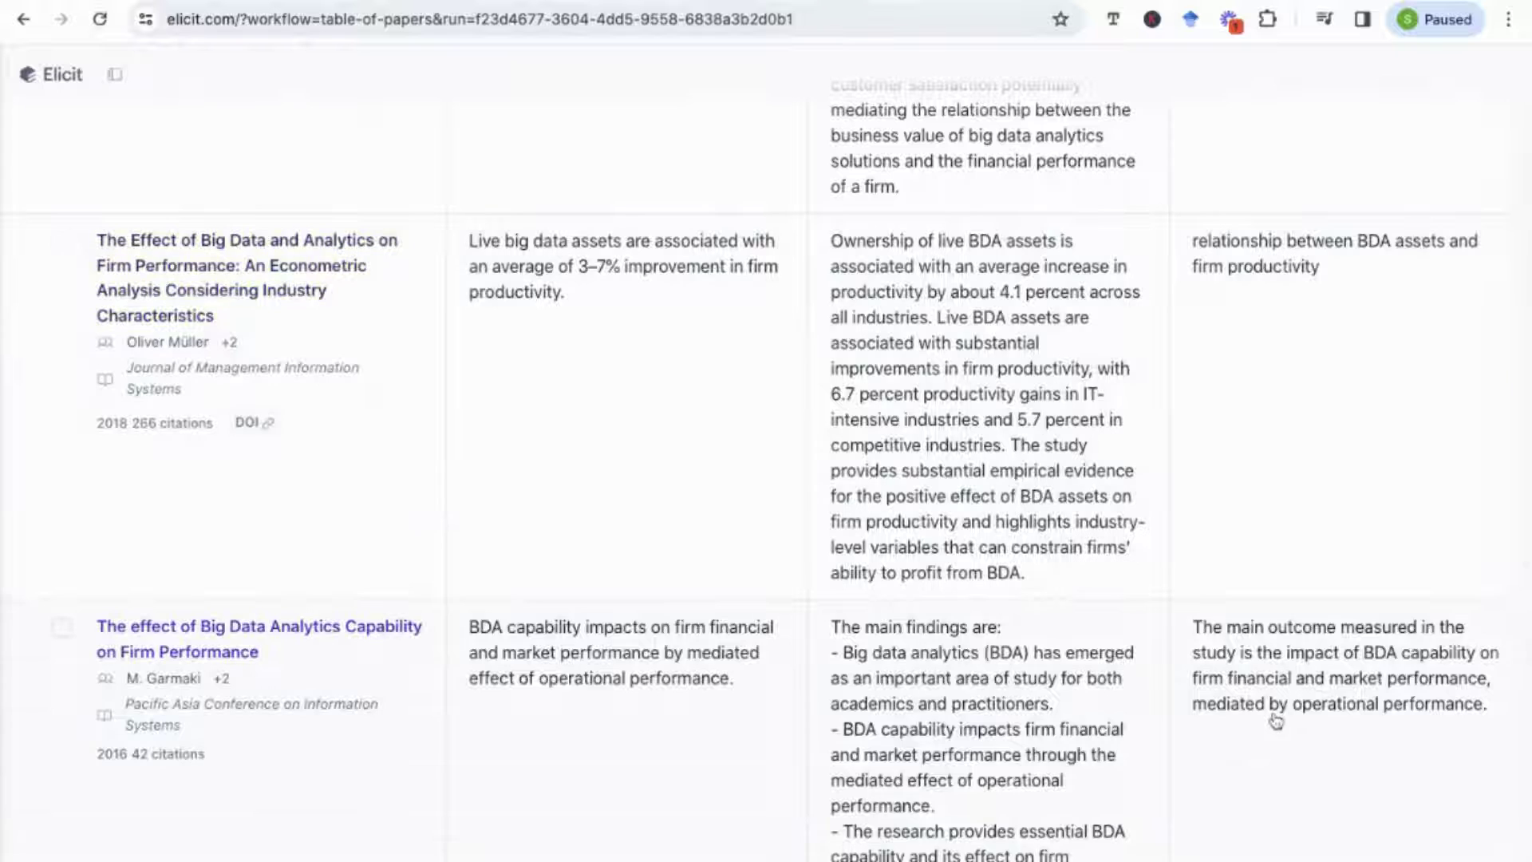
scroll(1353, 722, down, 5)
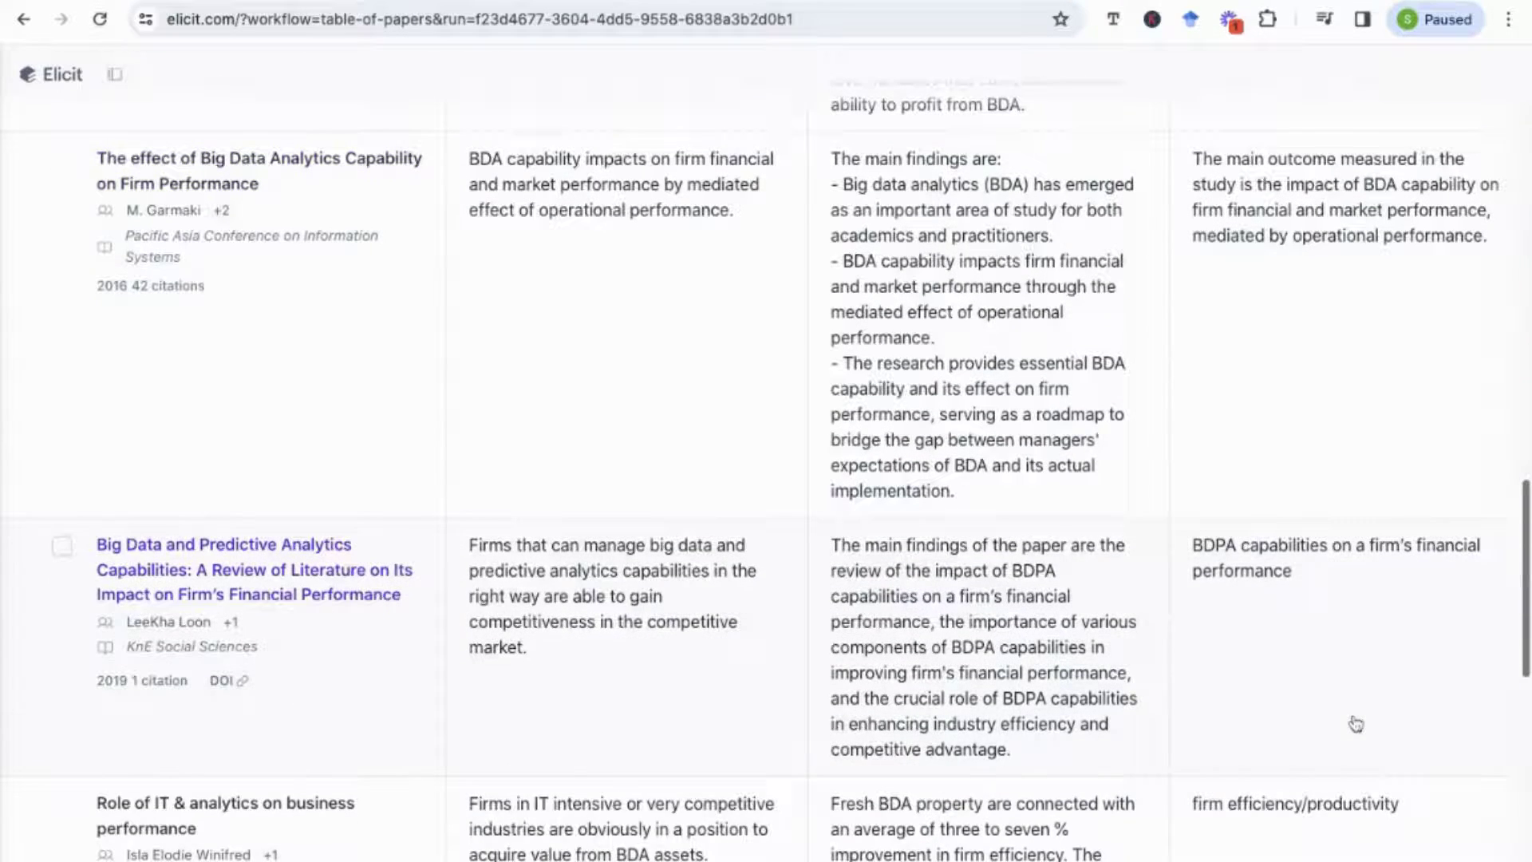
scroll(1352, 674, down, 1)
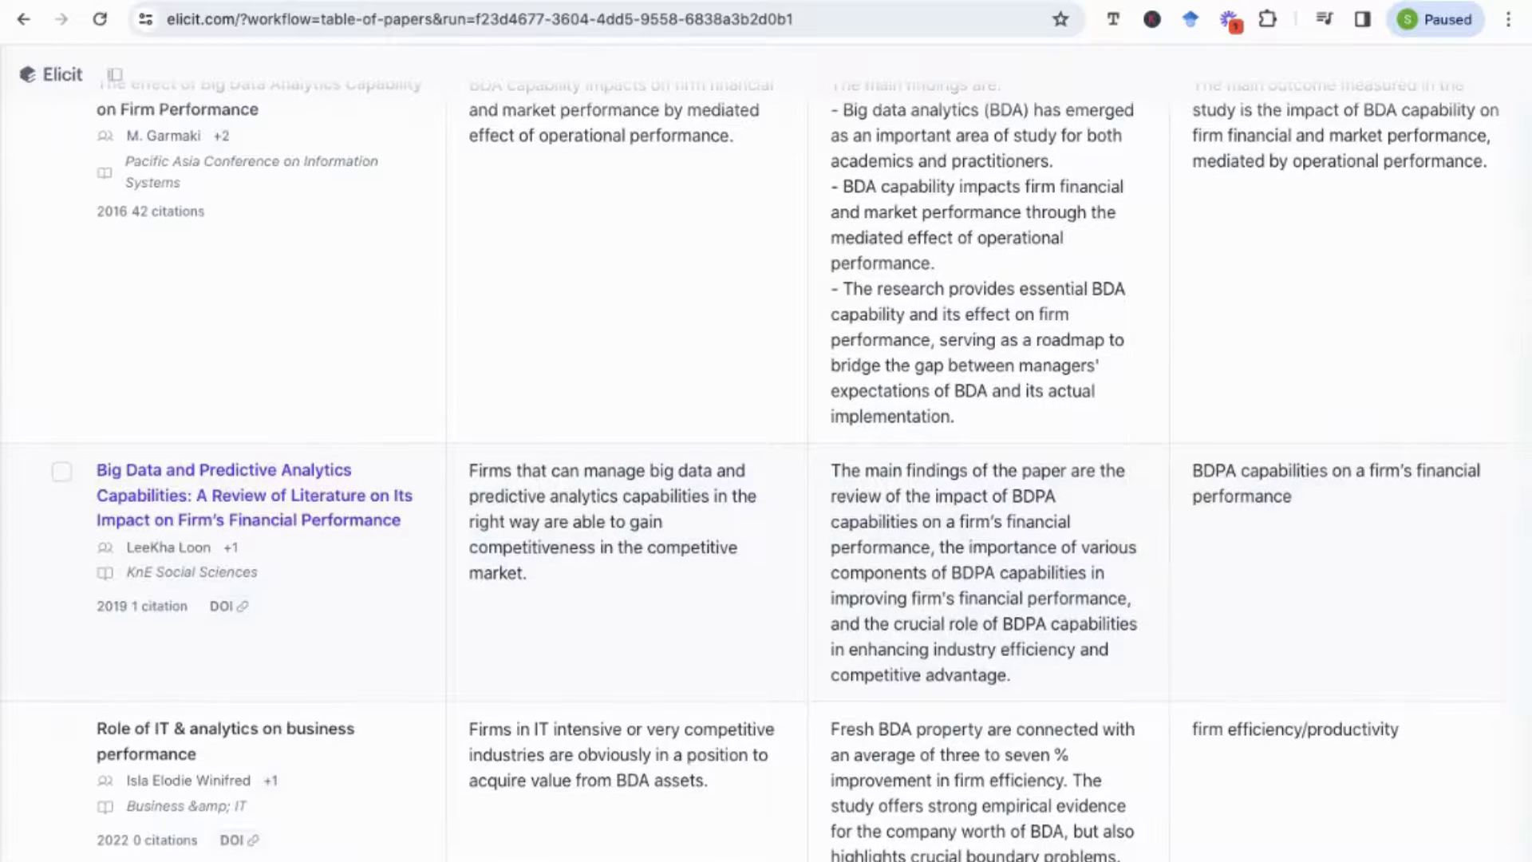
scroll(766, 470, up, 20)
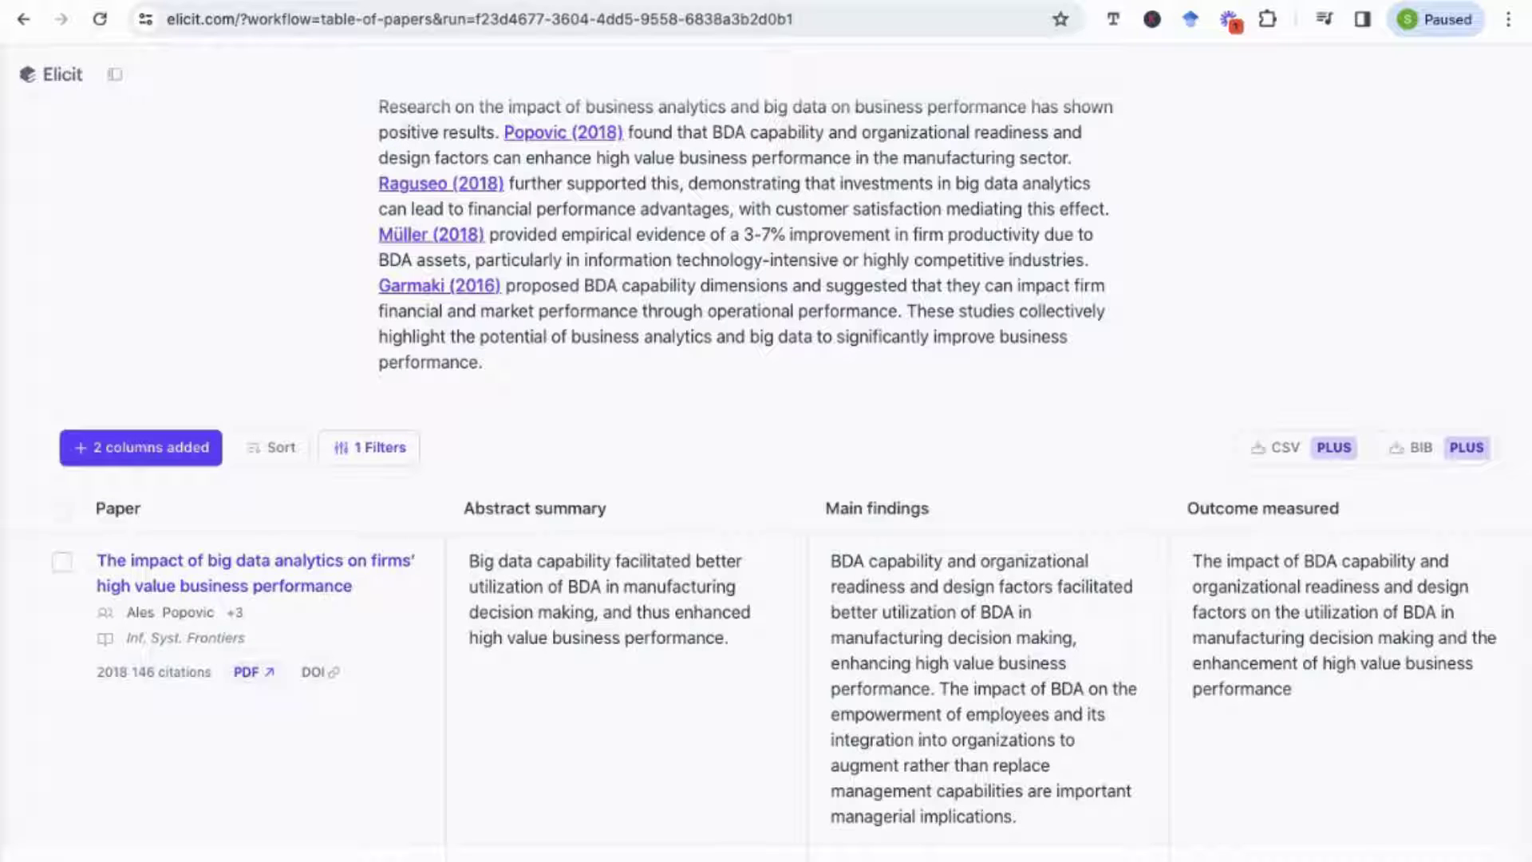
scroll(1463, 557, down, 1)
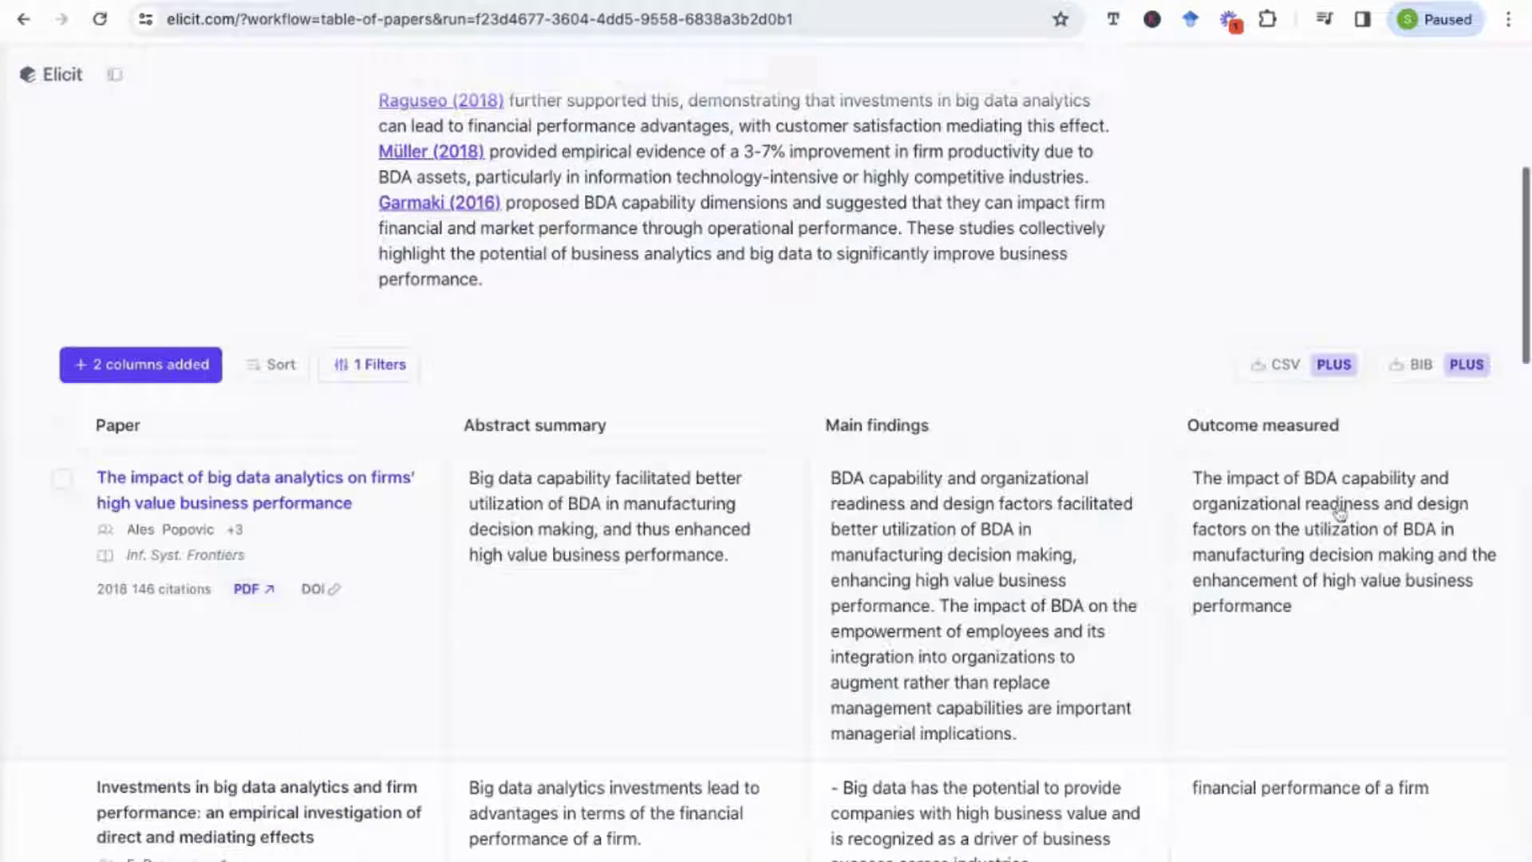
scroll(1344, 506, right, 3)
scroll(1441, 537, down, 2)
scroll(1444, 537, right, 2)
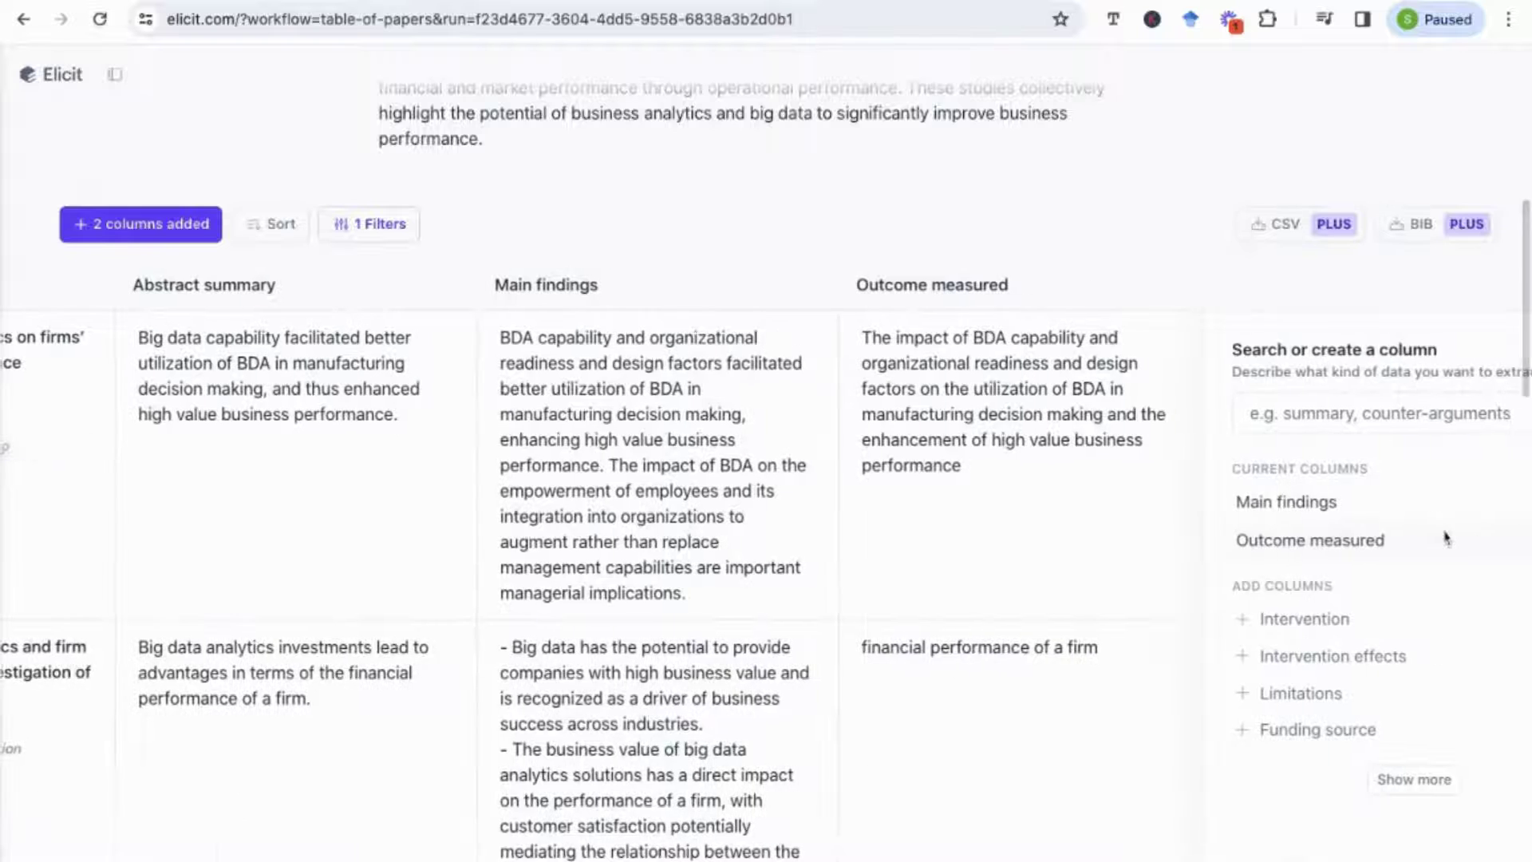
scroll(1369, 659, down, 1)
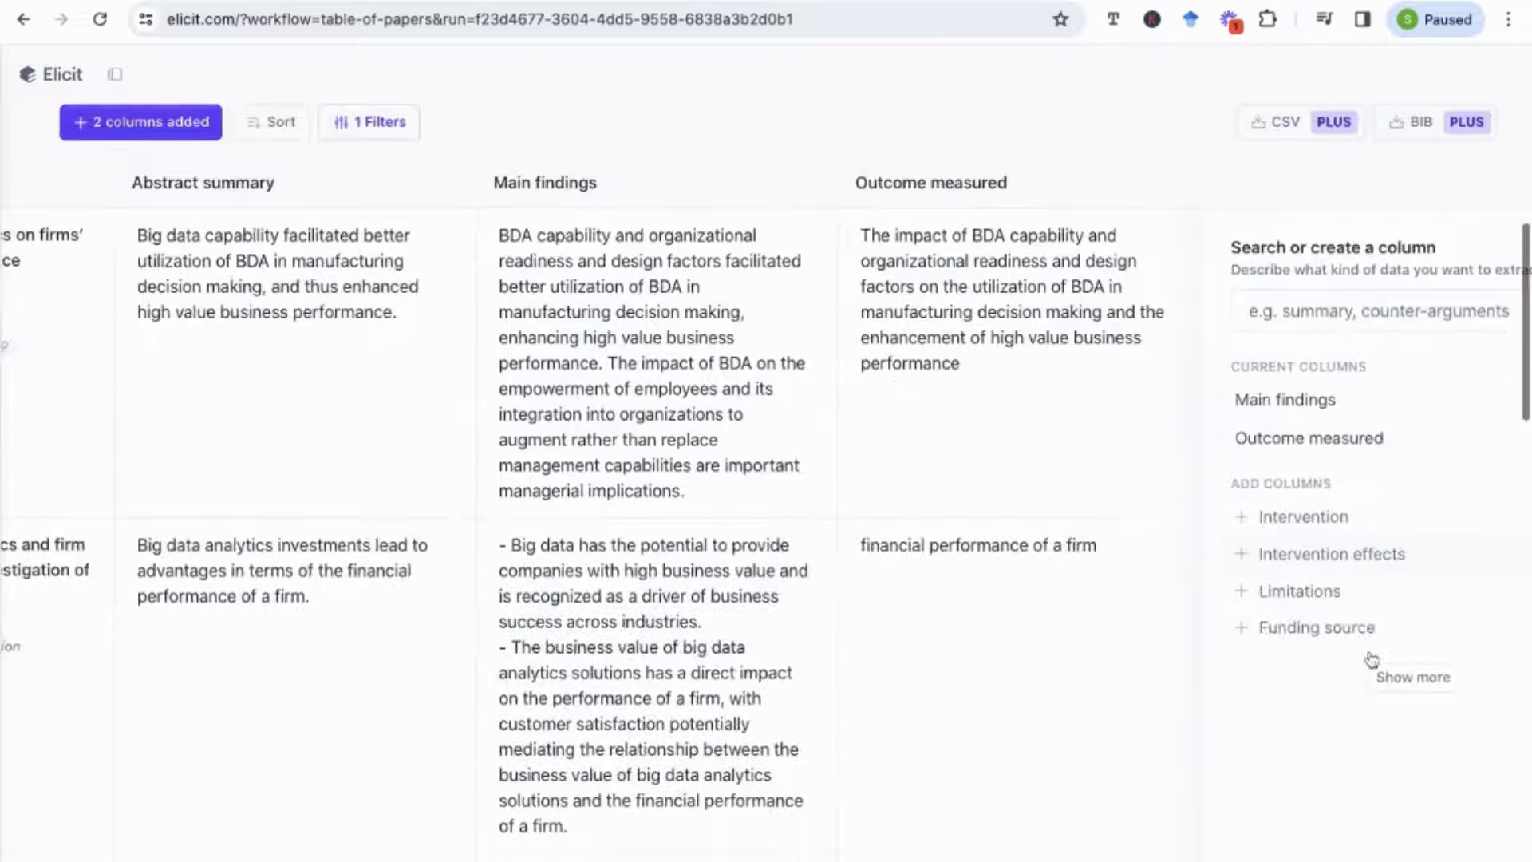
- Add a Limitations column and review each paper's listed limitations
click(1315, 593)
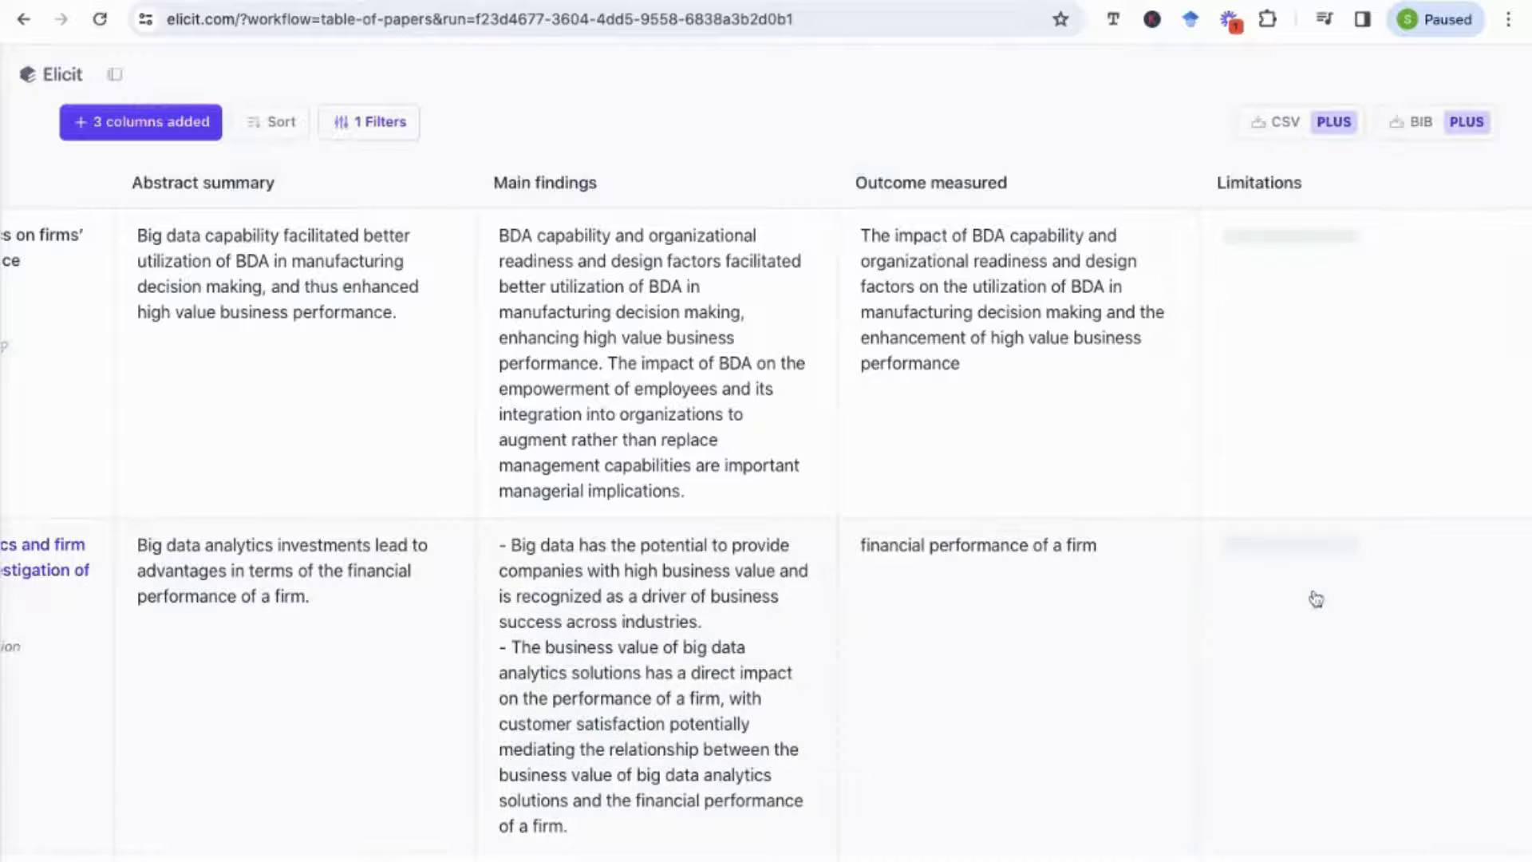
scroll(1316, 598, right, 3)
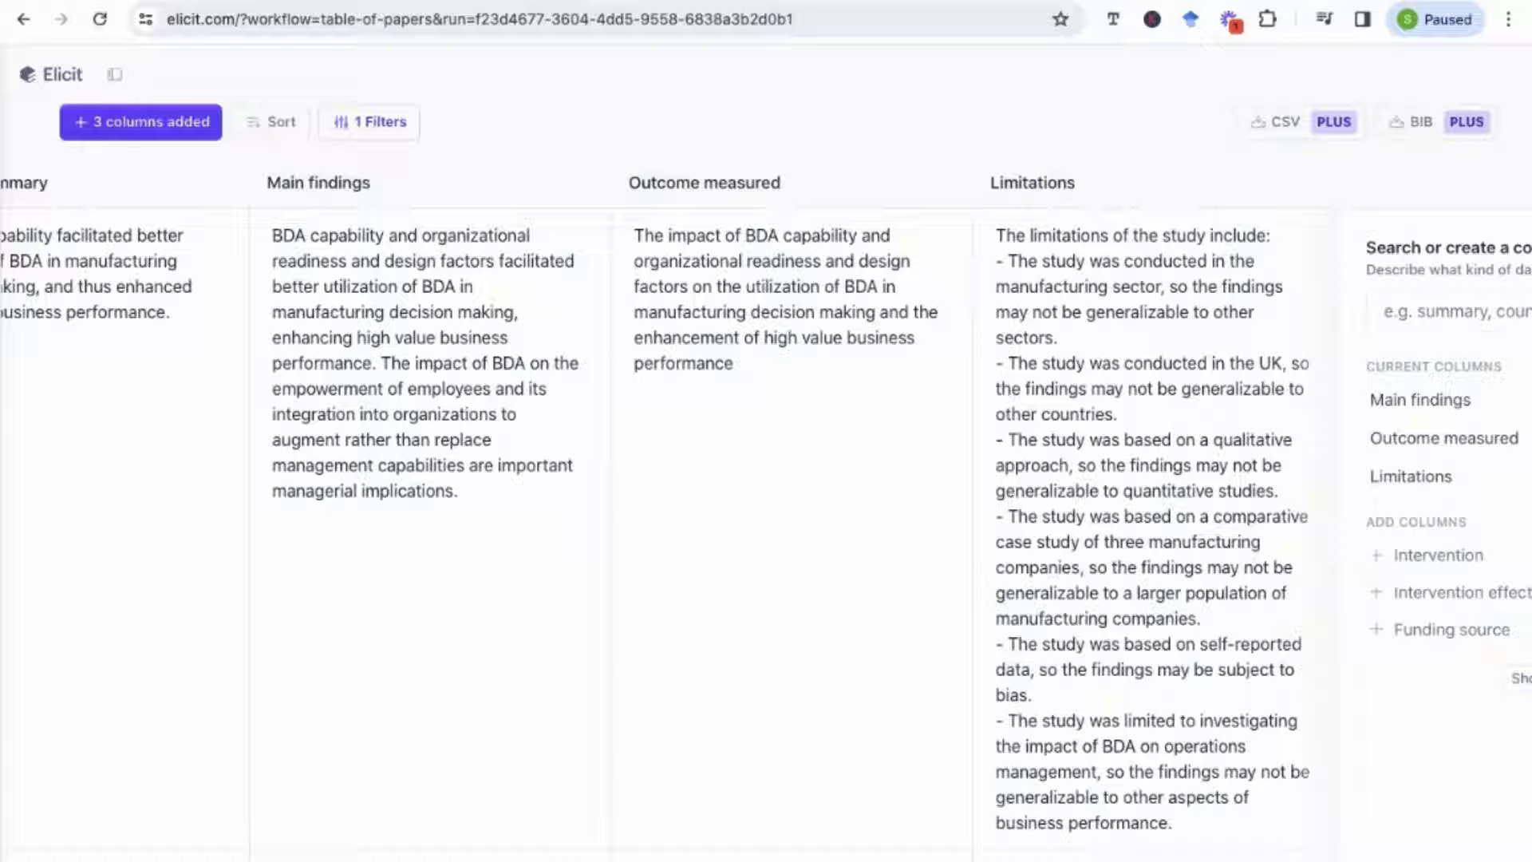
scroll(766, 471, down, 7)
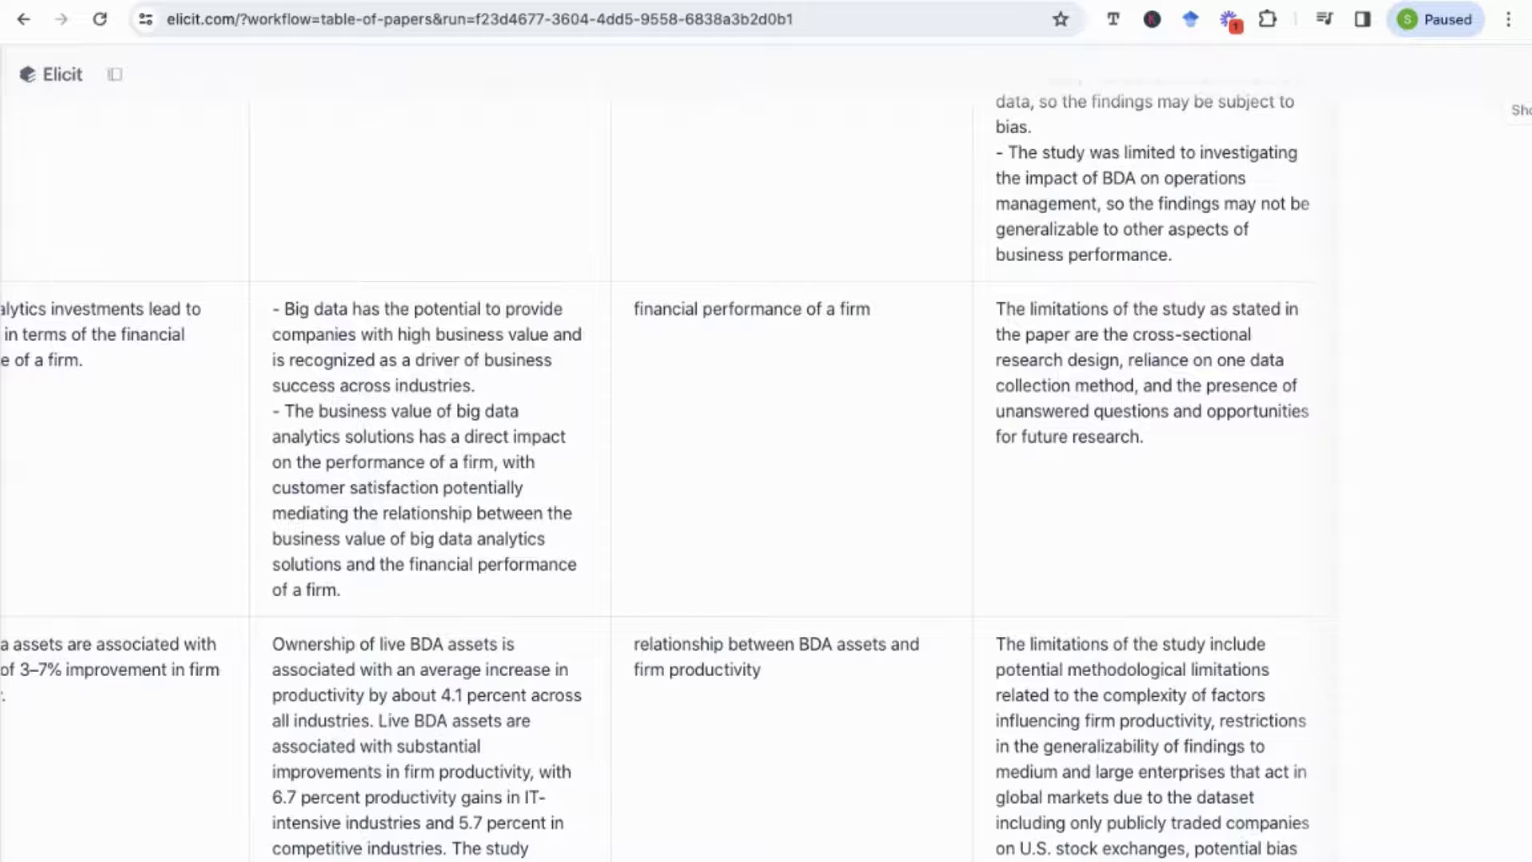
scroll(766, 478, down, 5)
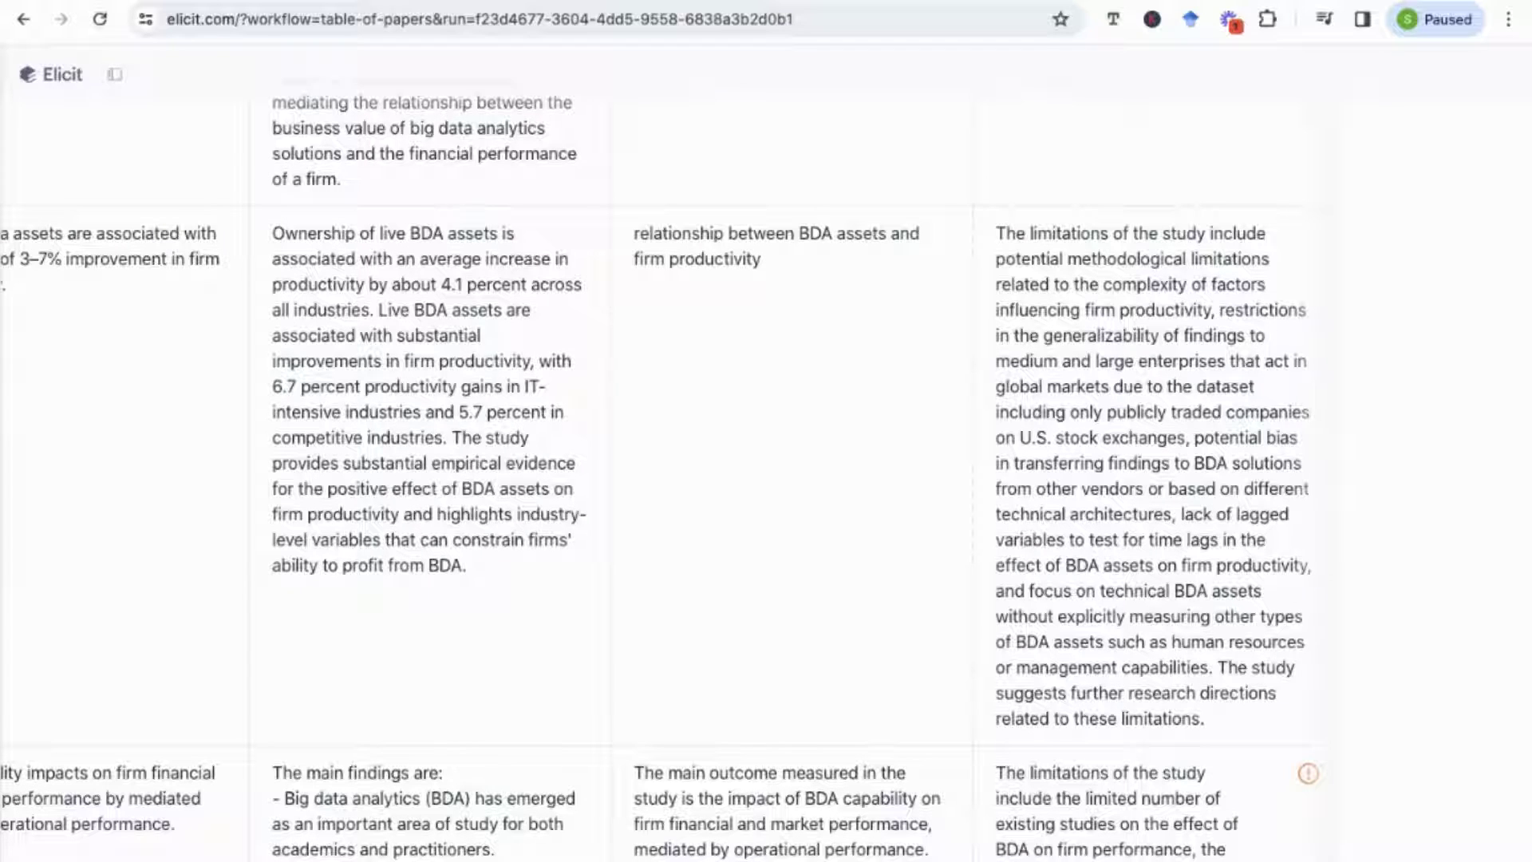
scroll(1434, 572, up, 15)
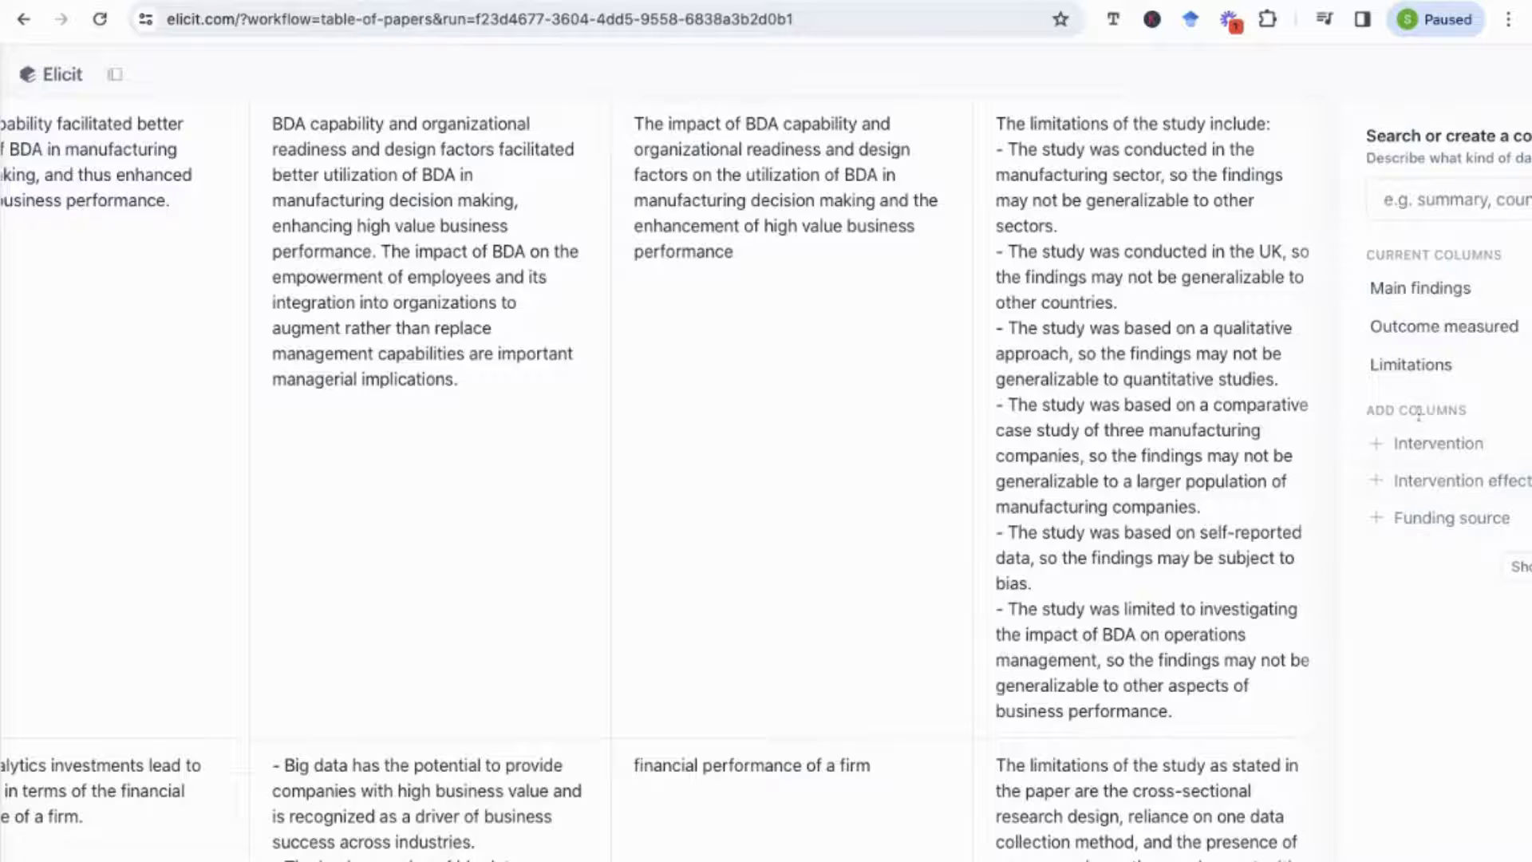
scroll(1417, 415, right, 2)
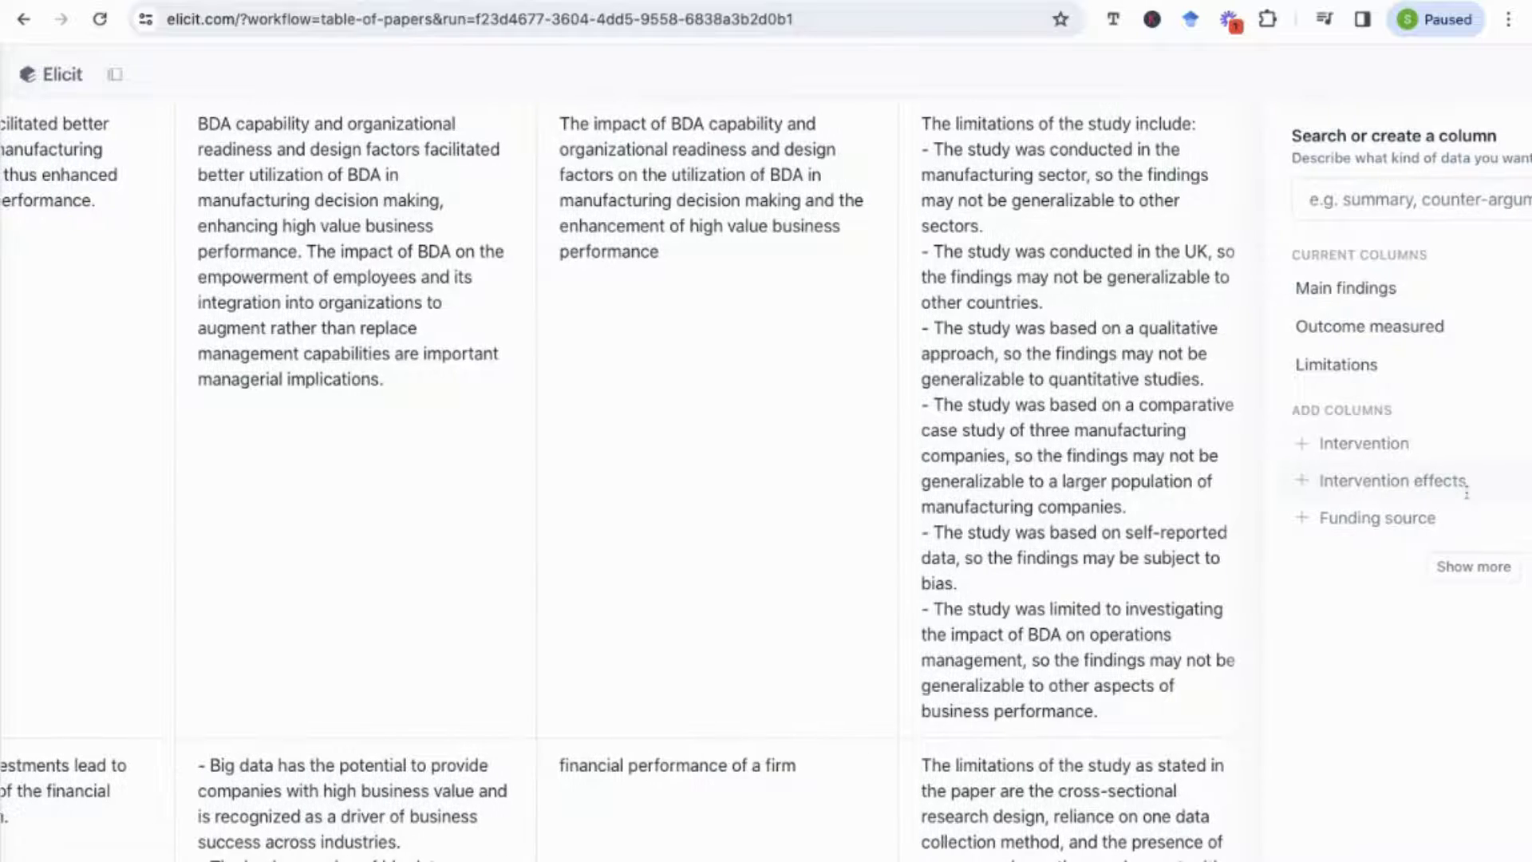
- Add a Methodology column from the expanded column options
click(1474, 567)
scroll(1409, 621, down, 8)
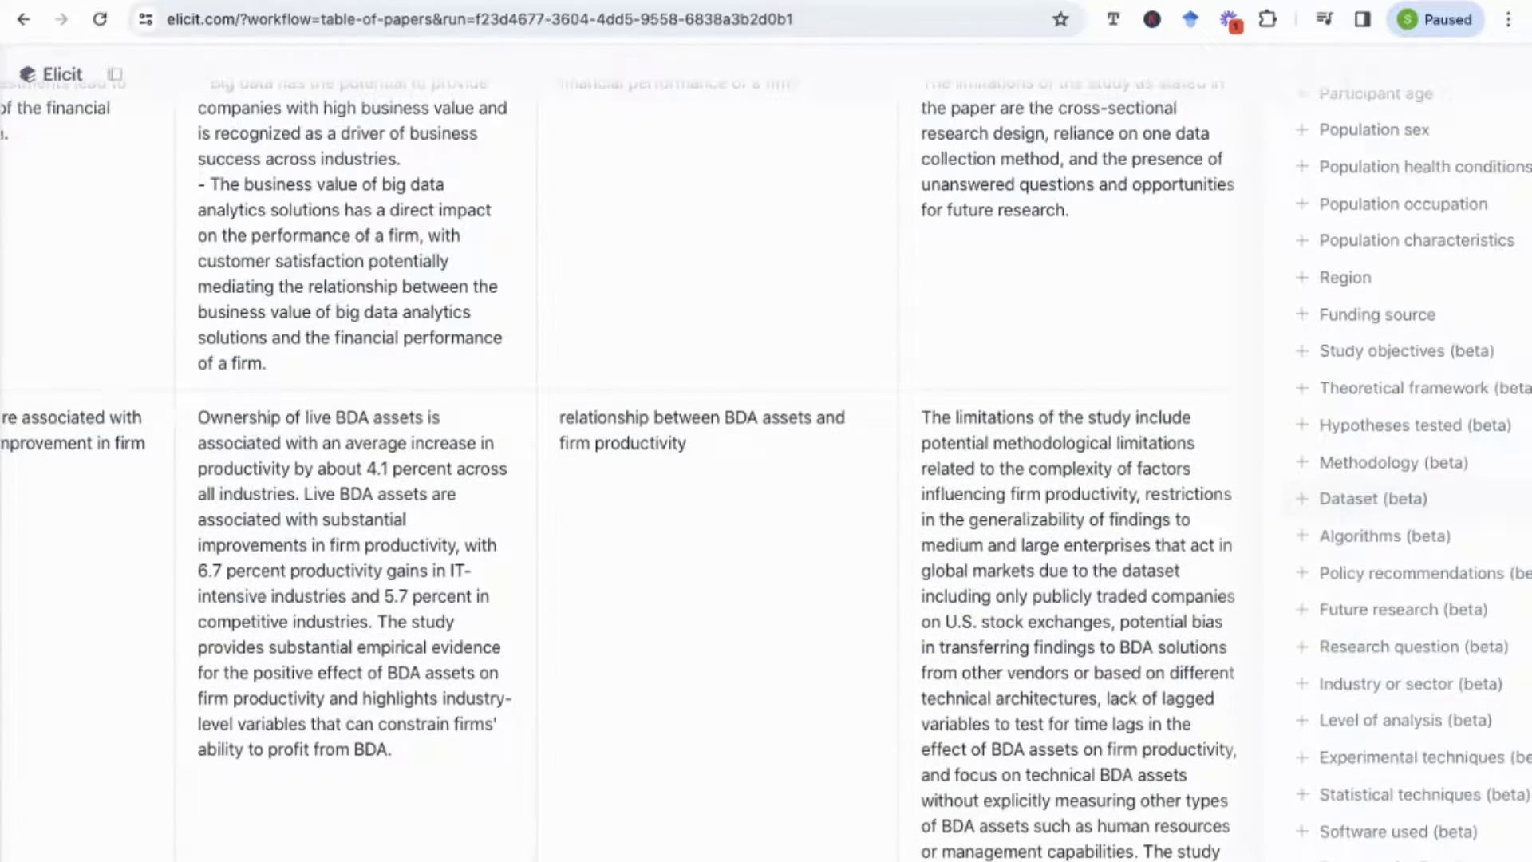
scroll(766, 470, down, 2)
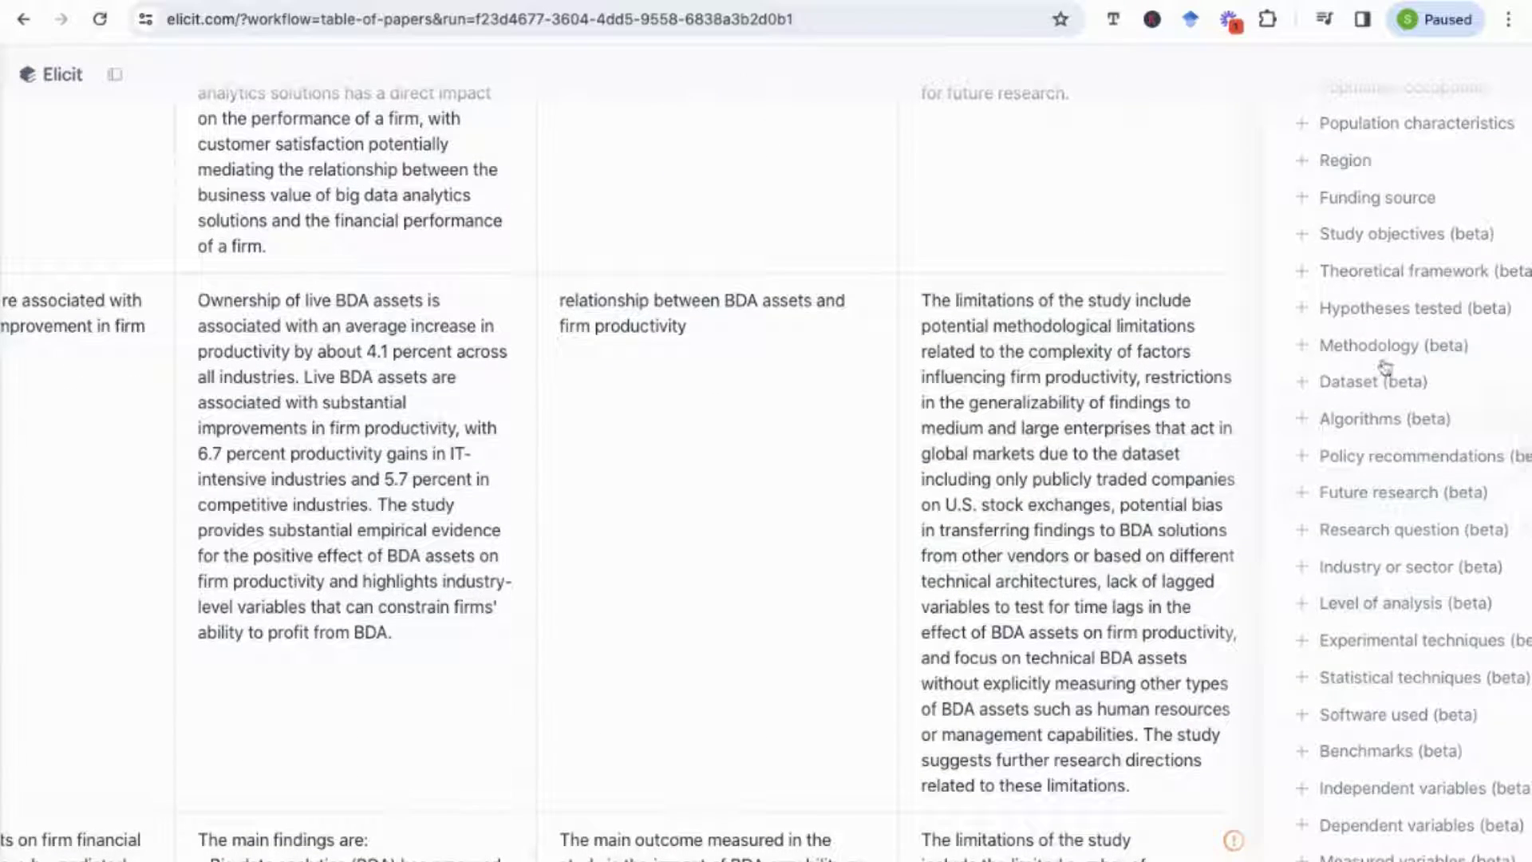
click(1376, 348)
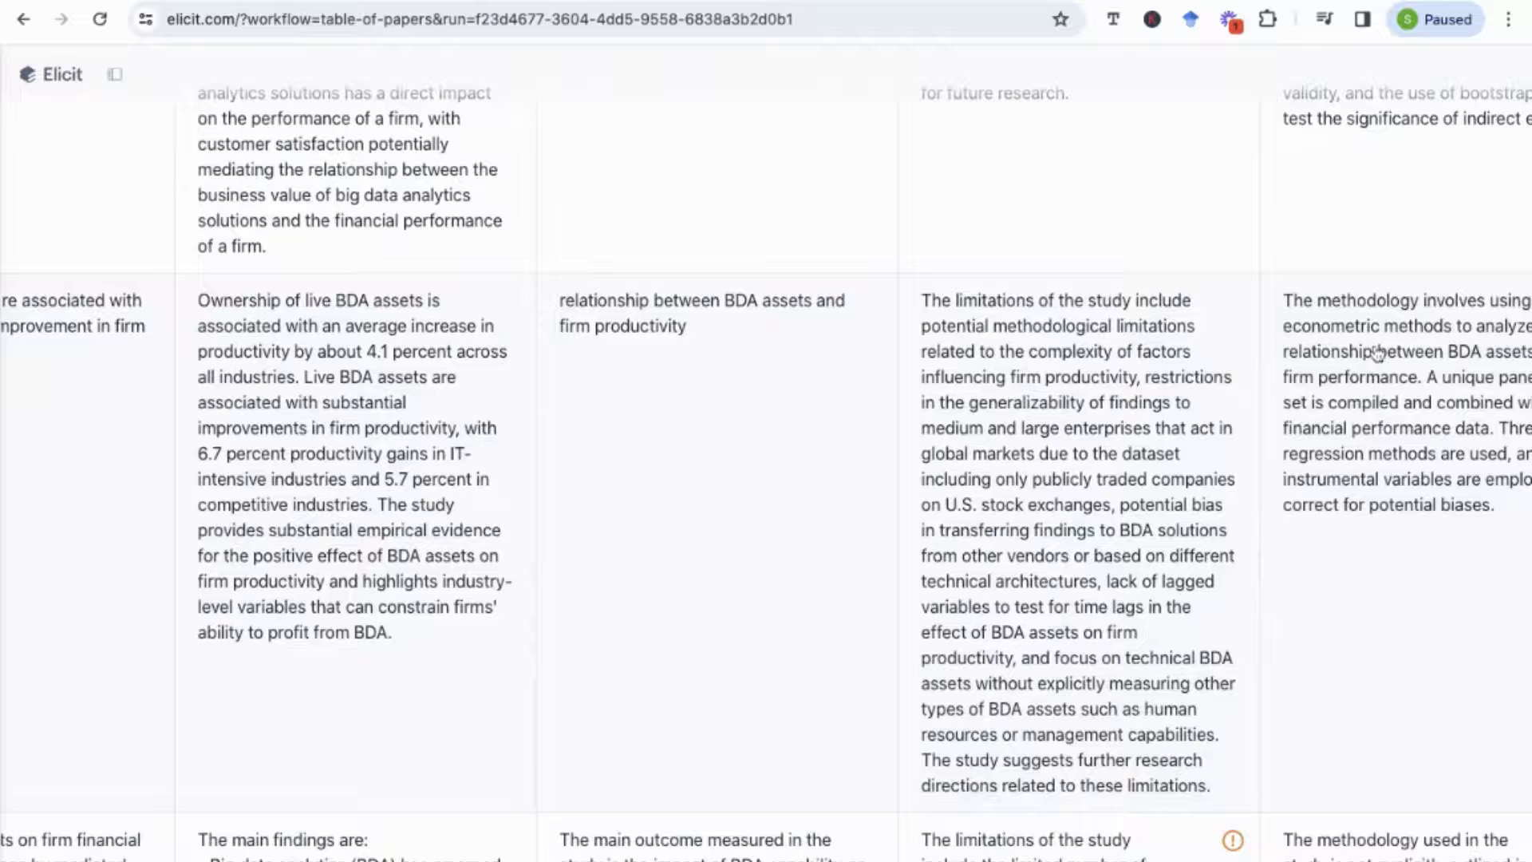
scroll(1376, 351, right, 2)
scroll(1376, 351, up, 3)
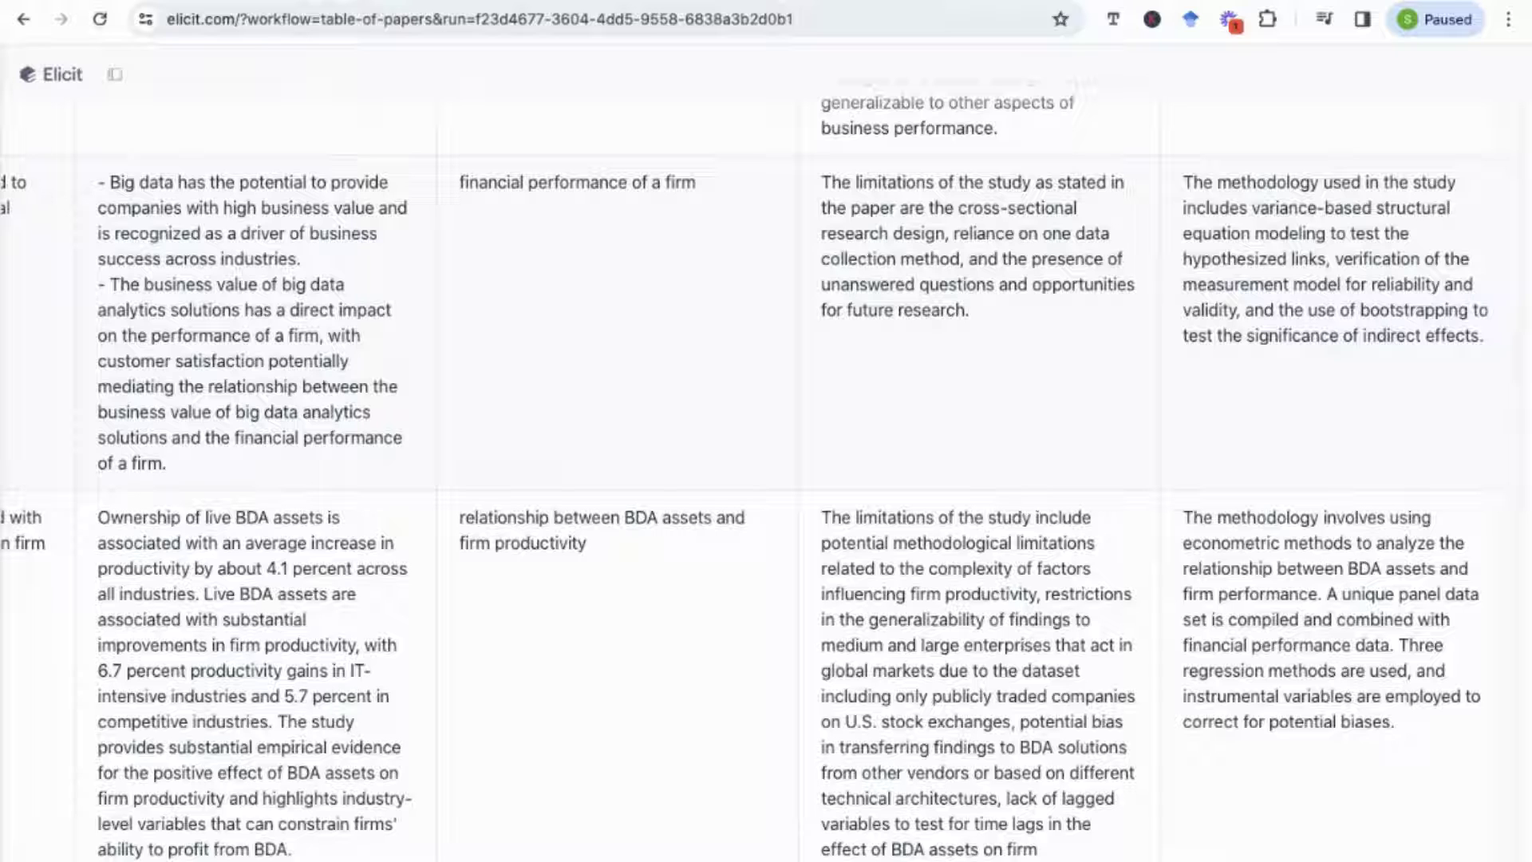
- Scroll through the table reviewing each paper's findings, limitations and methodology
scroll(766, 471, down, 3)
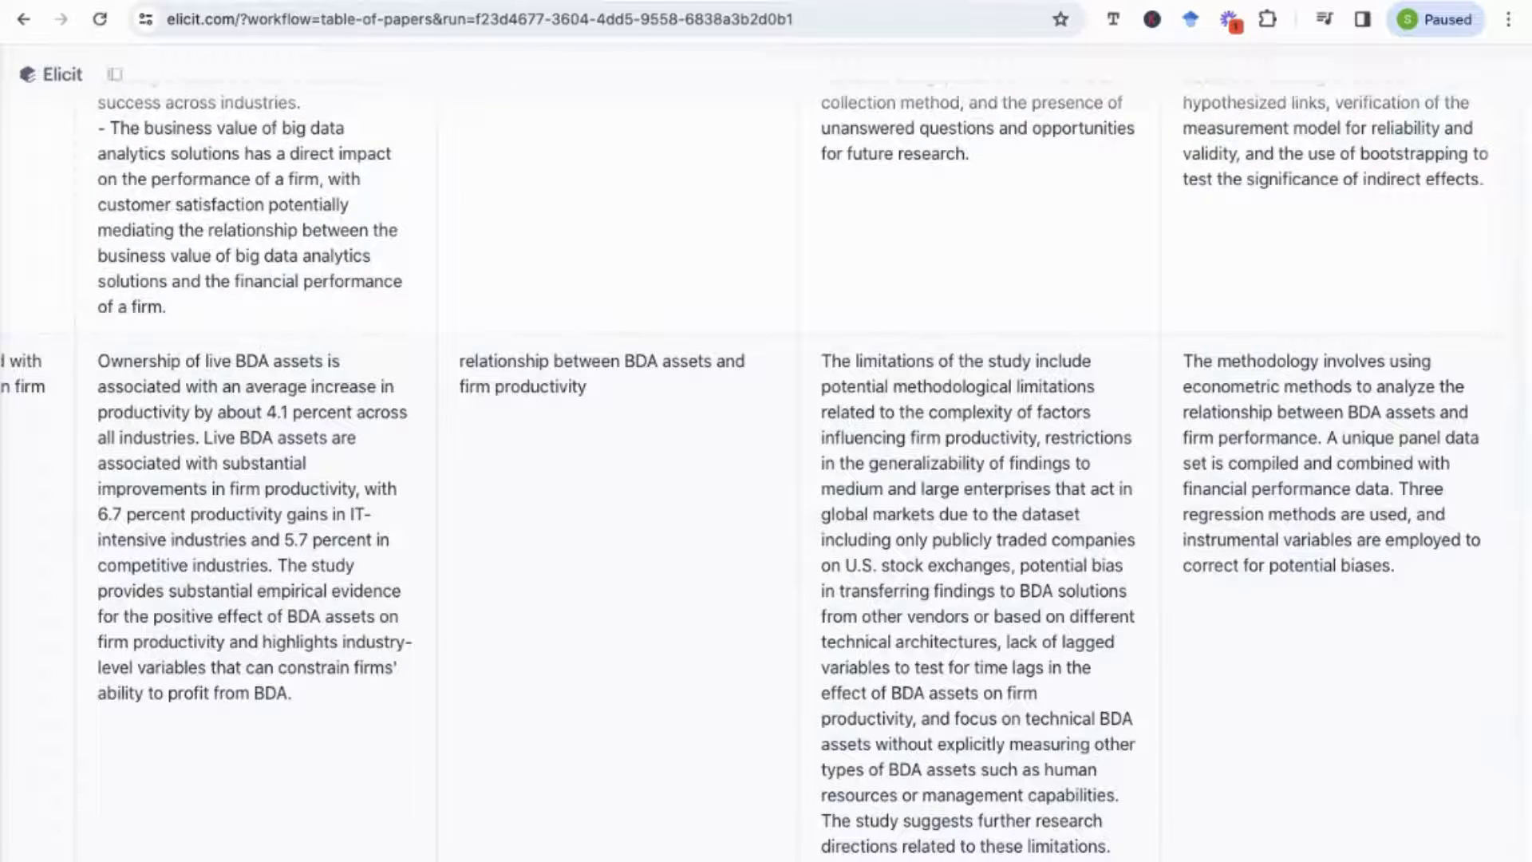
scroll(766, 470, down, 2)
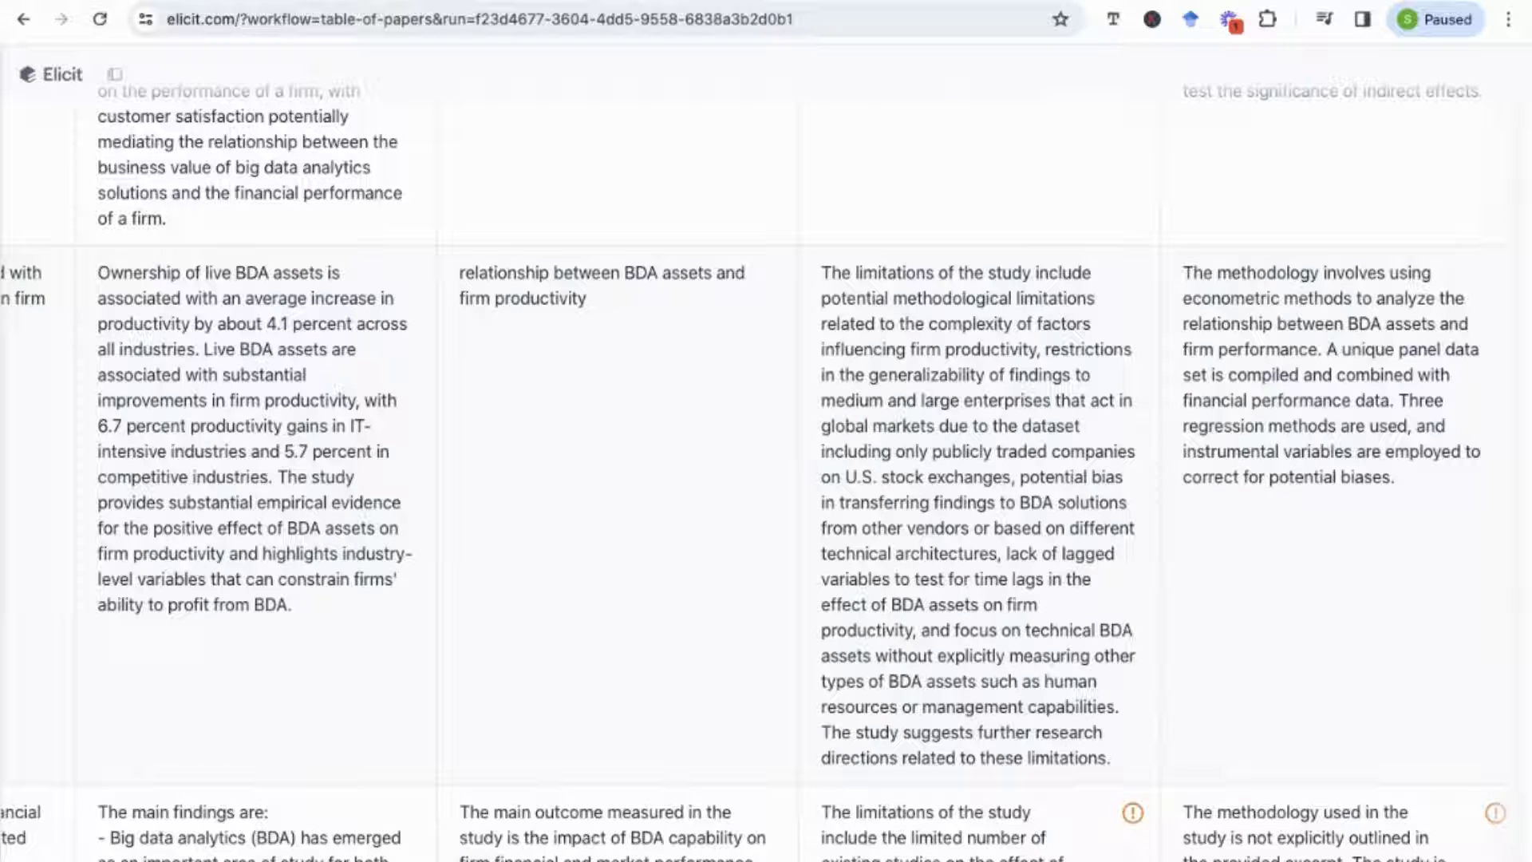
scroll(1358, 365, down, 3)
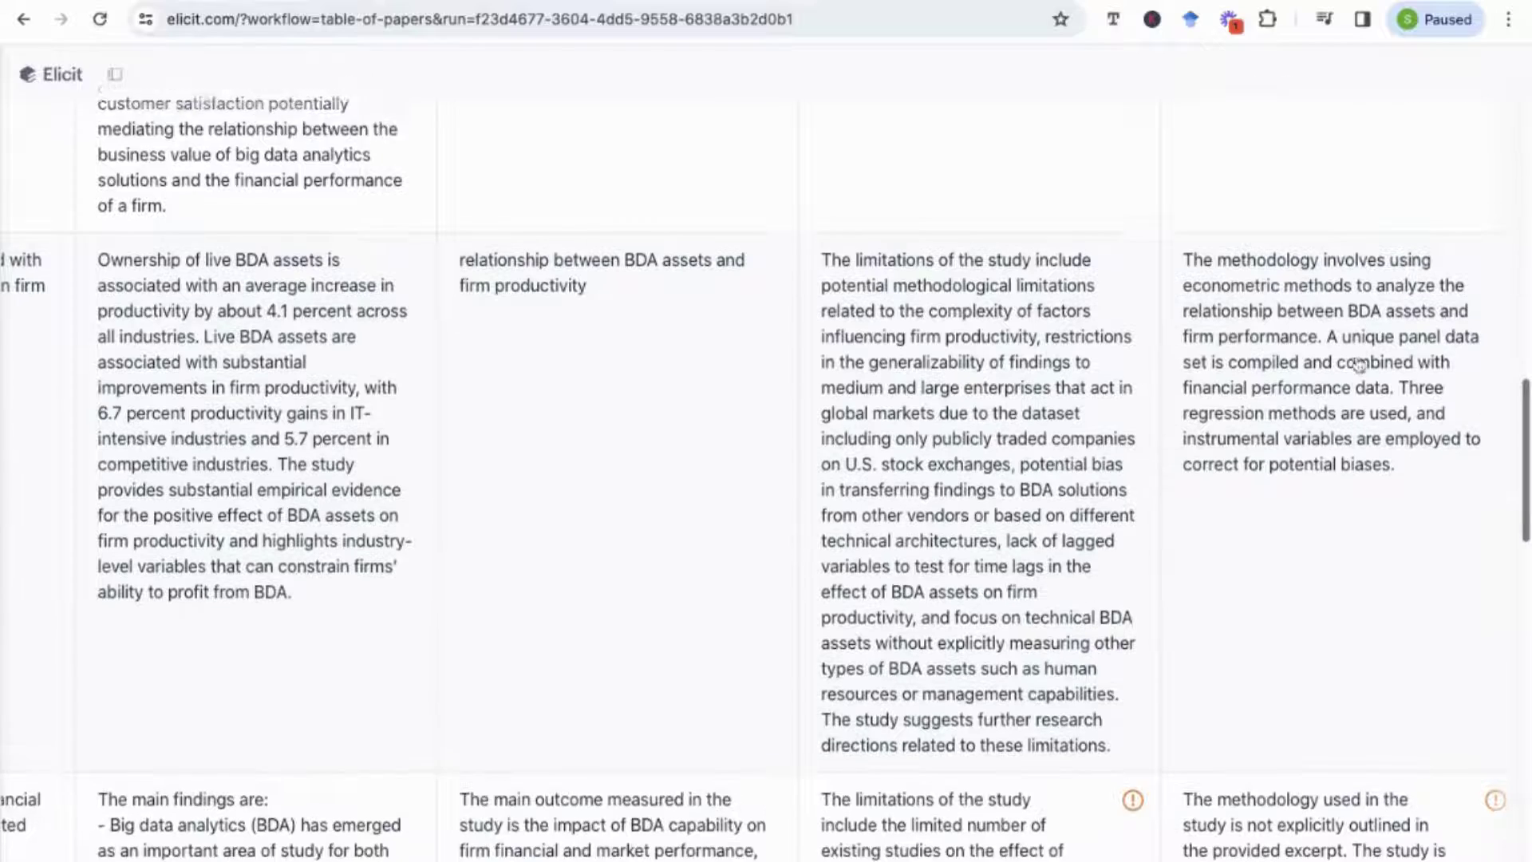
scroll(1358, 365, down, 2)
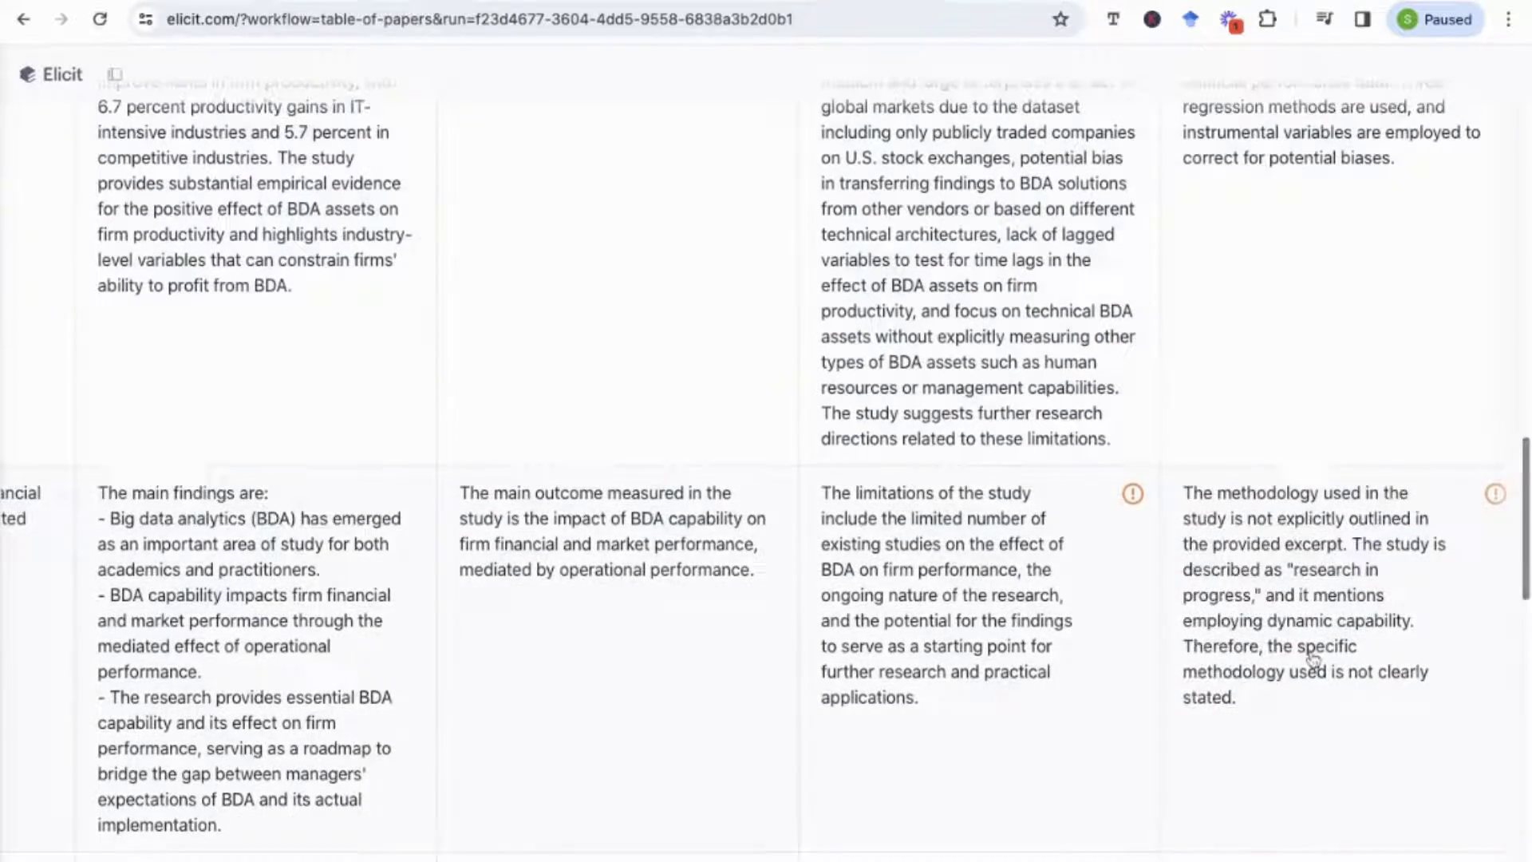
scroll(1309, 659, down, 5)
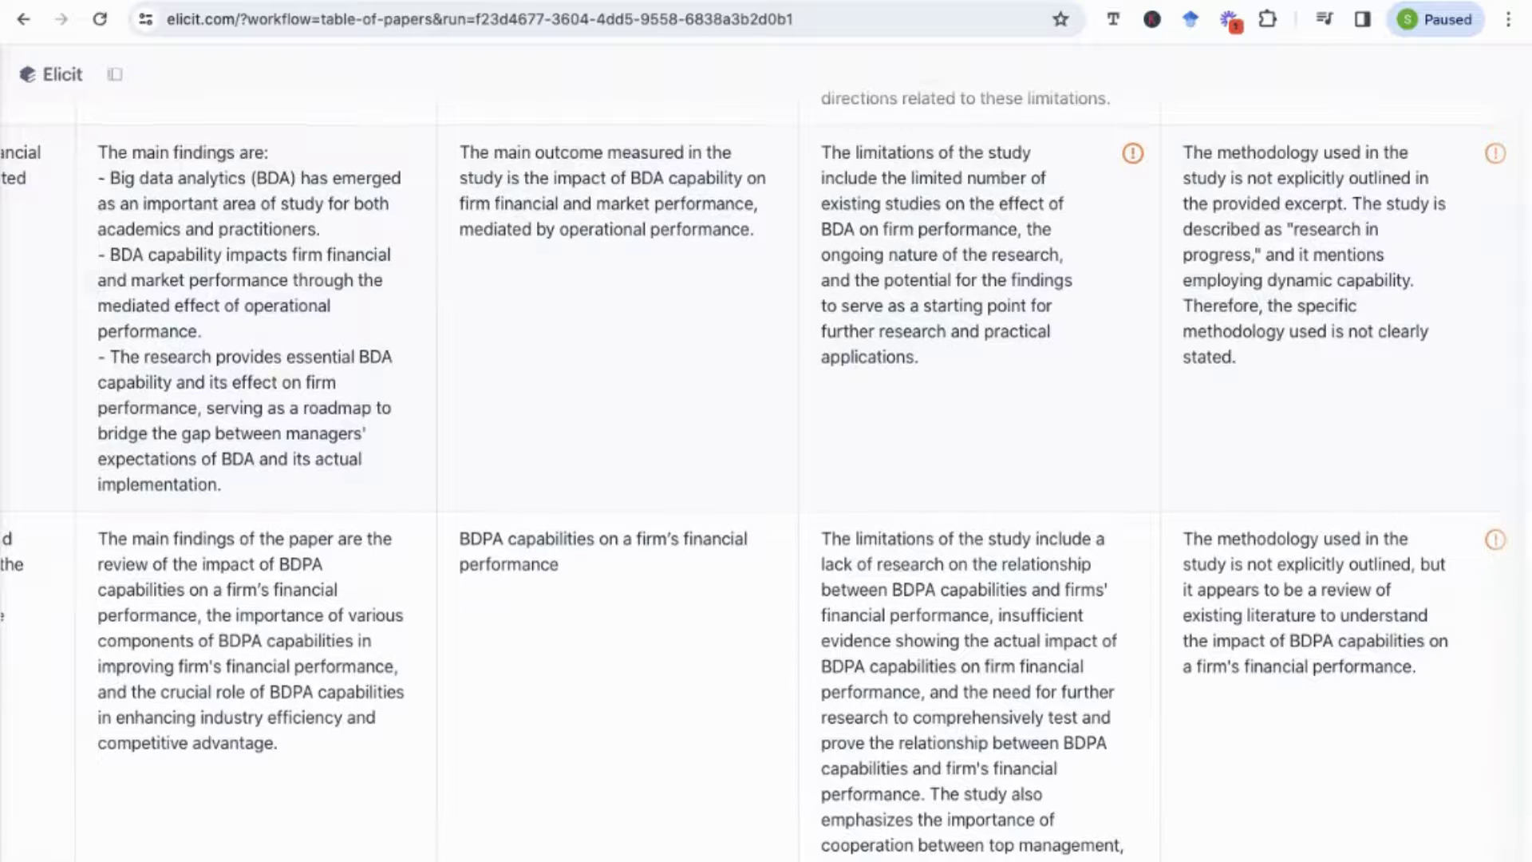
scroll(1299, 396, down, 3)
scroll(1299, 396, down, 5)
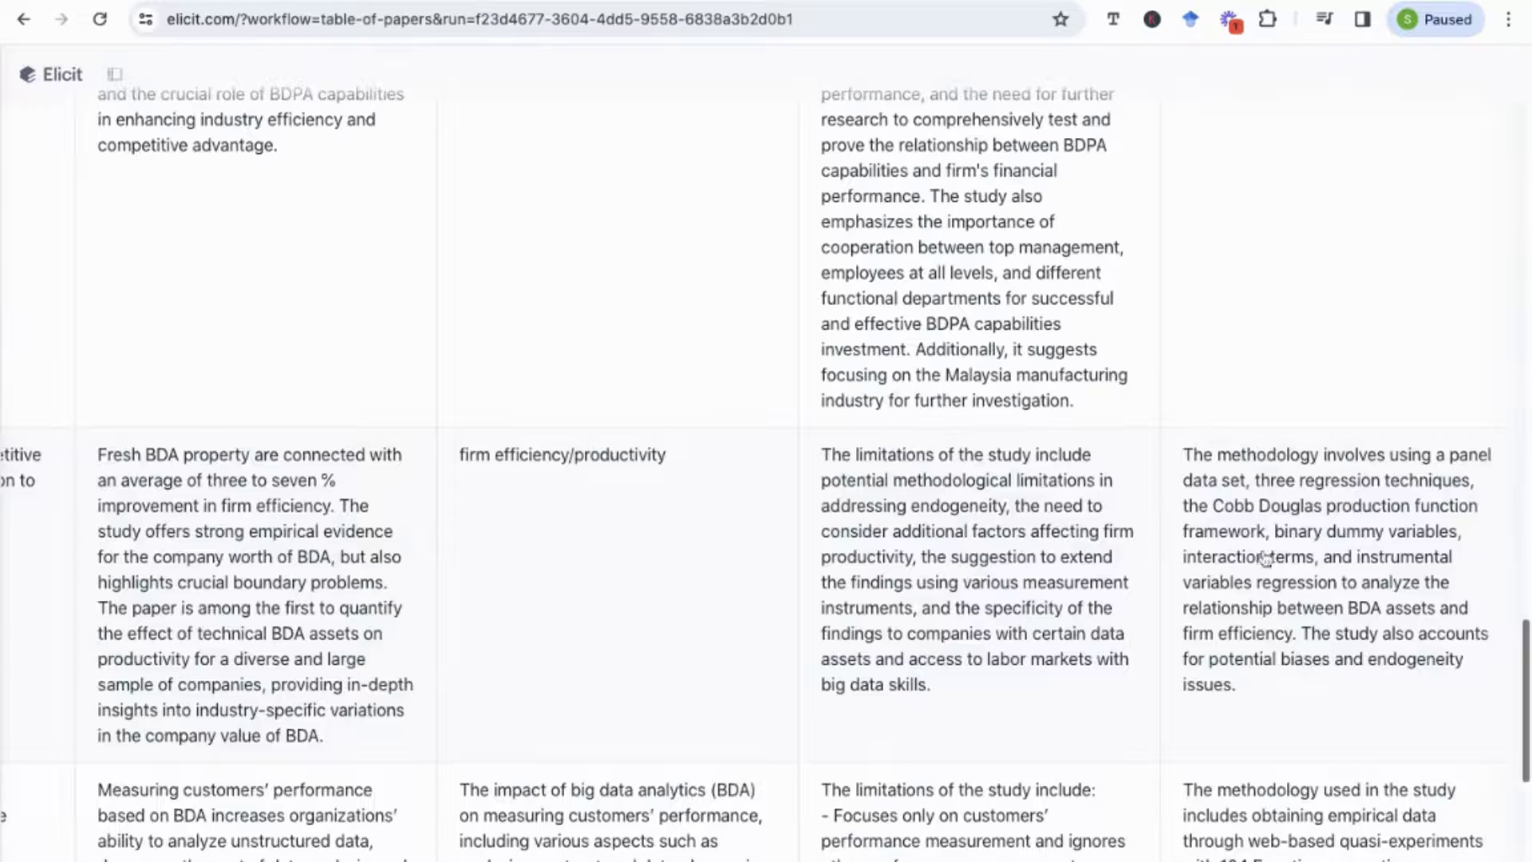
scroll(1395, 530, down, 3)
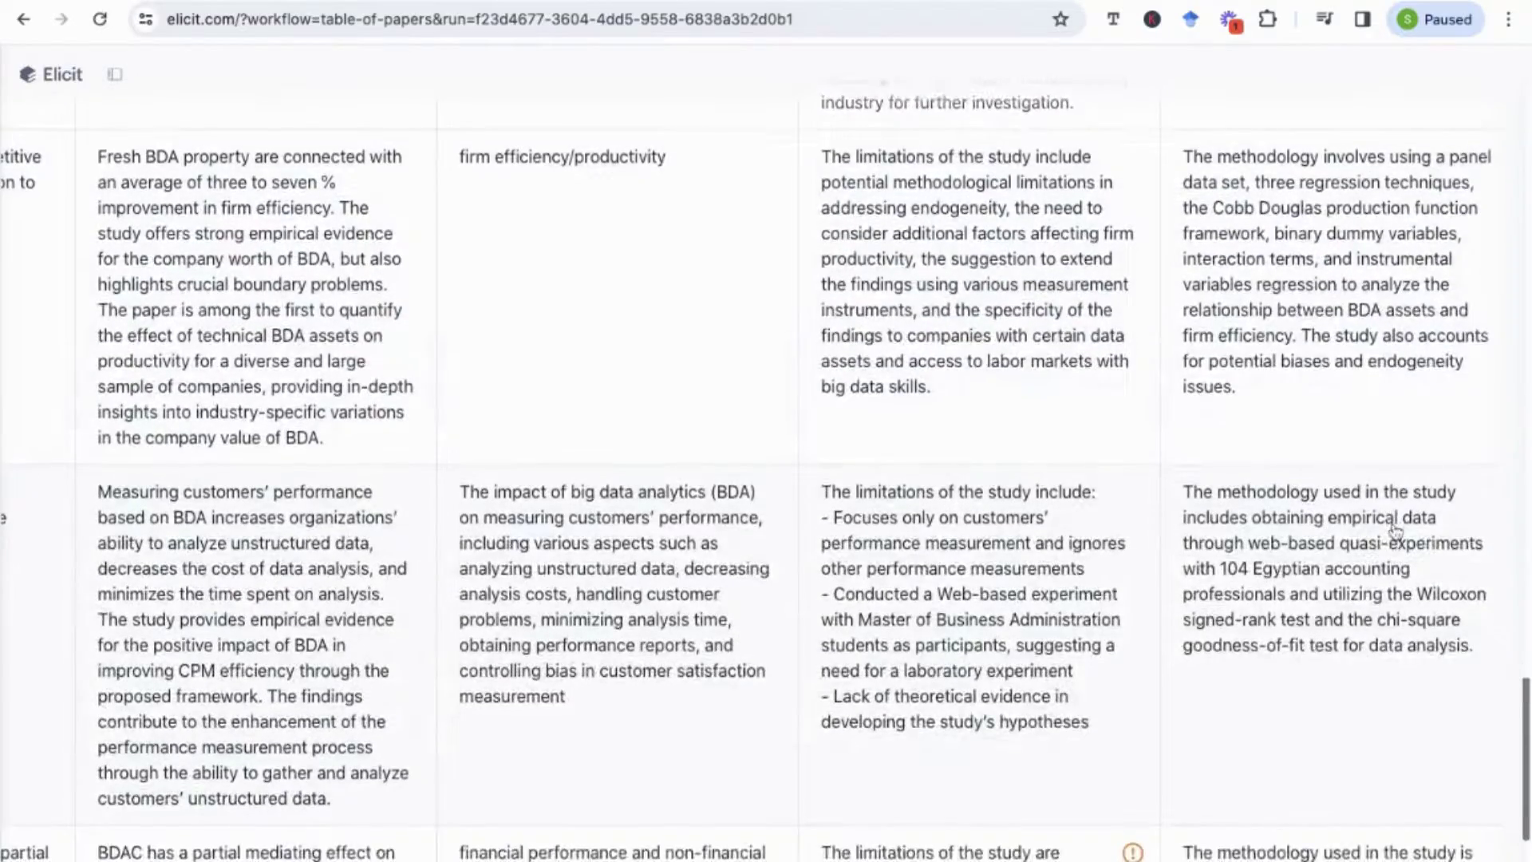
scroll(1395, 530, down, 3)
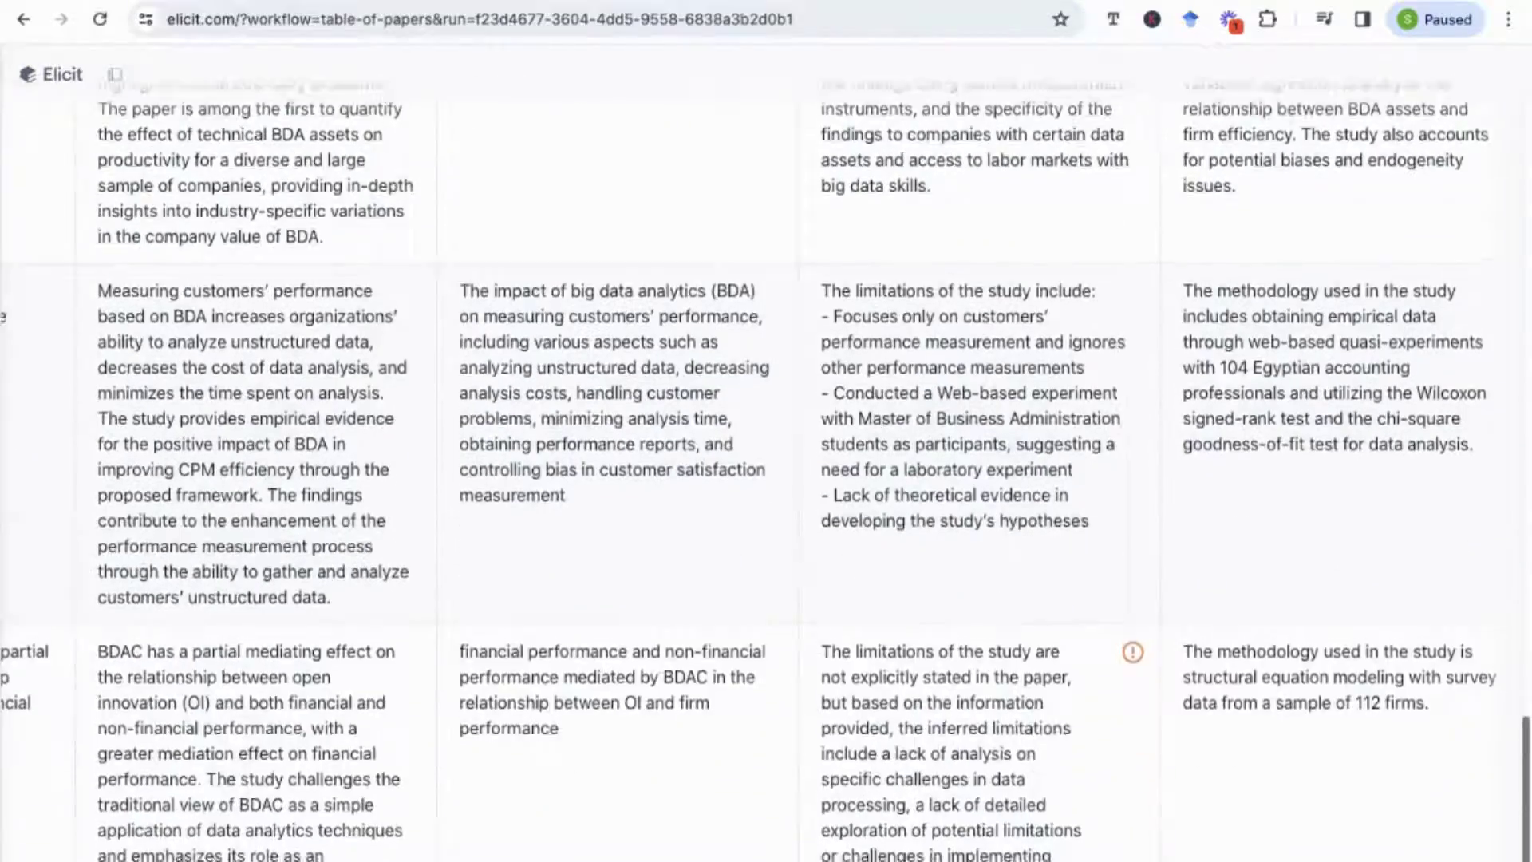
scroll(766, 478, up, 20)
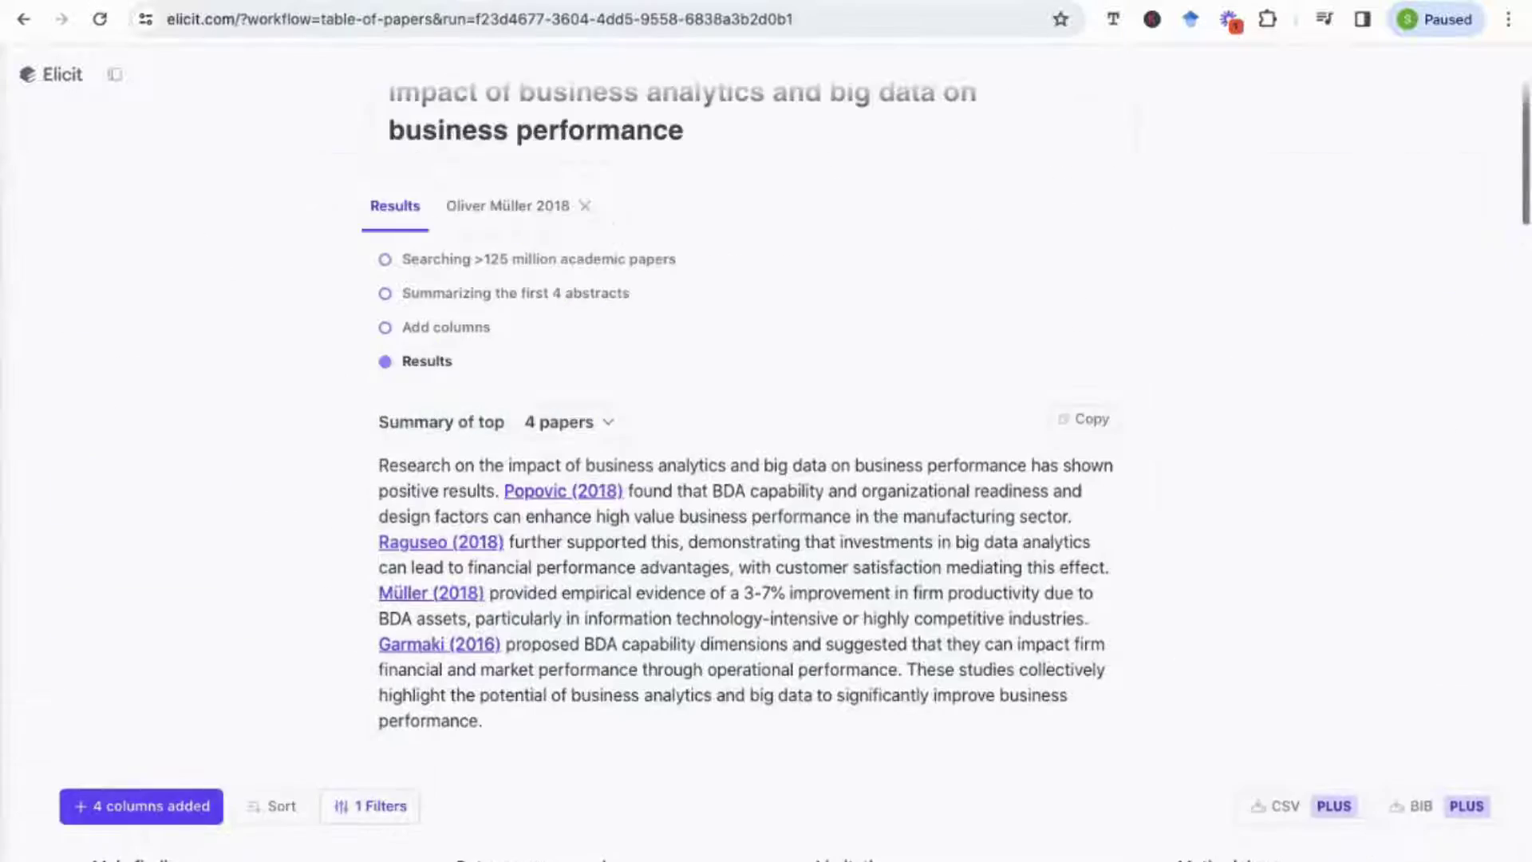
scroll(1436, 526, down, 5)
scroll(1402, 608, down, 2)
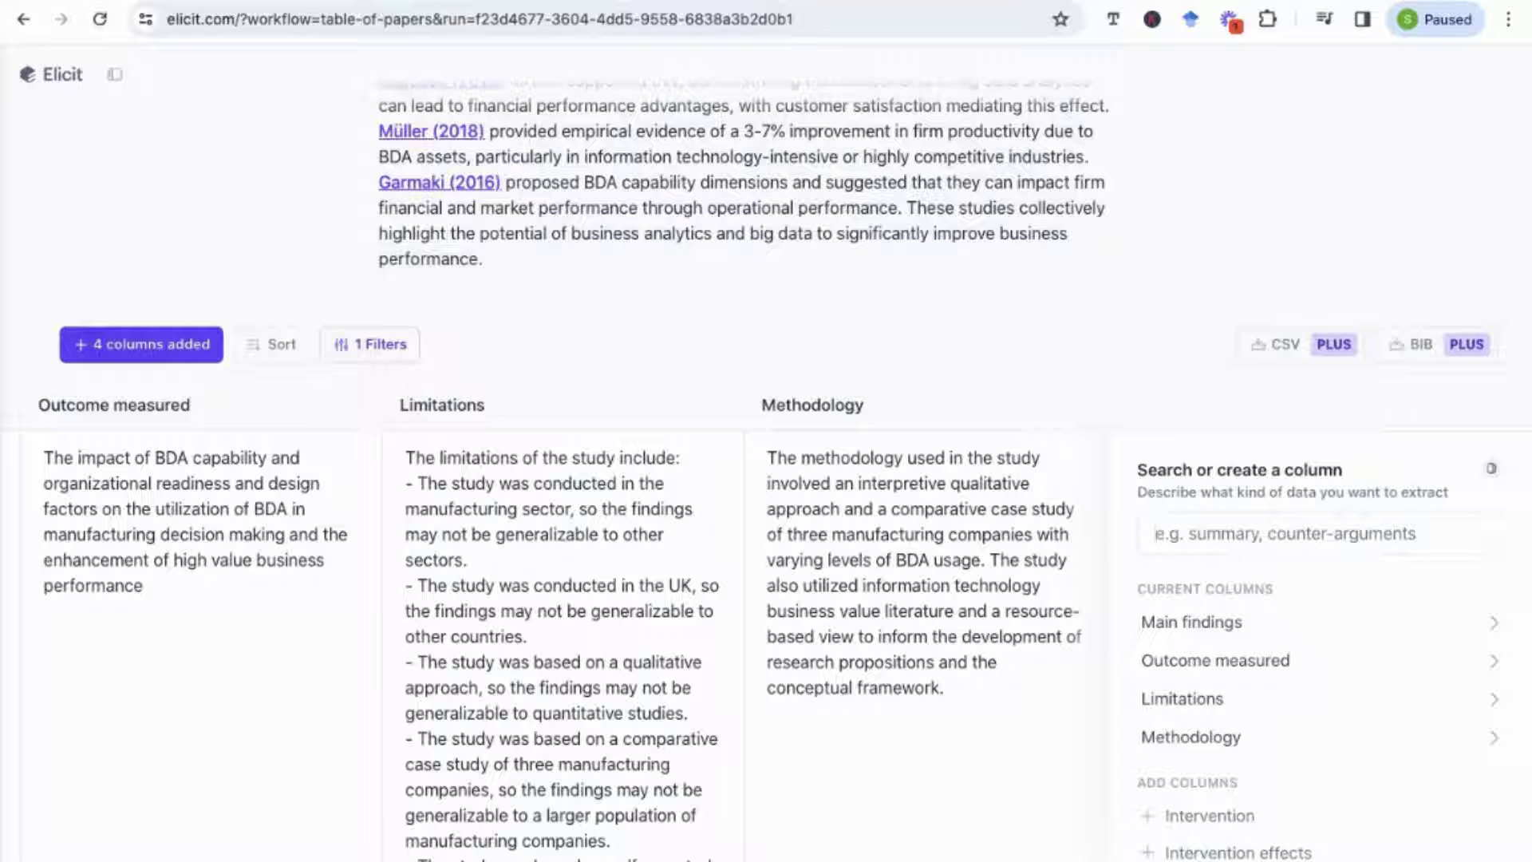
- Create a custom column asking 'what is the theoretical framework in the paper?'
text(w)
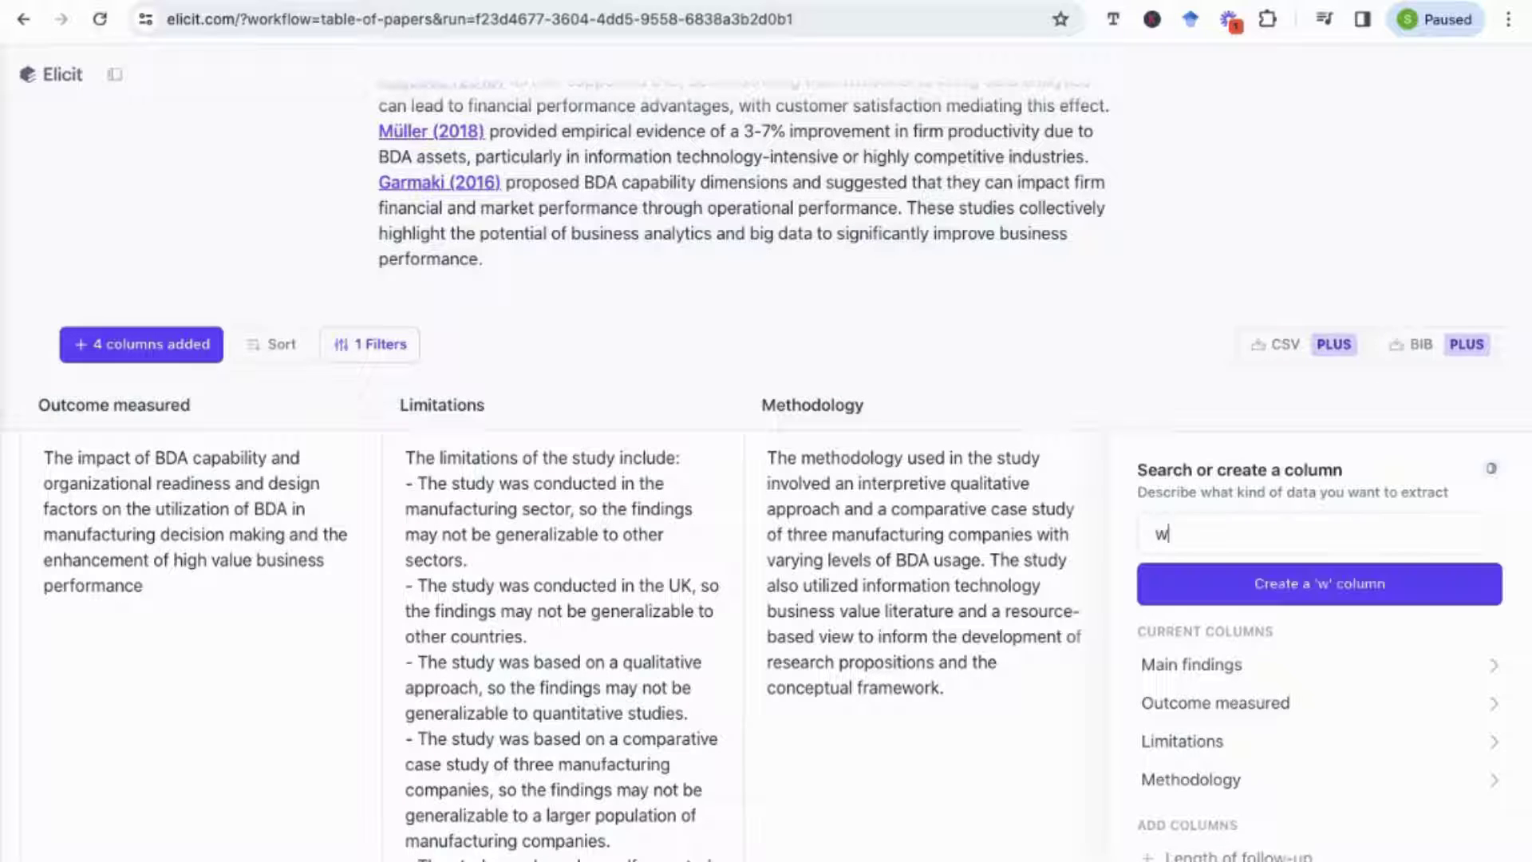
text(hat is )
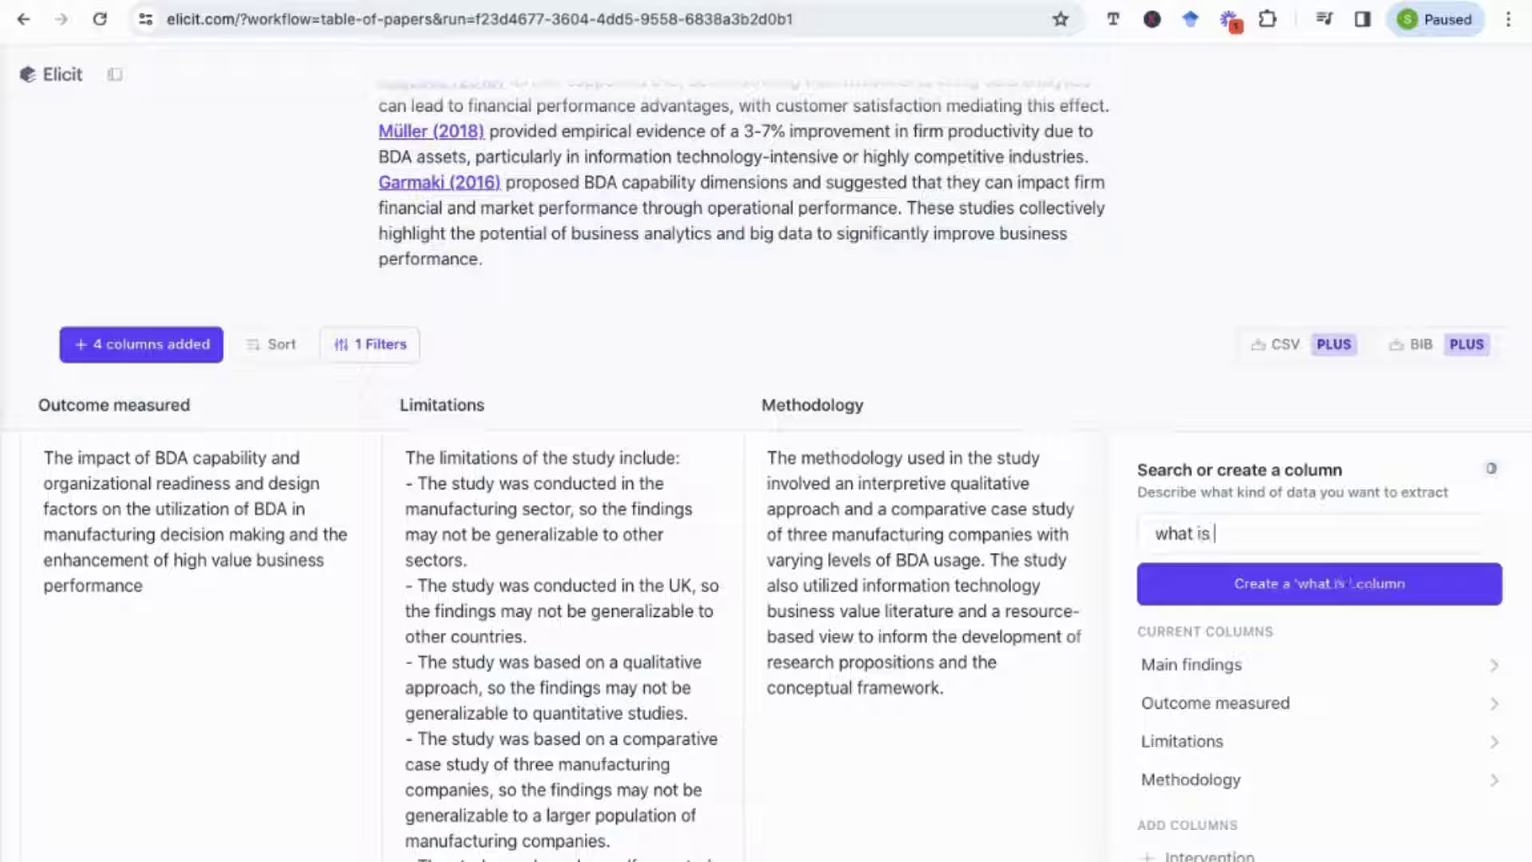
text(the the)
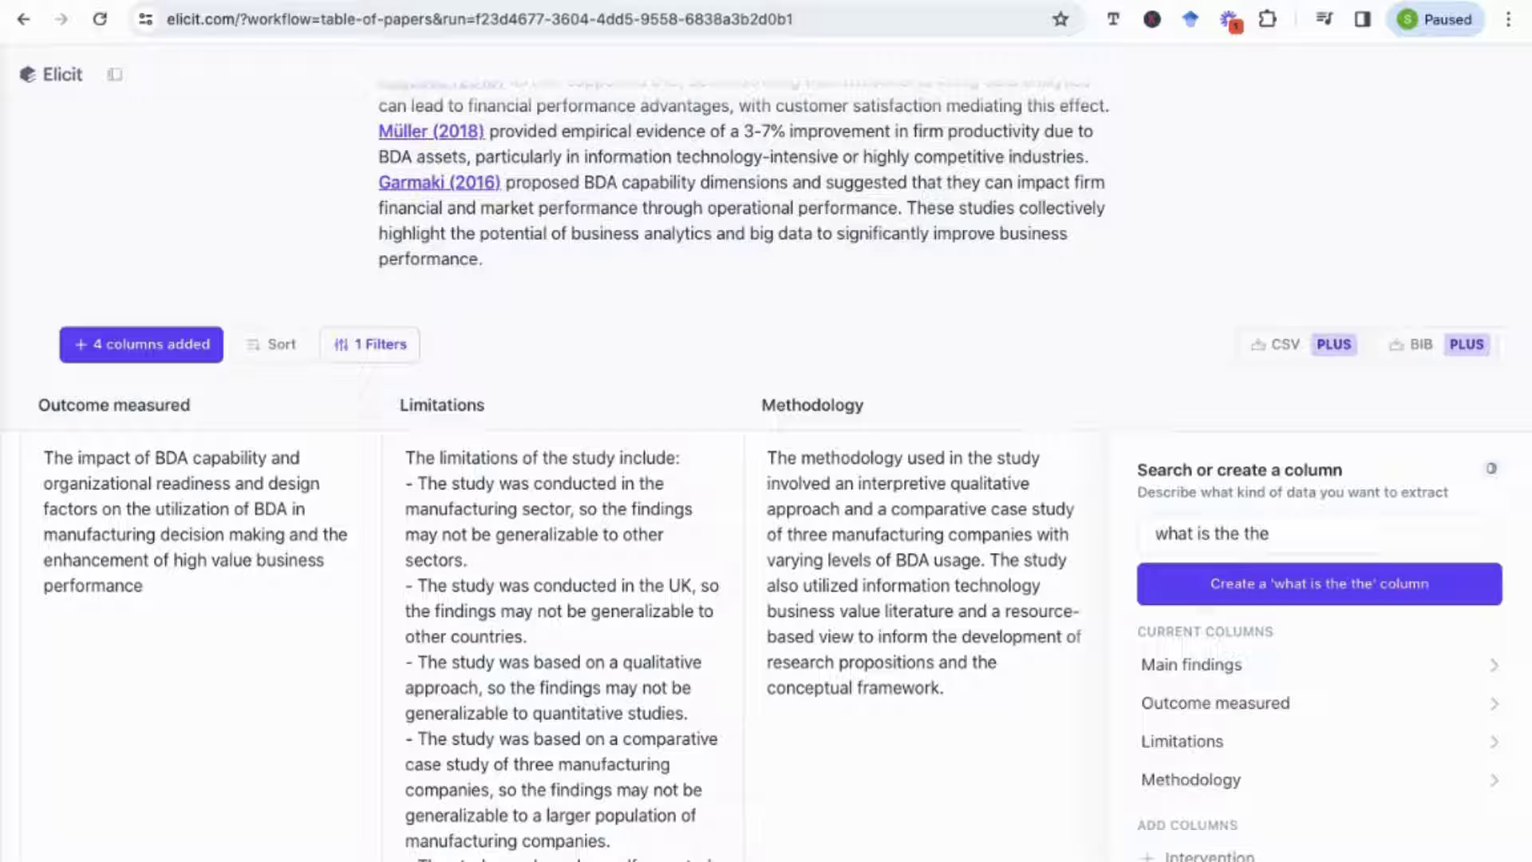
text(oret)
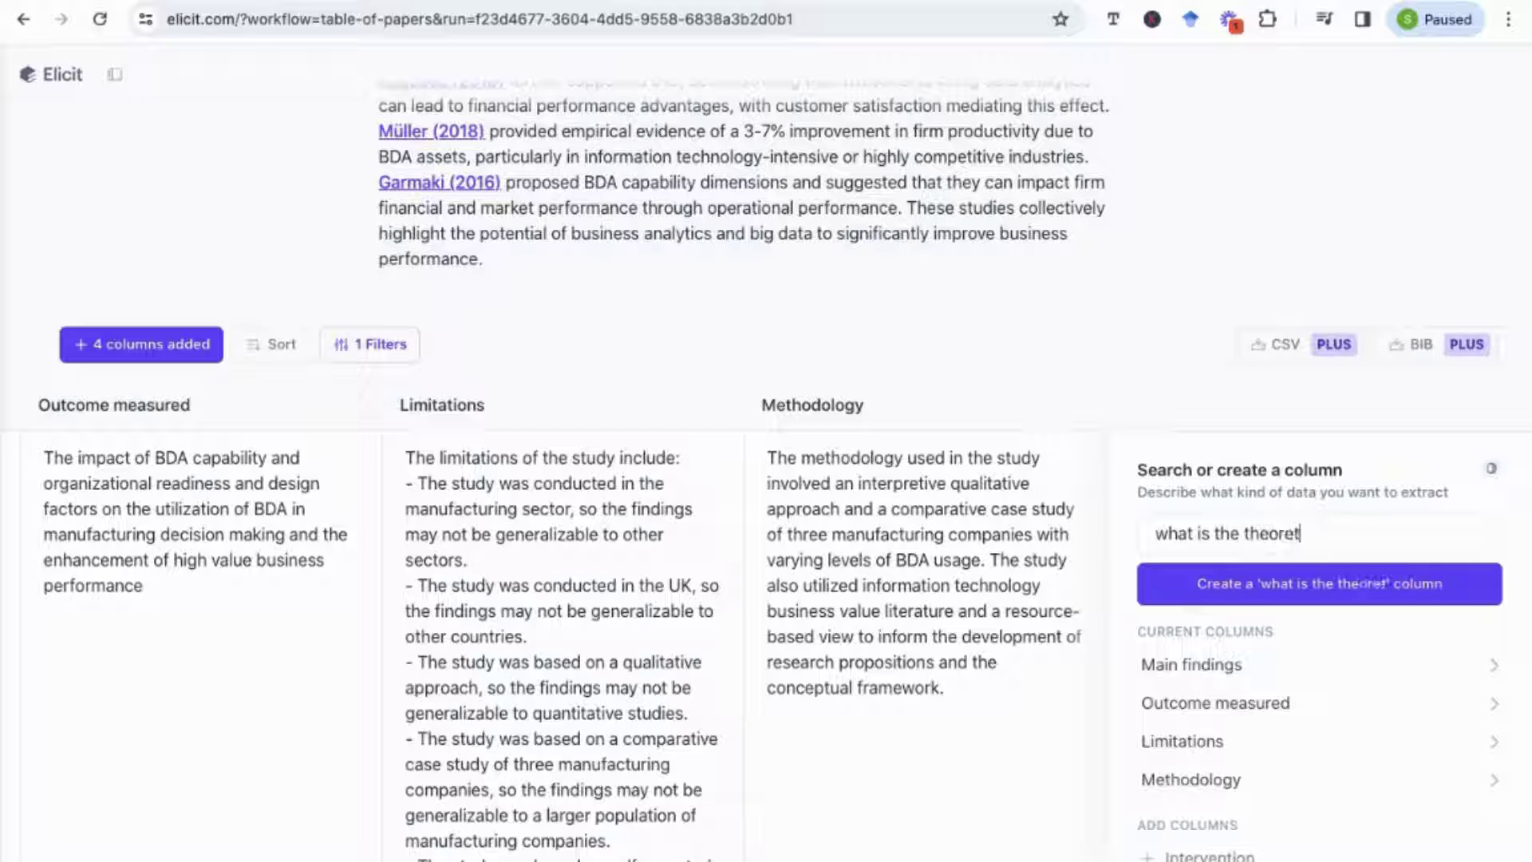
text(ical fram)
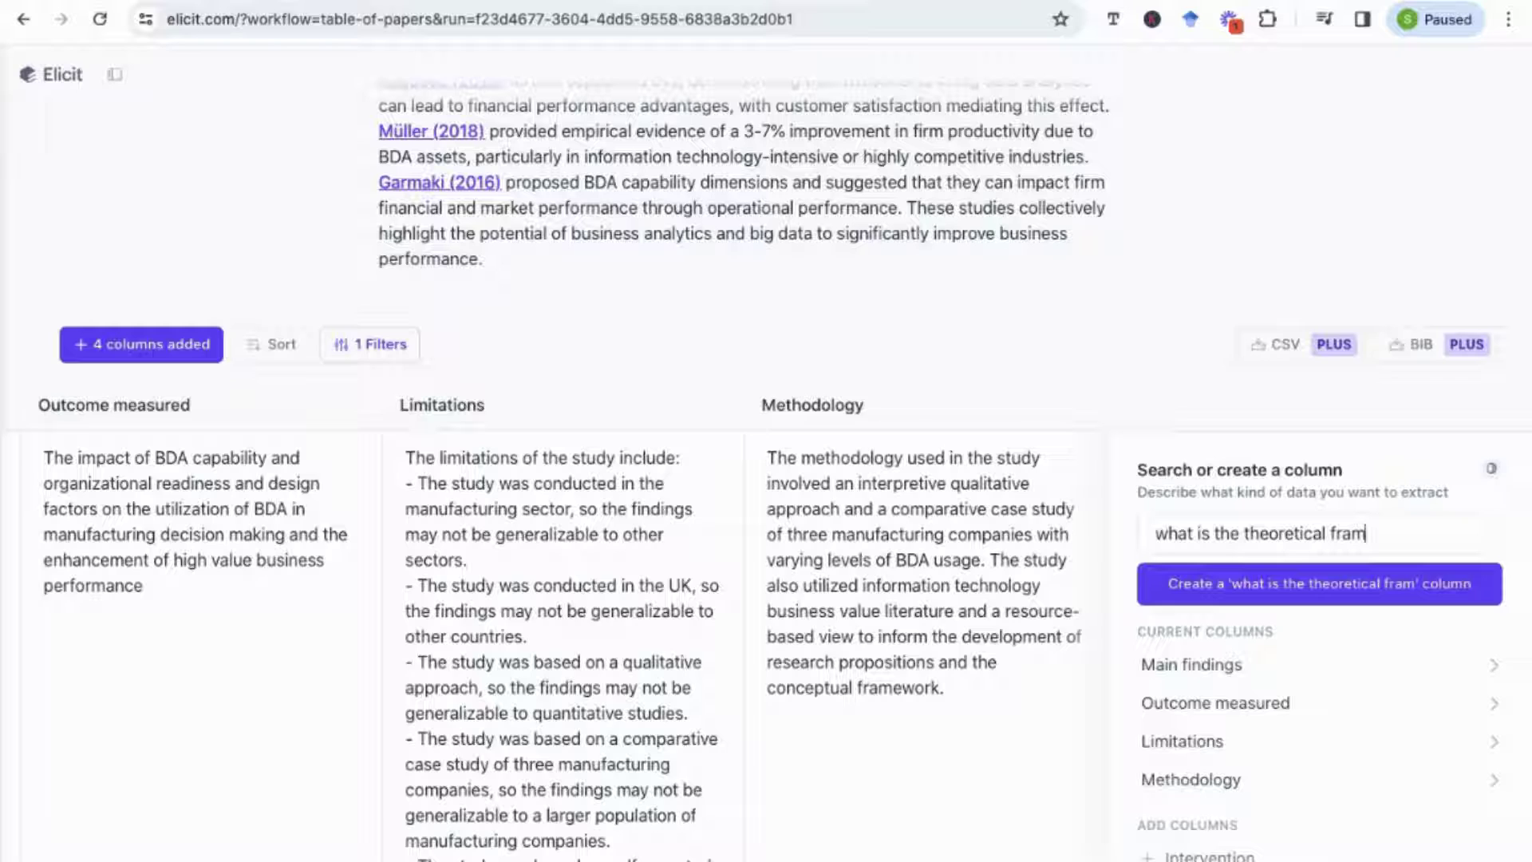
text(ework i)
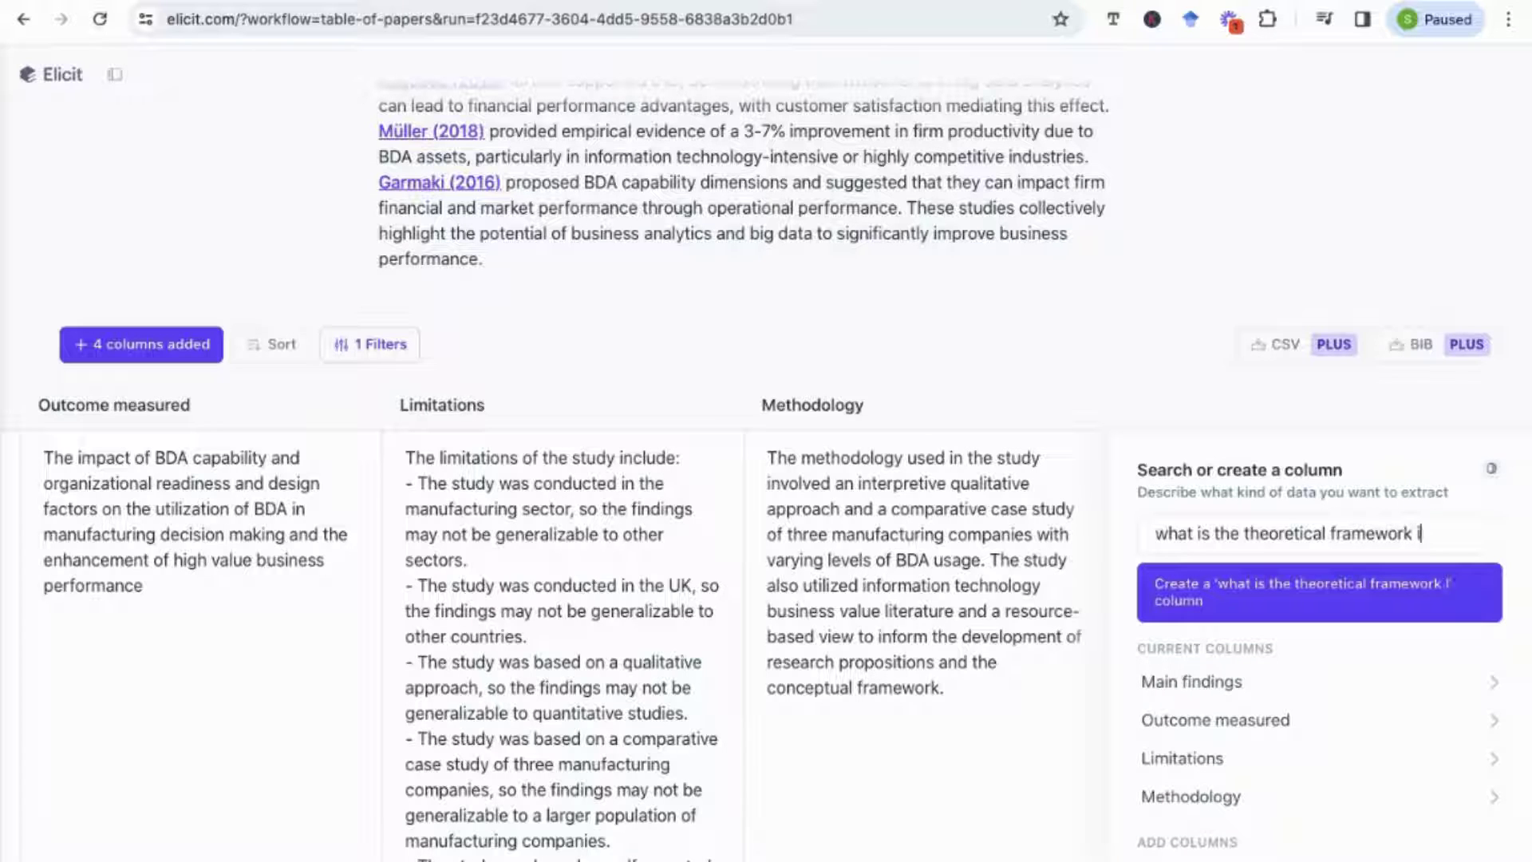
text(n the paper)
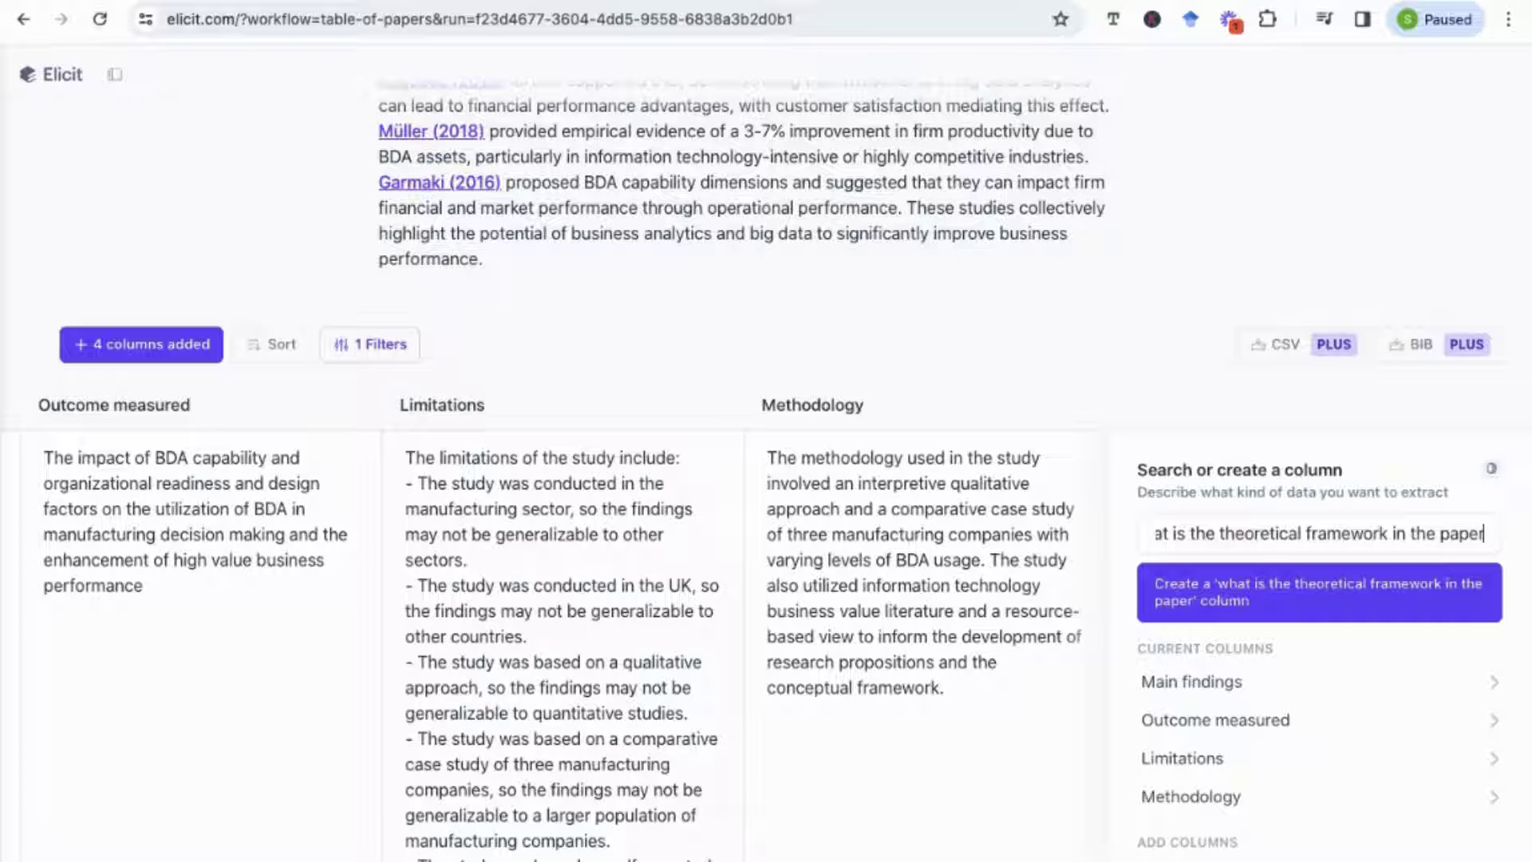
text(?)
scroll(1344, 619, down, 5)
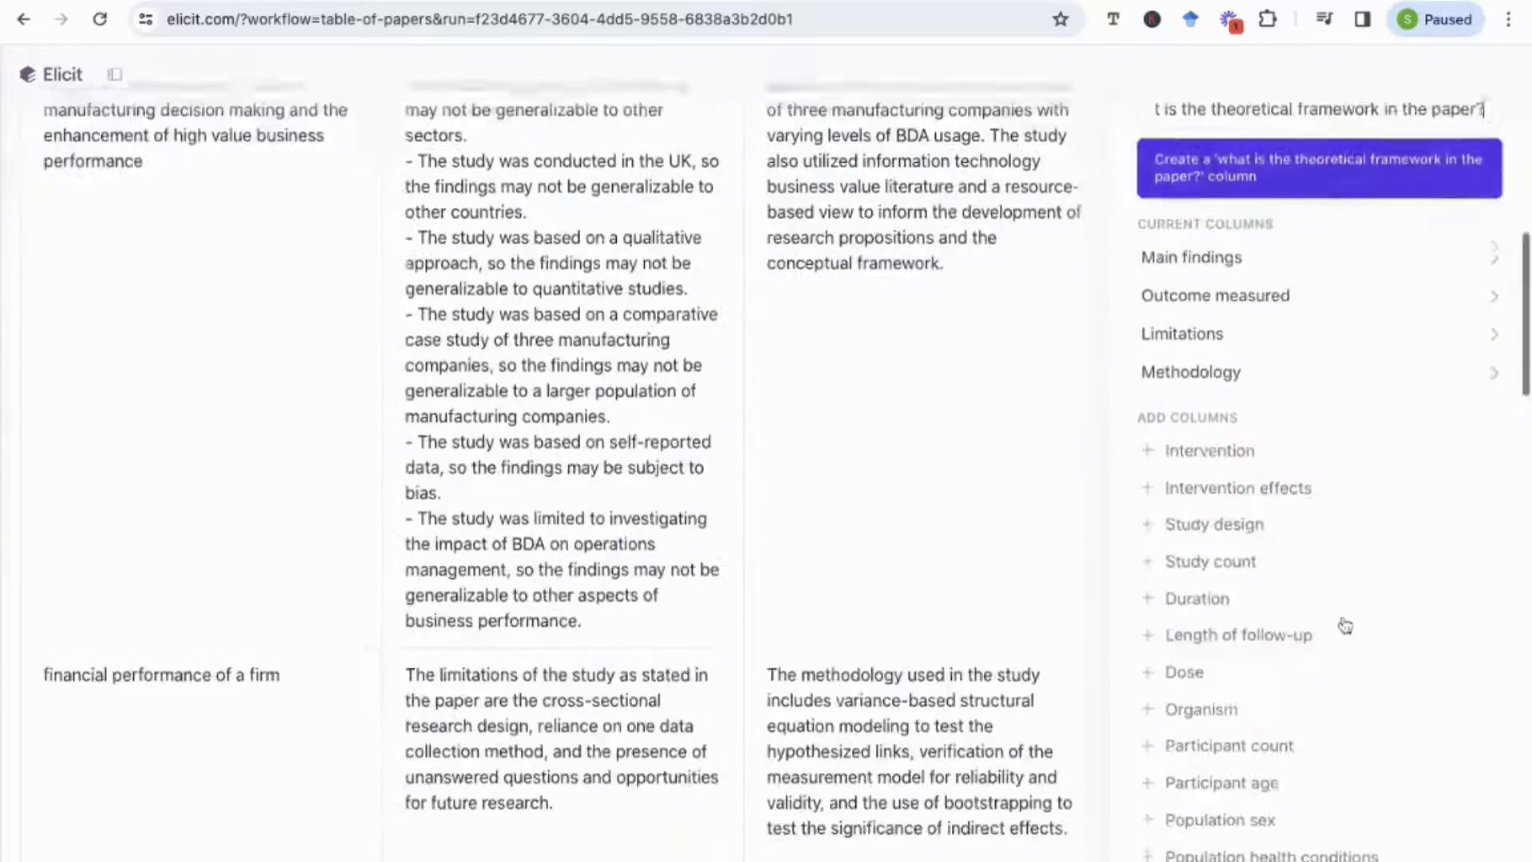
scroll(1345, 626, down, 10)
scroll(1345, 627, up, 10)
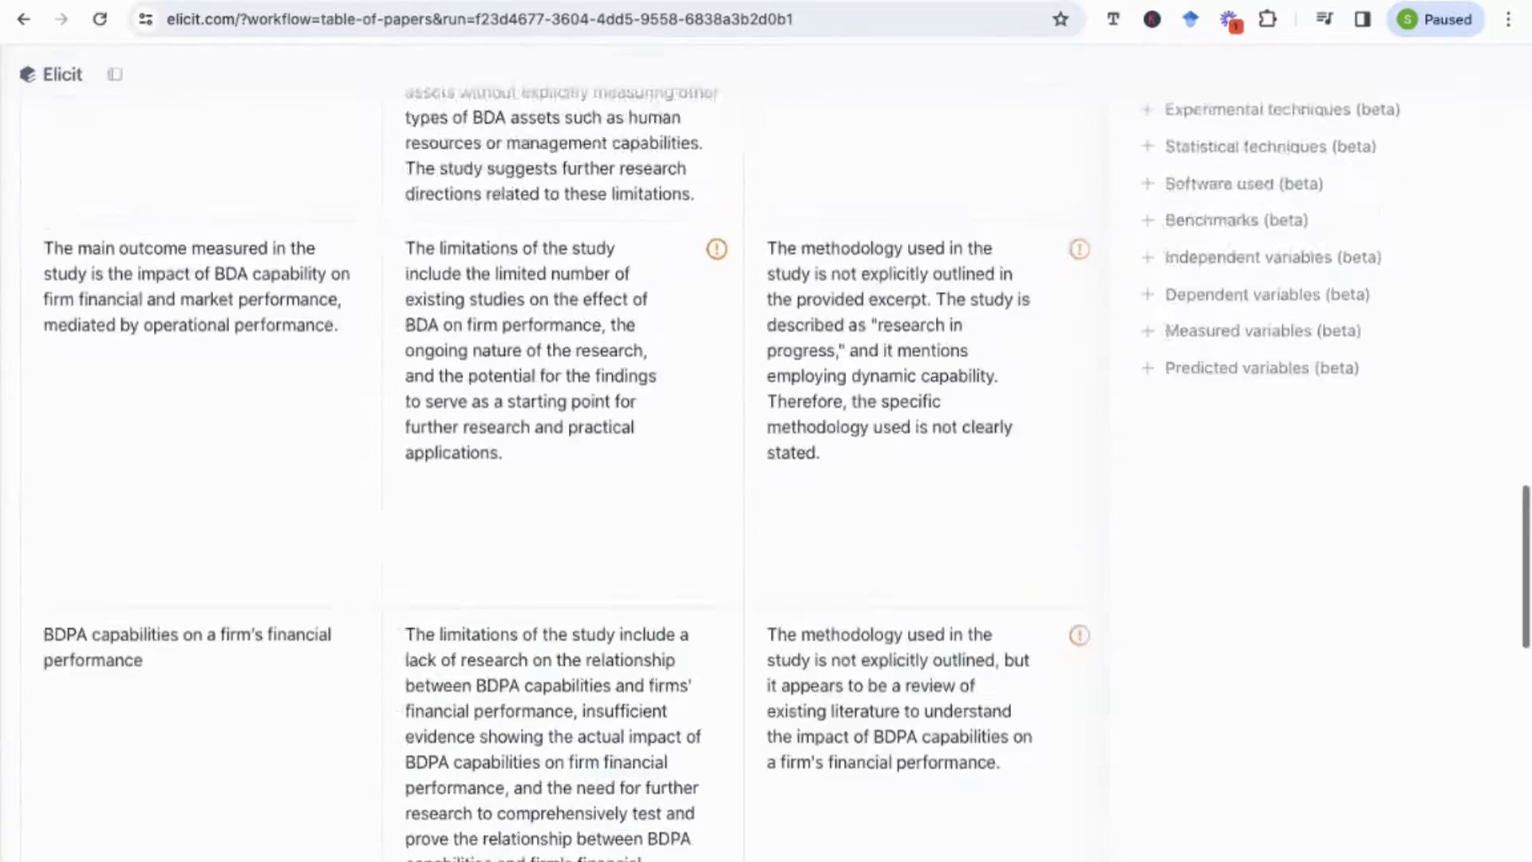
scroll(1298, 643, up, 3)
key(Return)
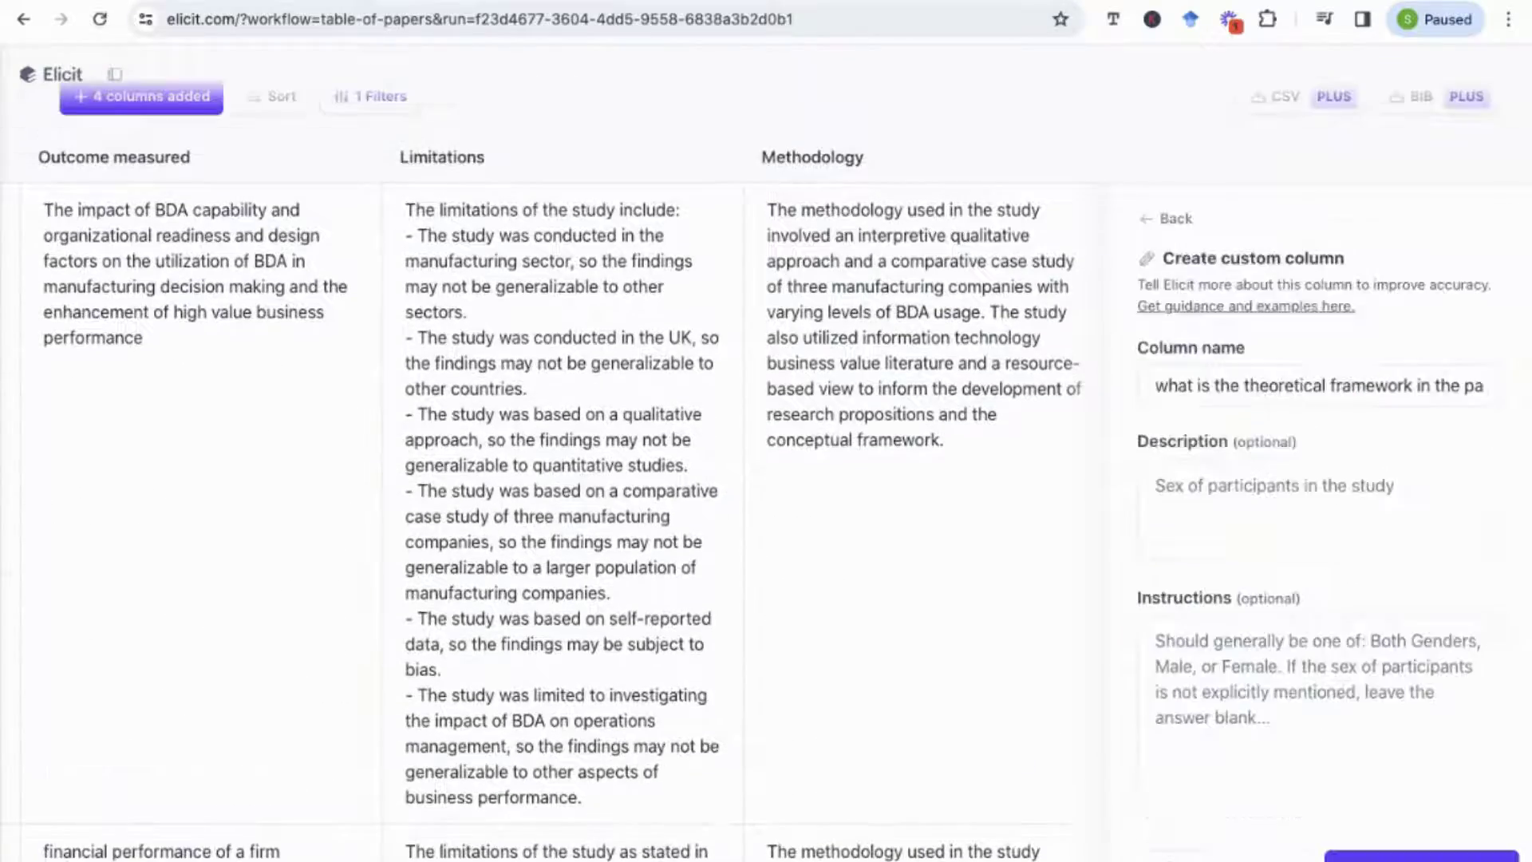
click(1392, 856)
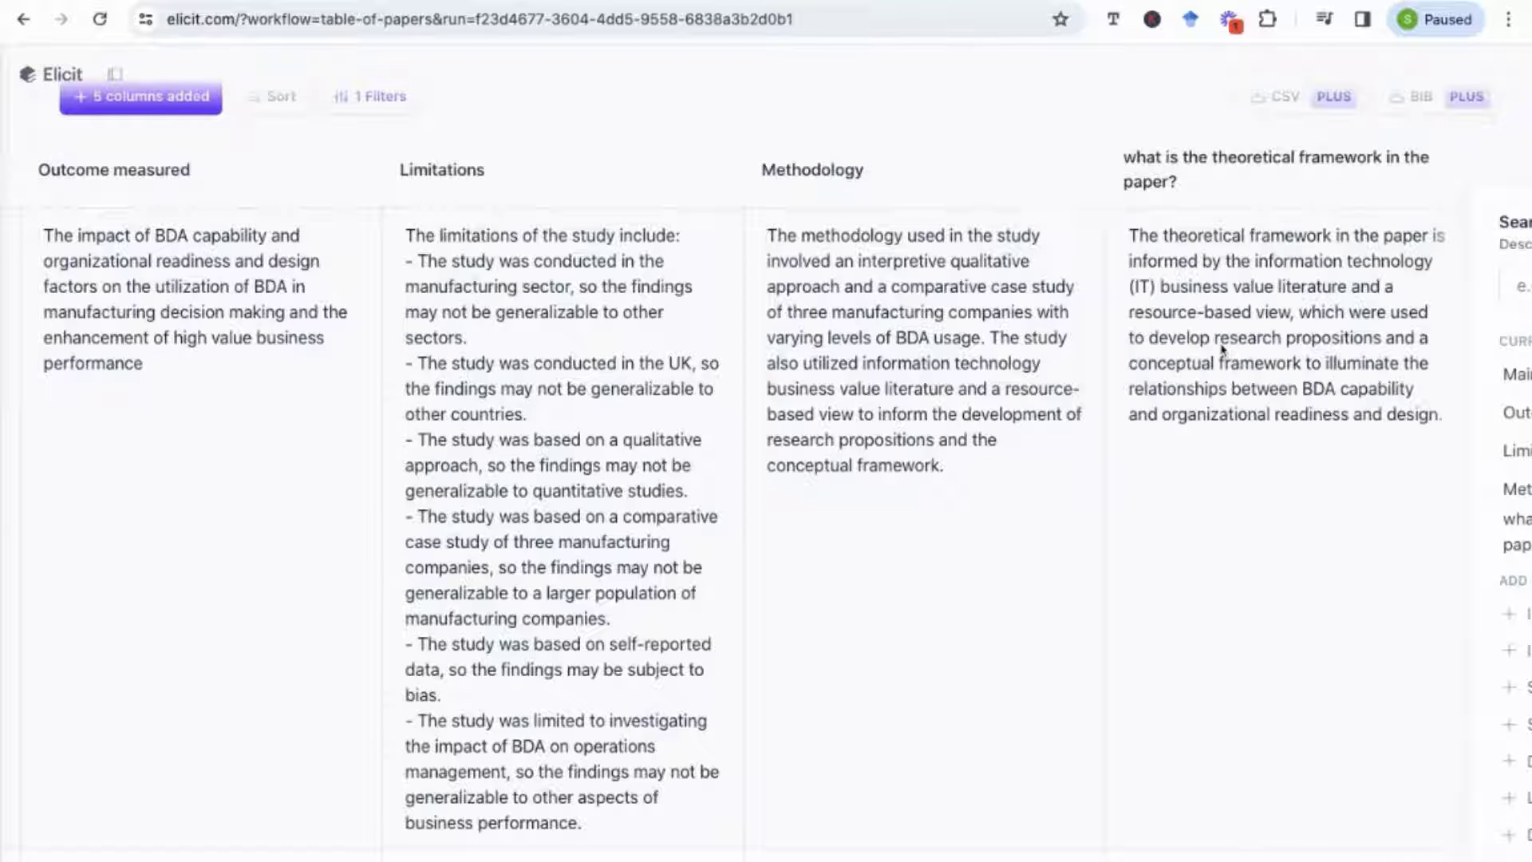
- Scroll down the results table, reading each paper's theoretical framework entry, such as BDAC-driven agility, as rows load
scroll(1220, 349, down, 1)
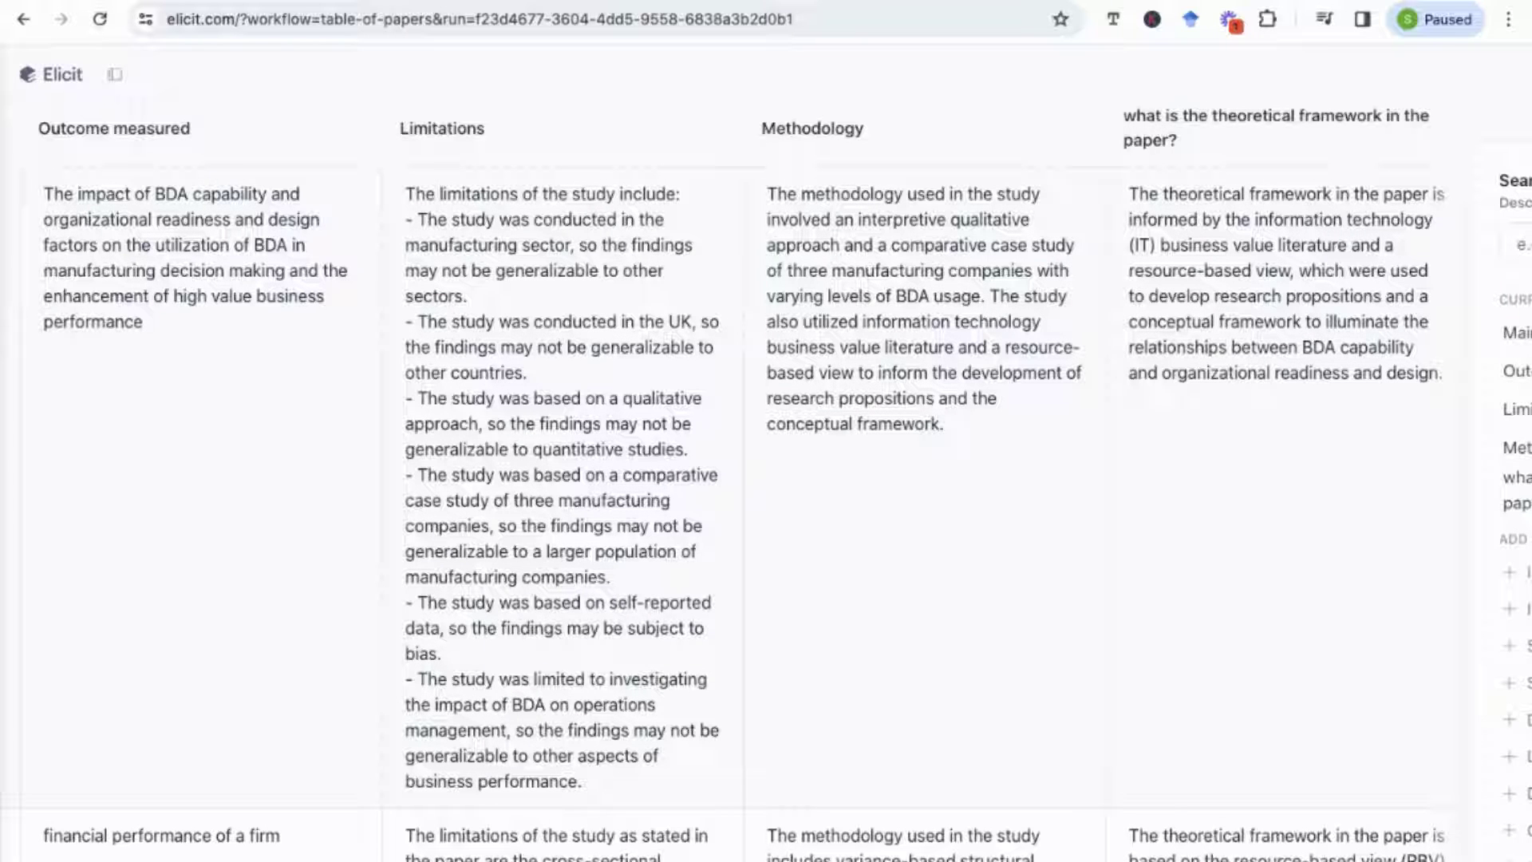
scroll(1305, 208, down, 2)
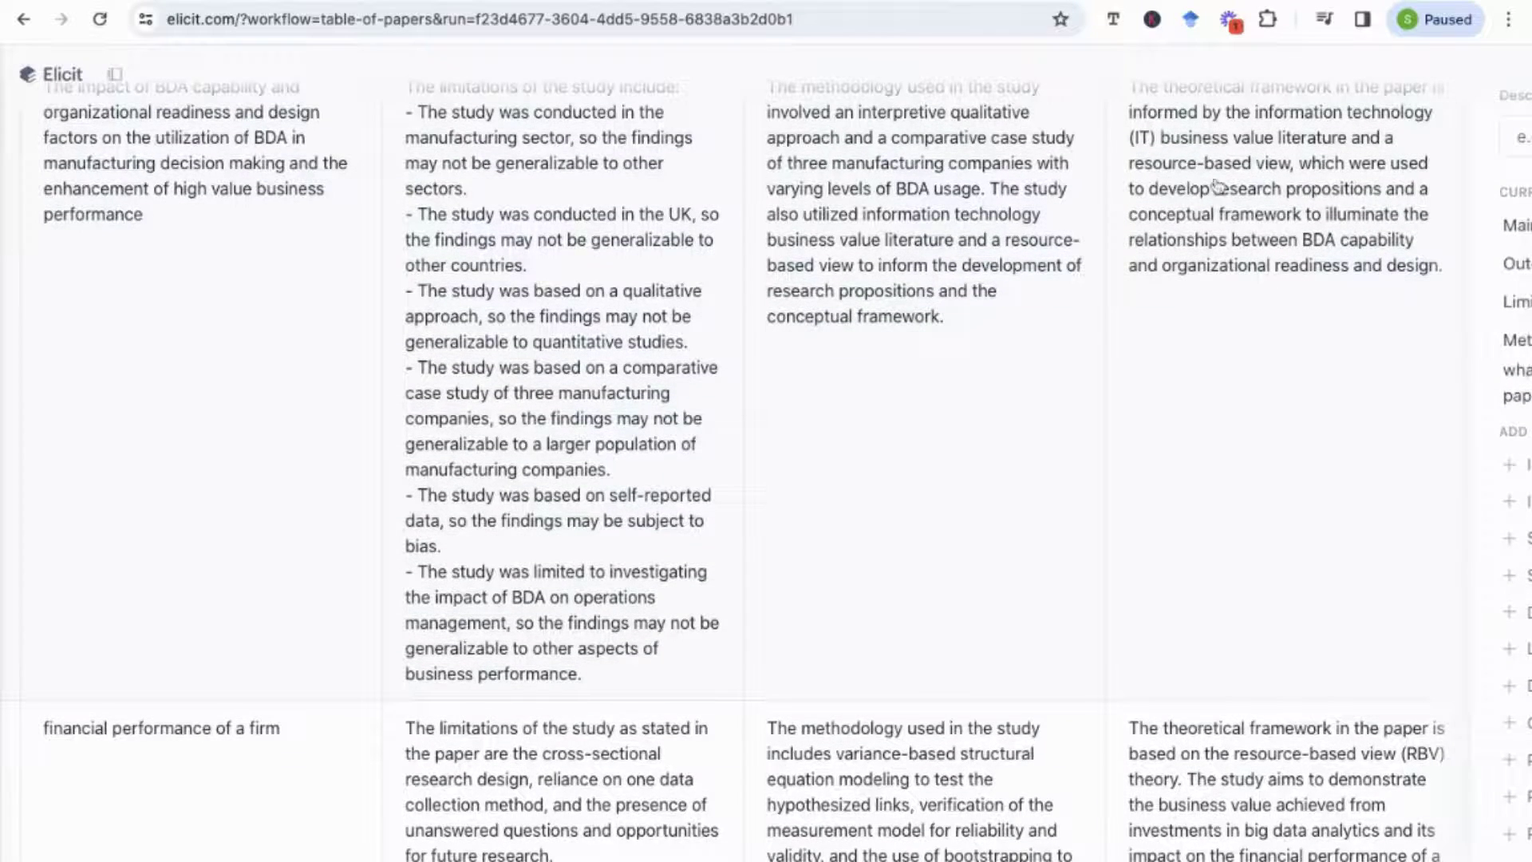
scroll(1247, 187, down, 2)
scroll(1247, 187, down, 3)
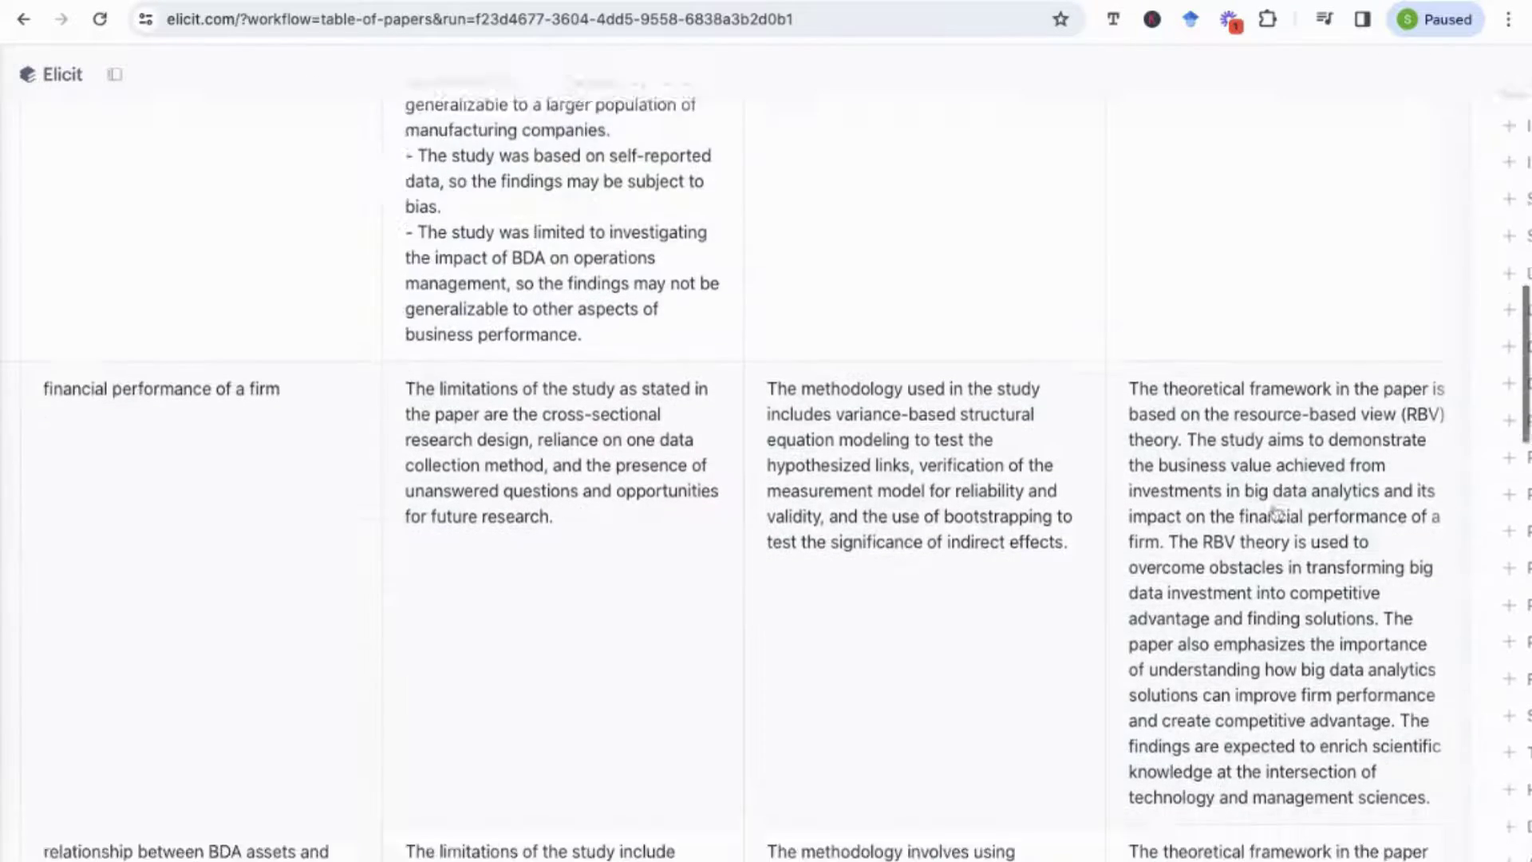
scroll(1329, 511, down, 4)
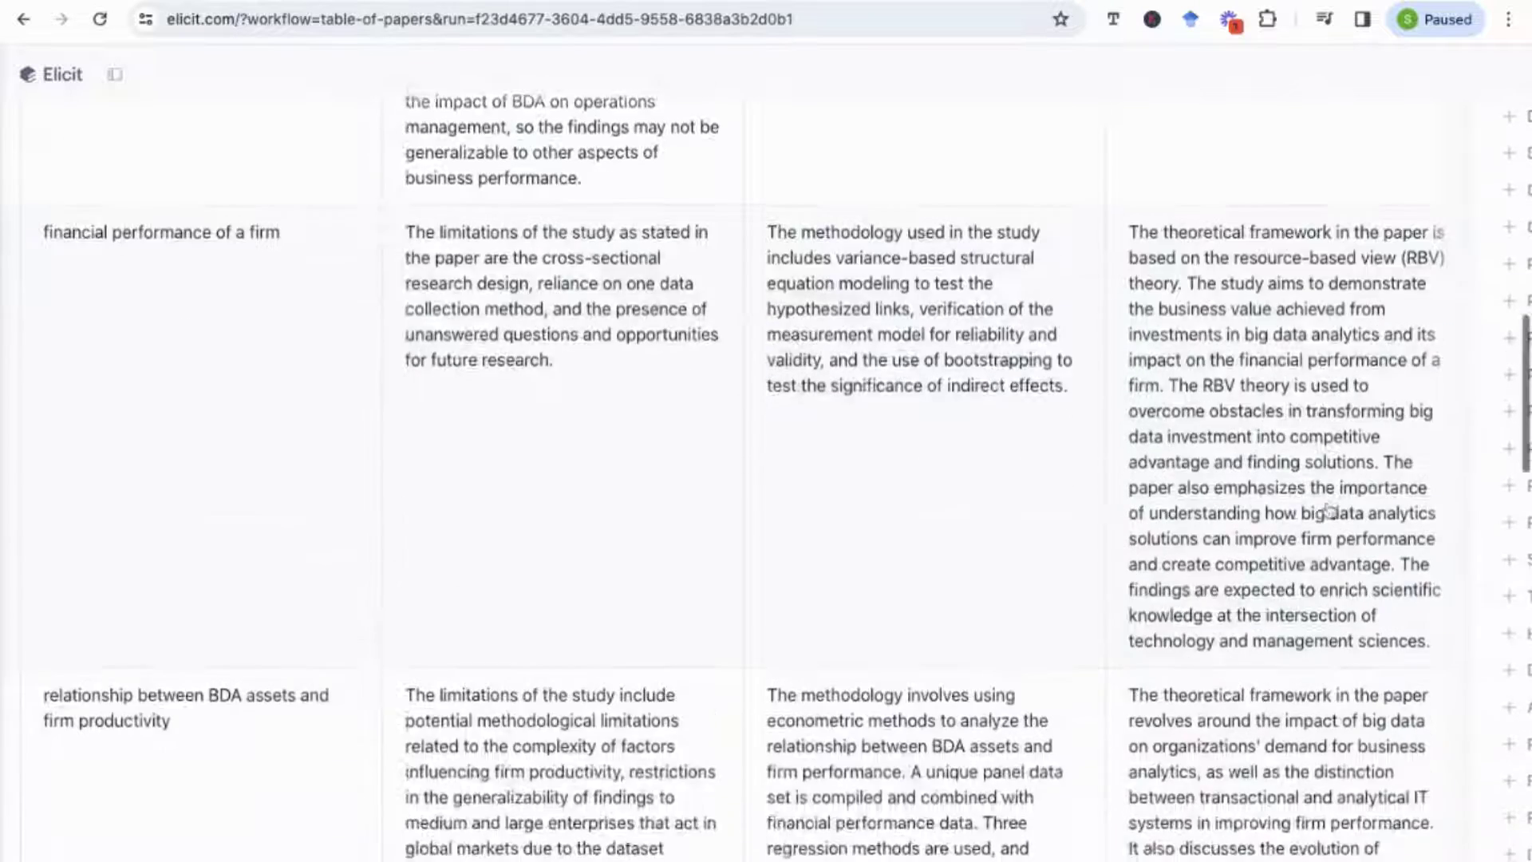
scroll(1328, 511, down, 3)
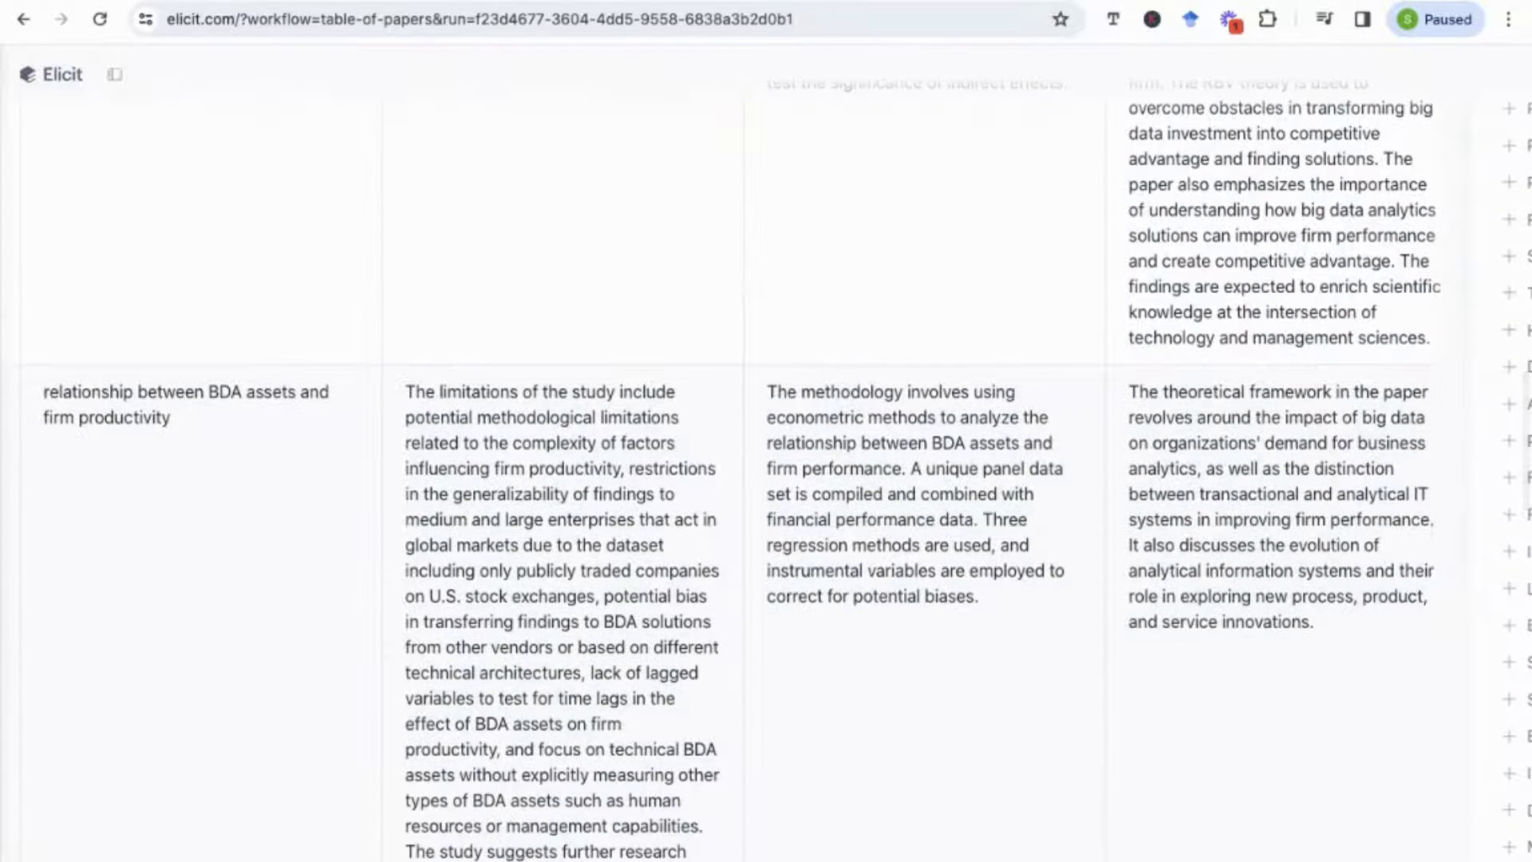
scroll(1308, 291, down, 1)
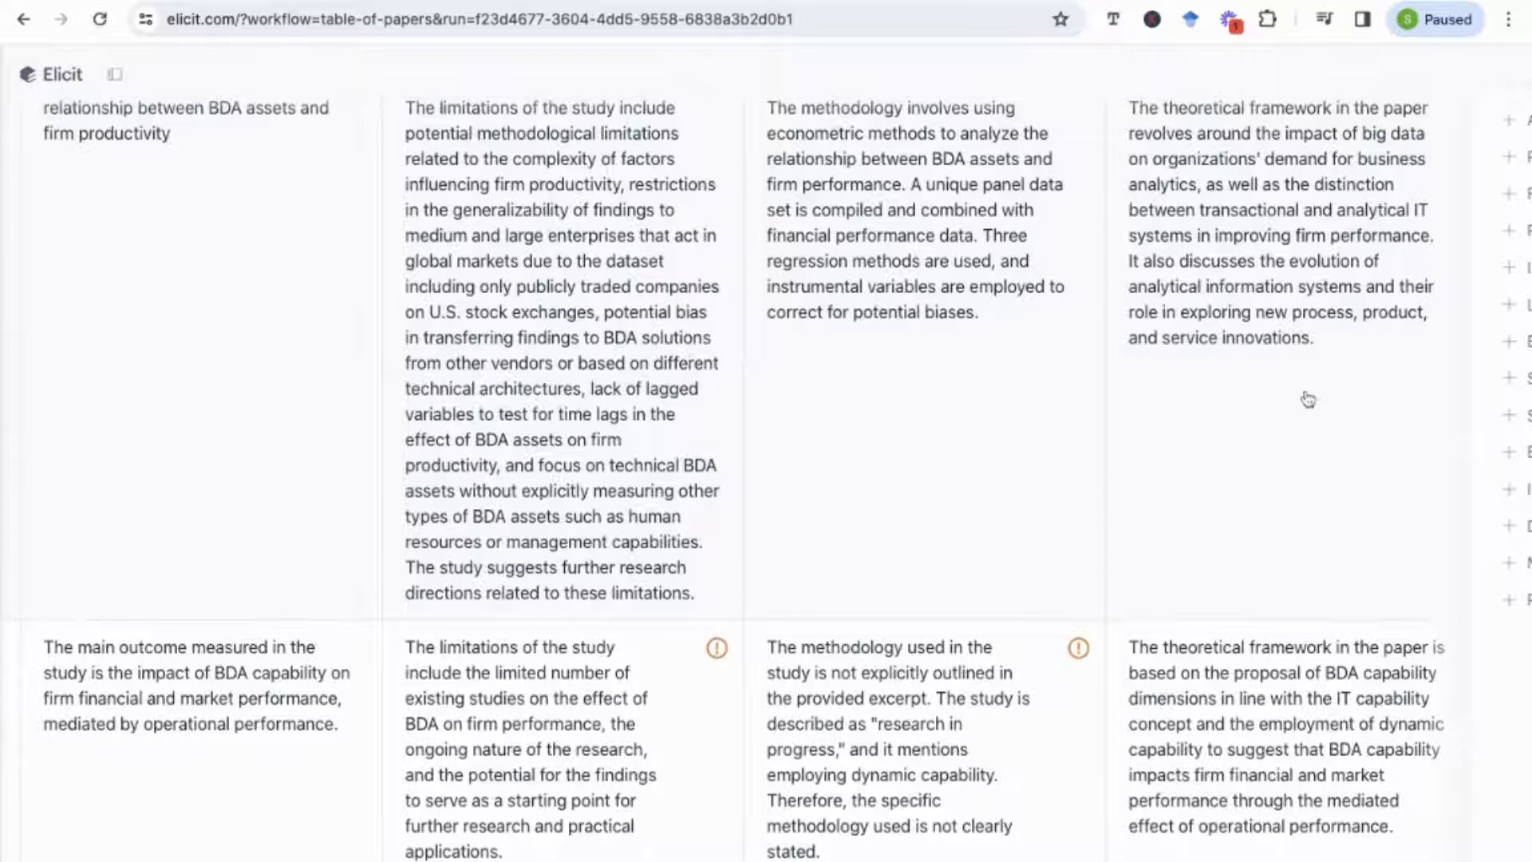
scroll(1306, 397, down, 1)
scroll(787, 447, down, 3)
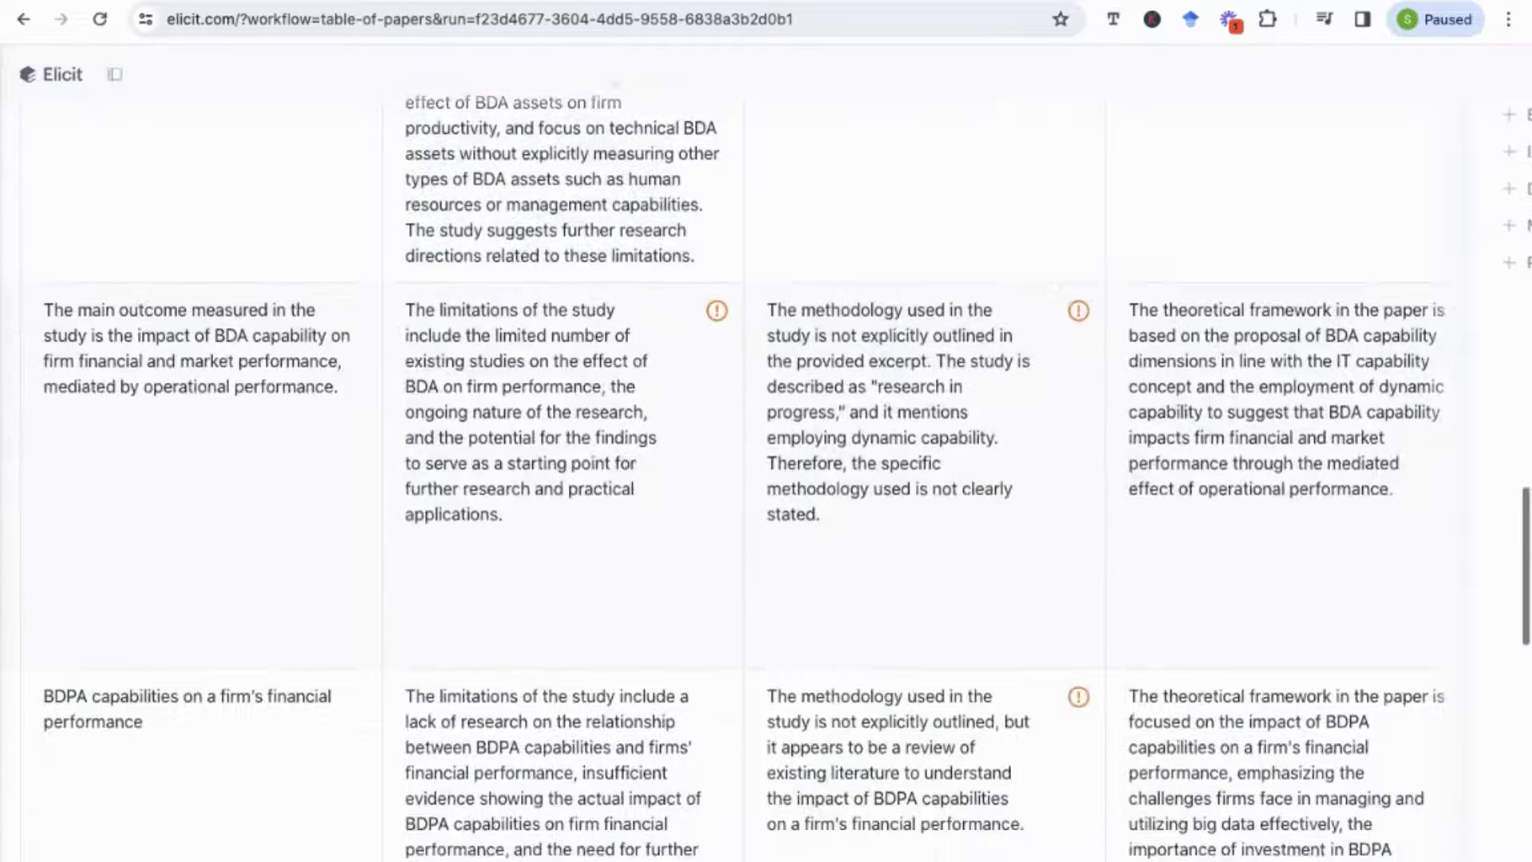
scroll(766, 471, down, 1)
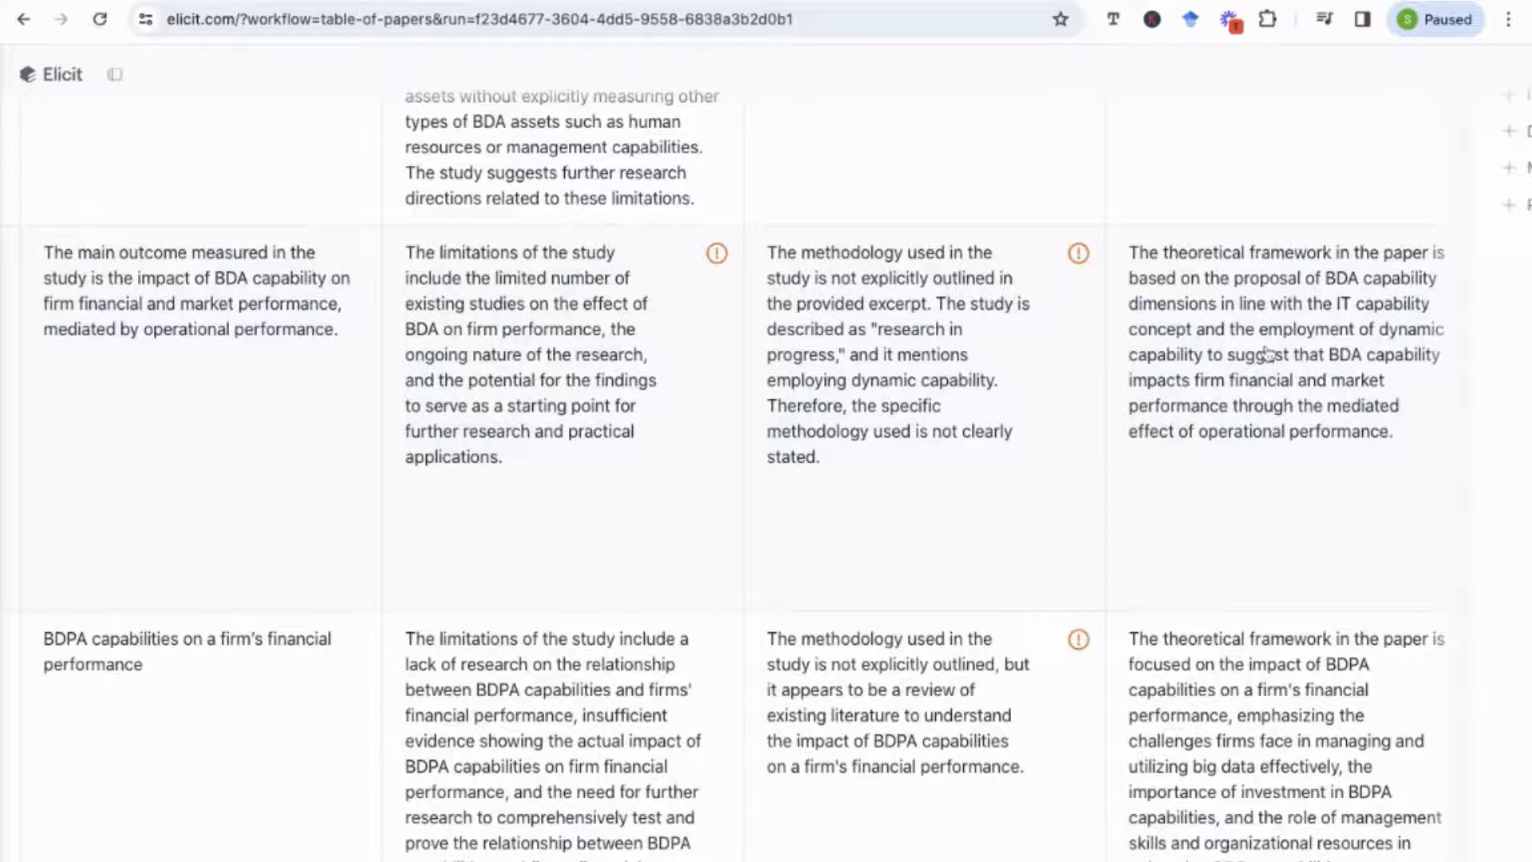
scroll(1268, 351, down, 2)
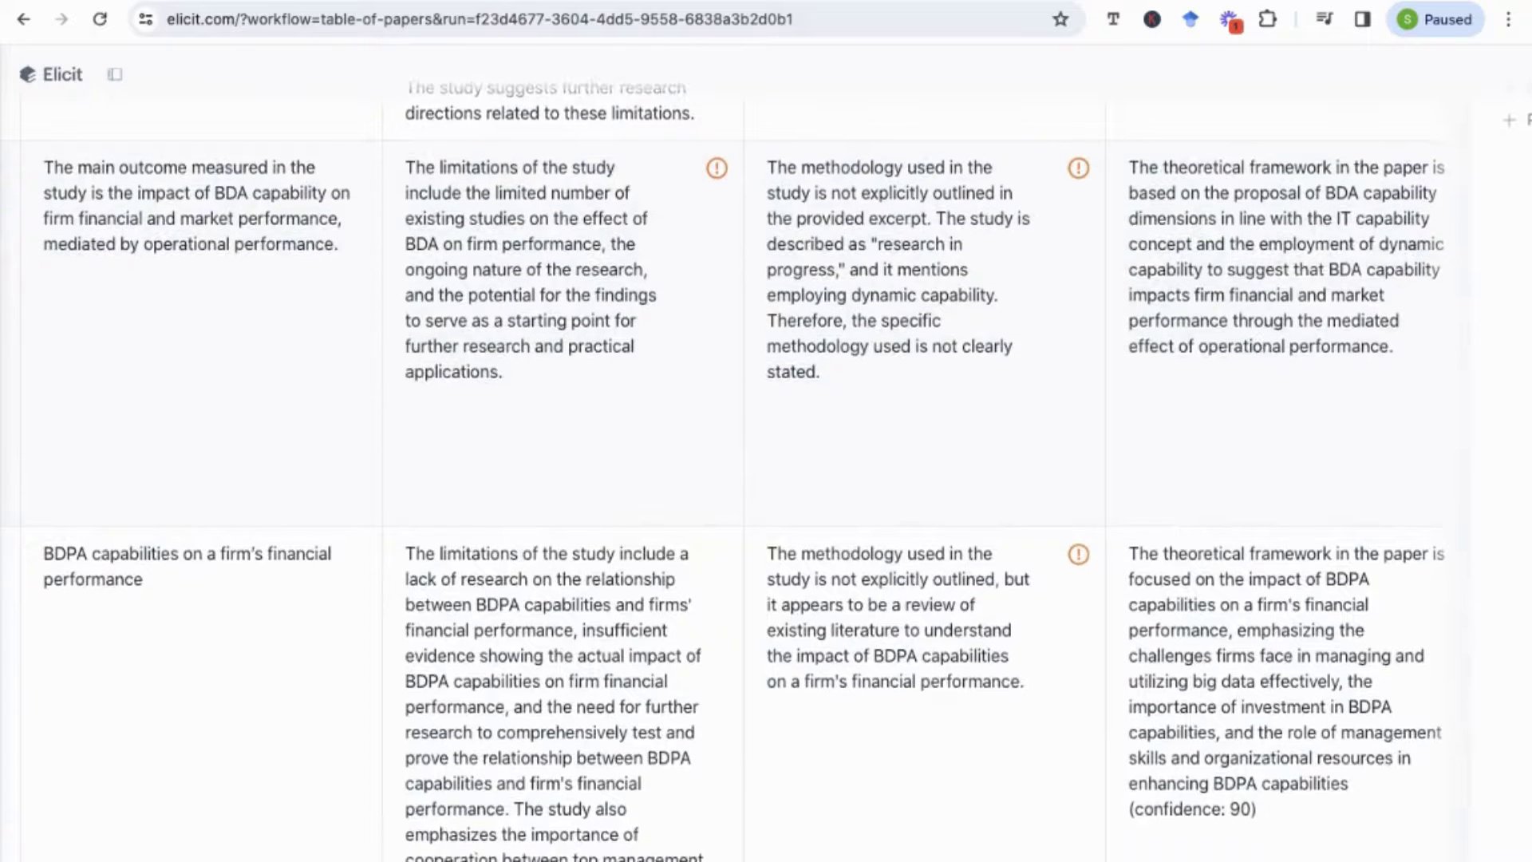
scroll(1268, 351, down, 1)
scroll(1244, 171, down, 2)
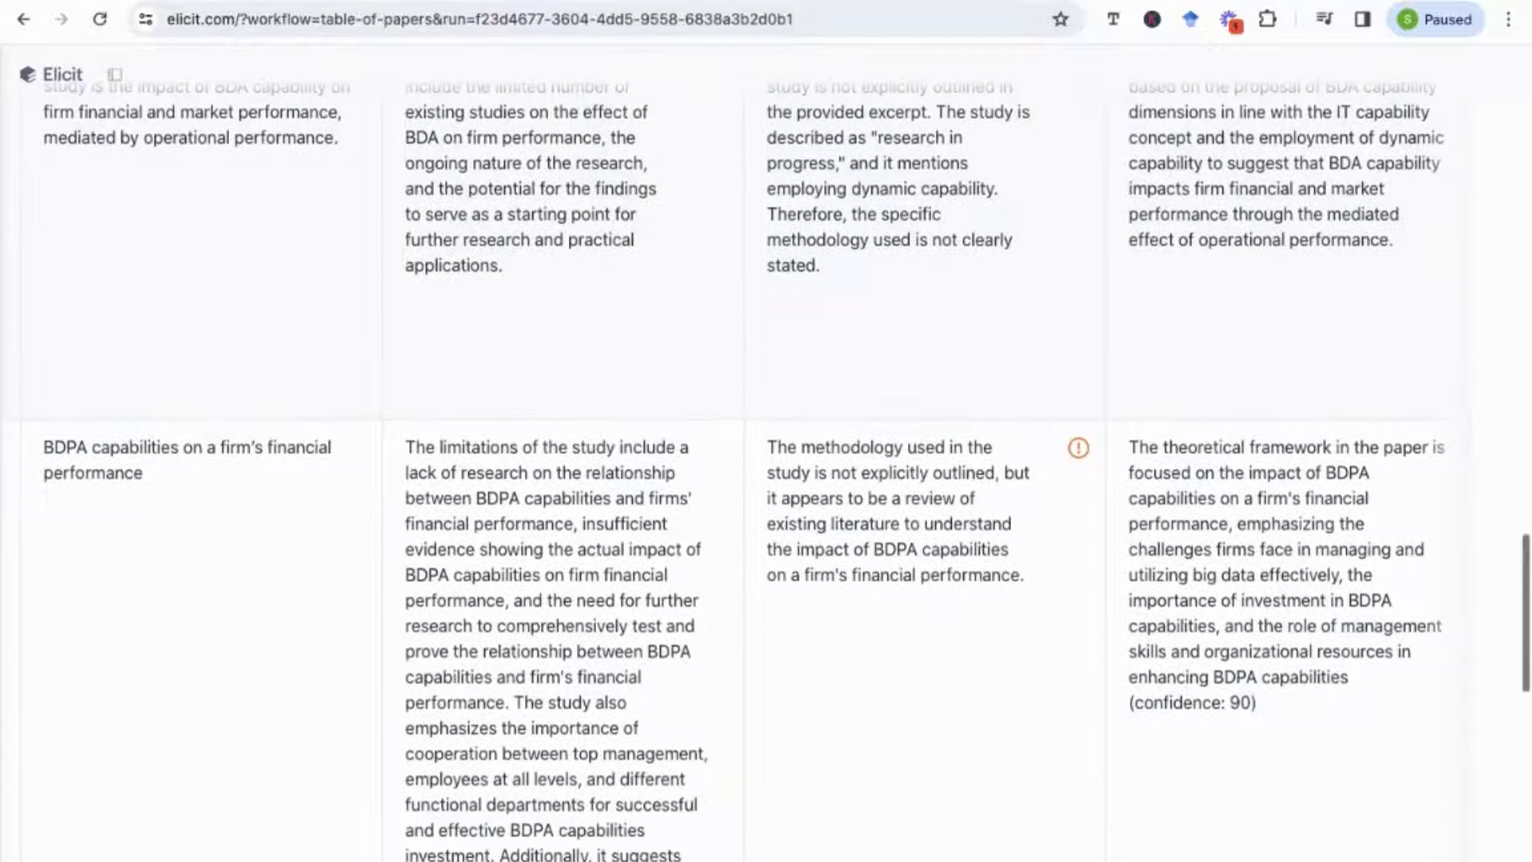
scroll(1222, 234, down, 4)
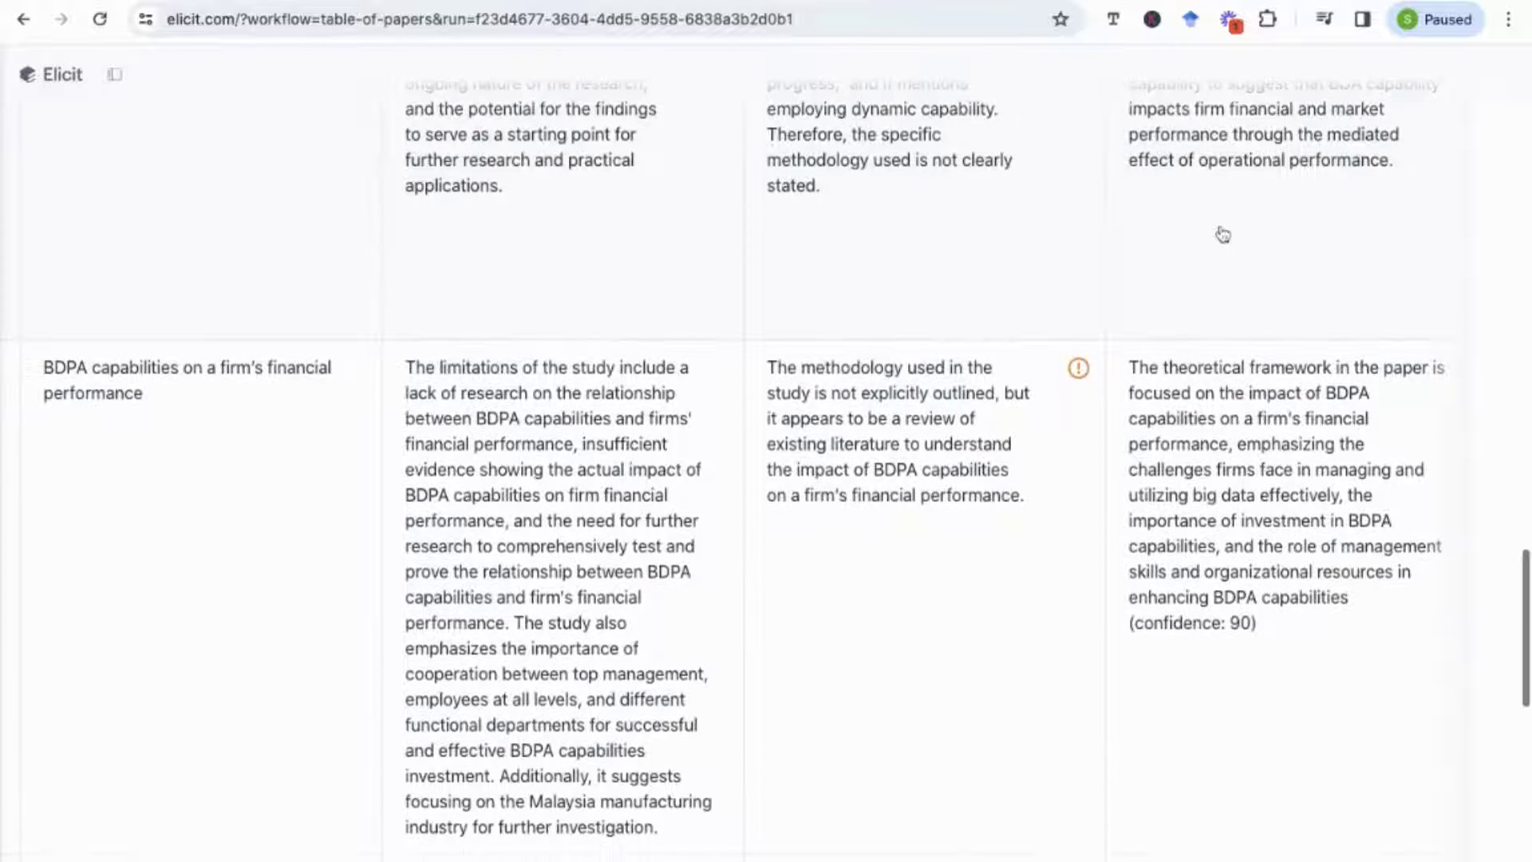
scroll(1222, 233, down, 2)
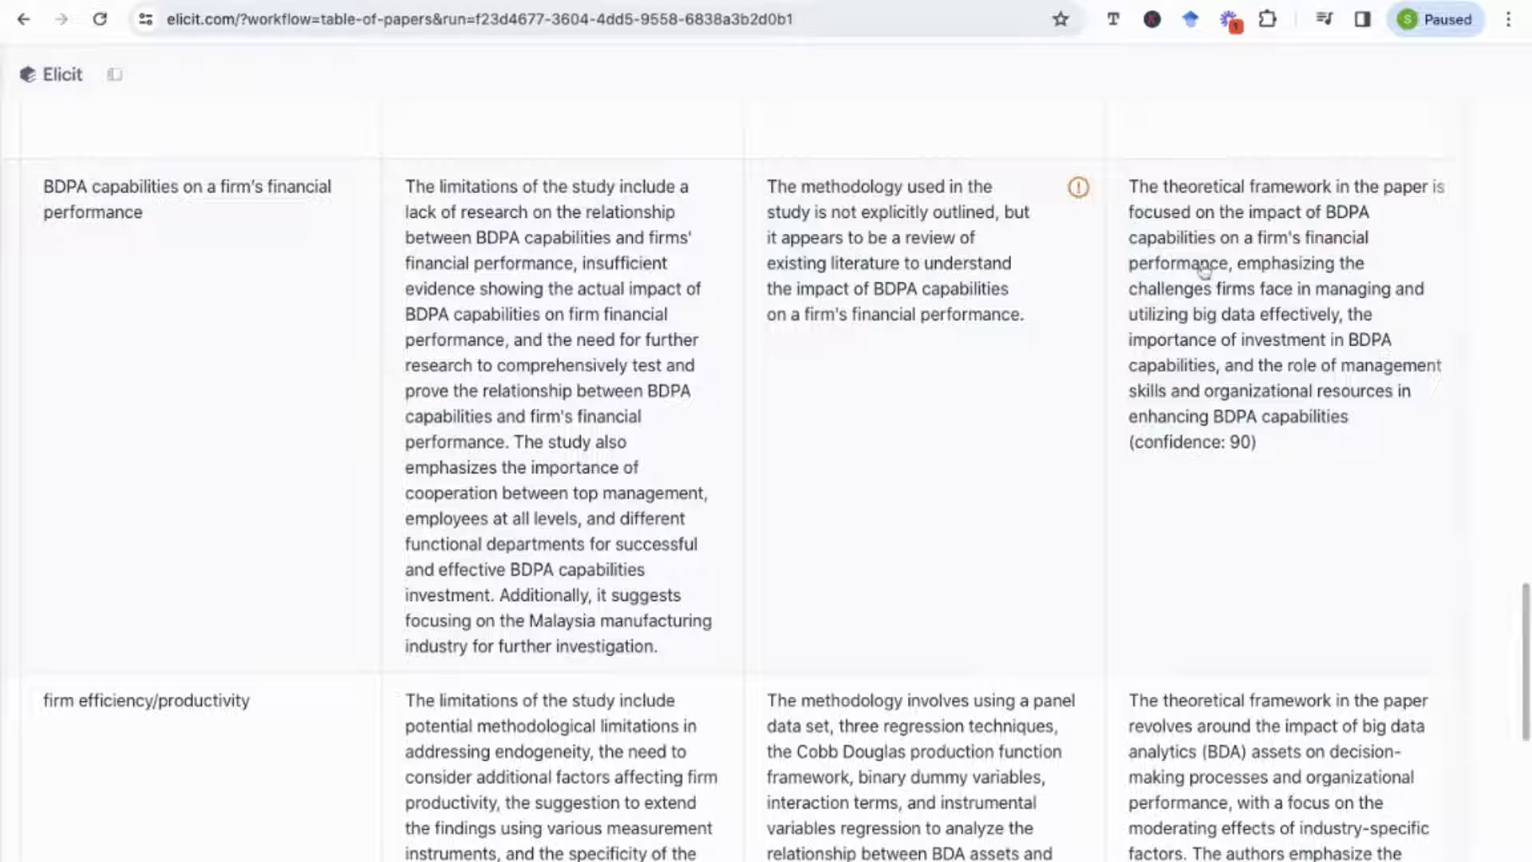
scroll(1212, 292, down, 1)
scroll(1212, 294, down, 1)
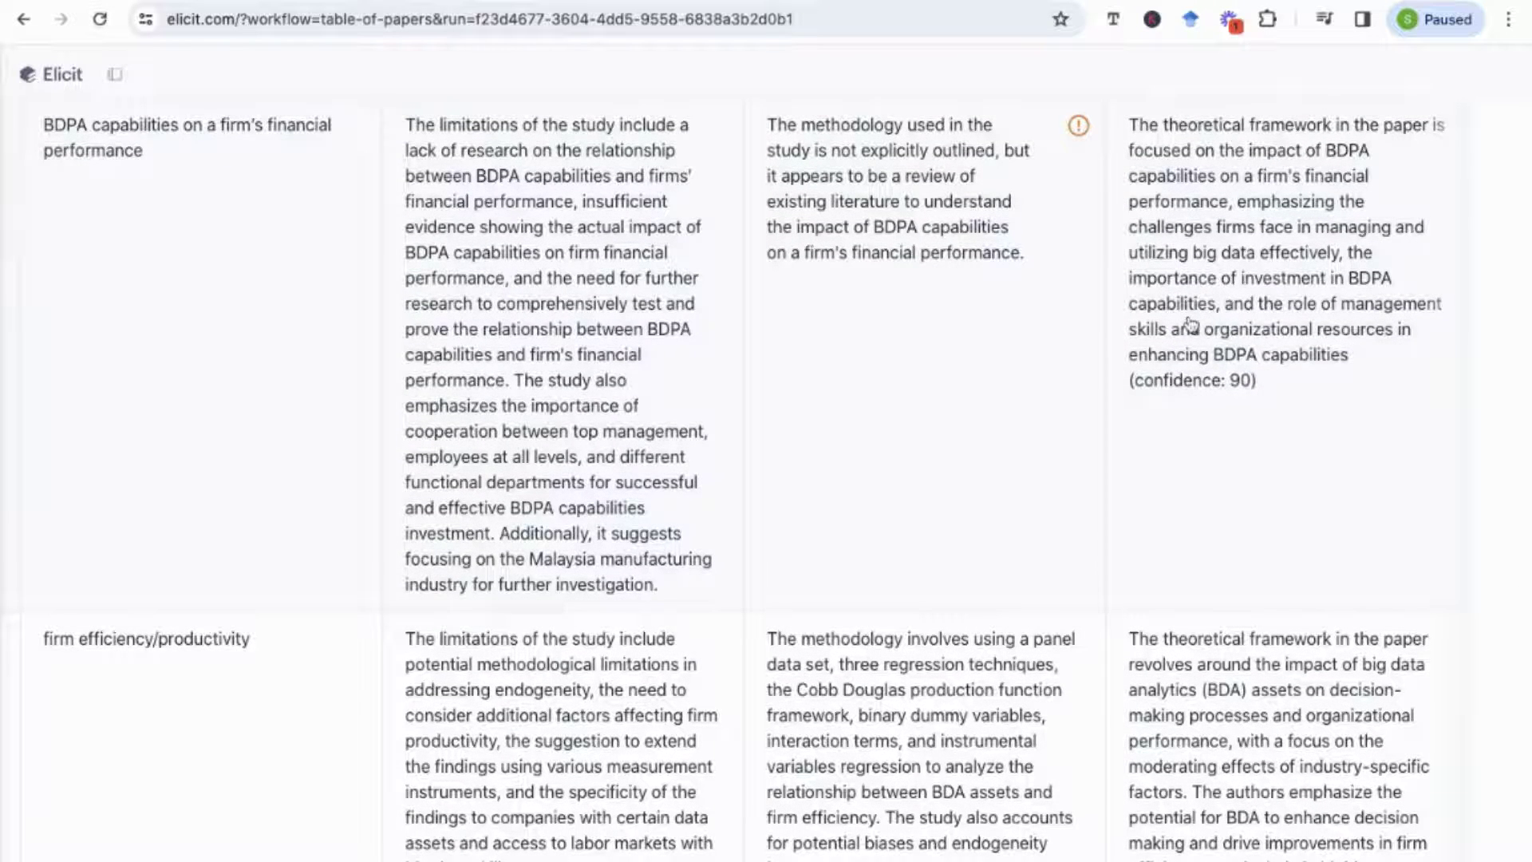
scroll(1188, 323, down, 8)
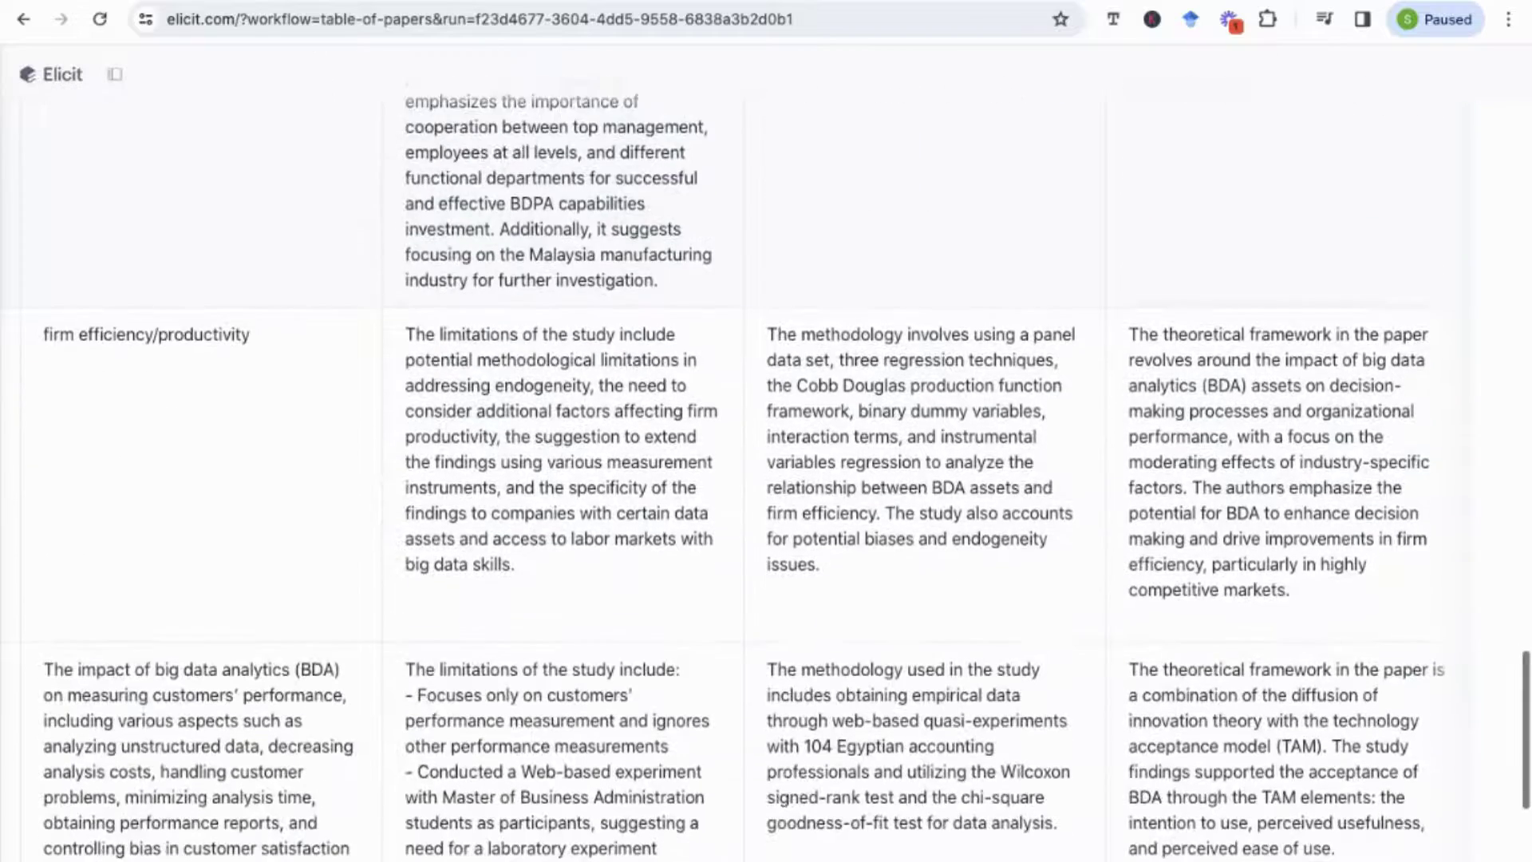
scroll(766, 471, down, 4)
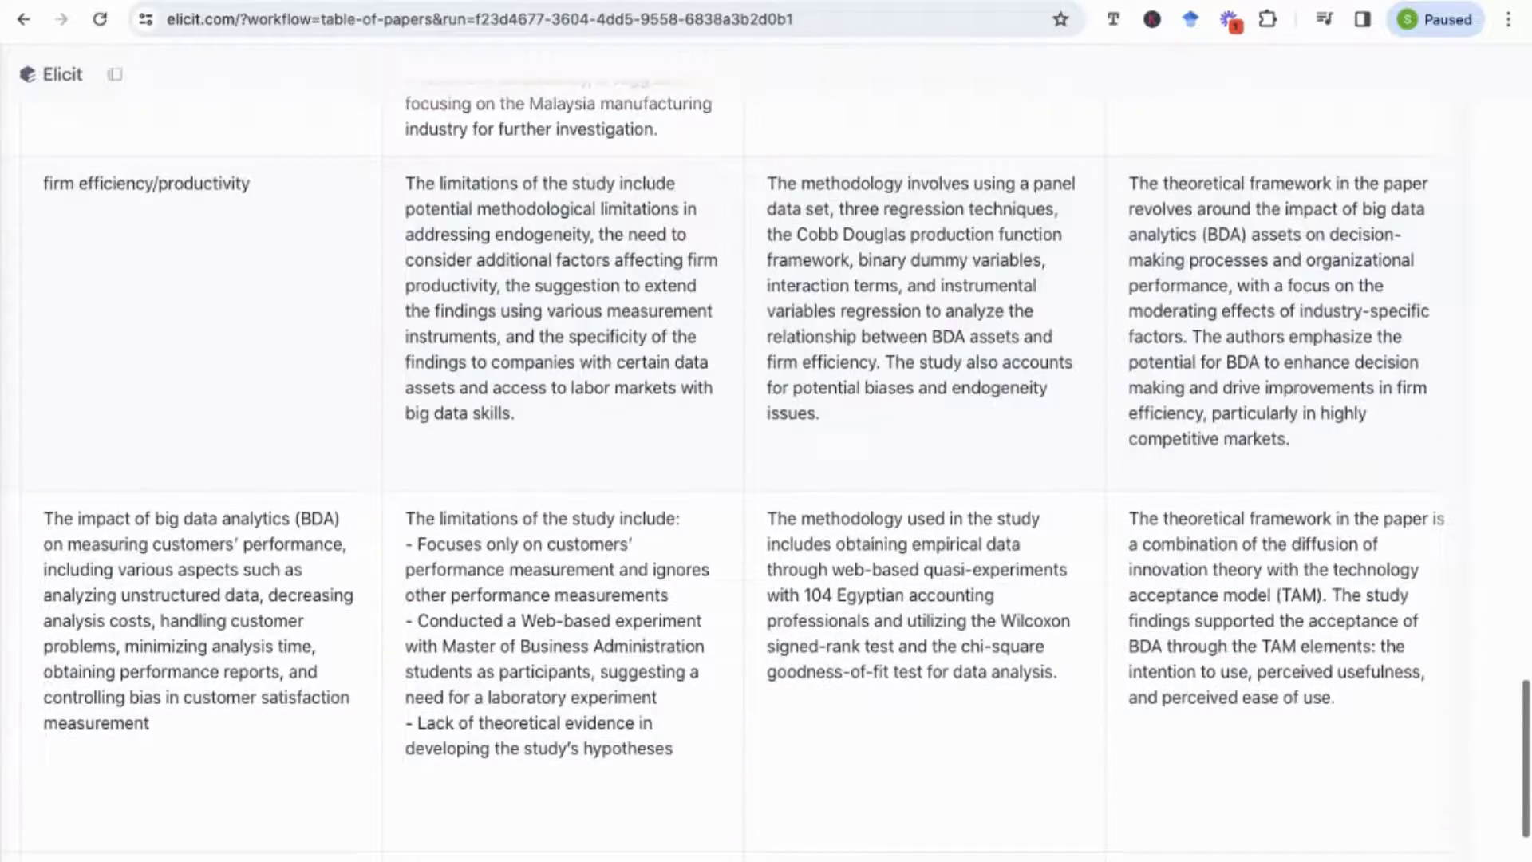
scroll(1221, 447, down, 3)
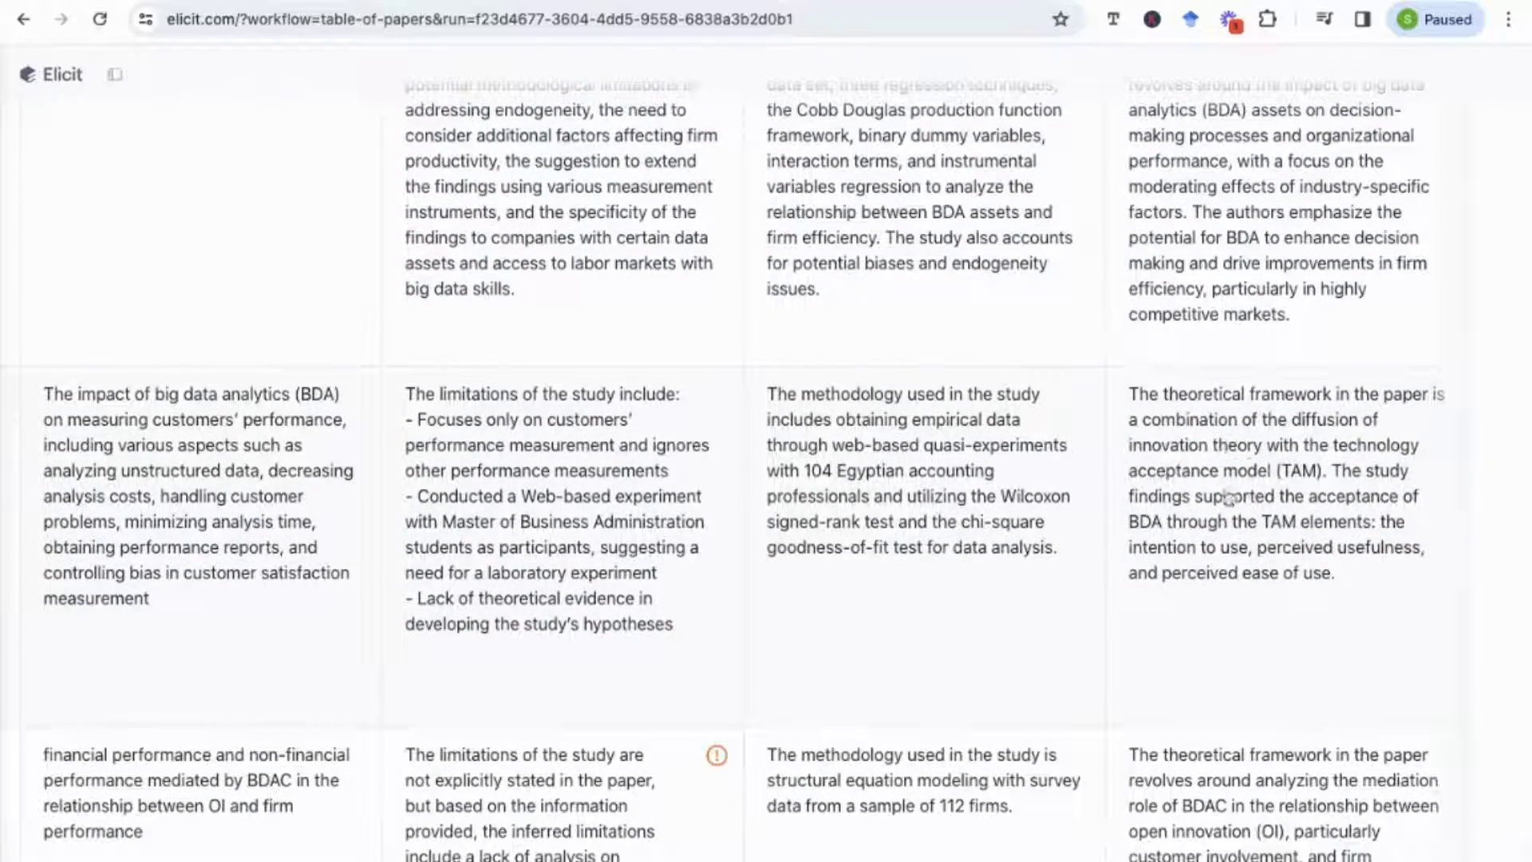
scroll(1260, 502, down, 5)
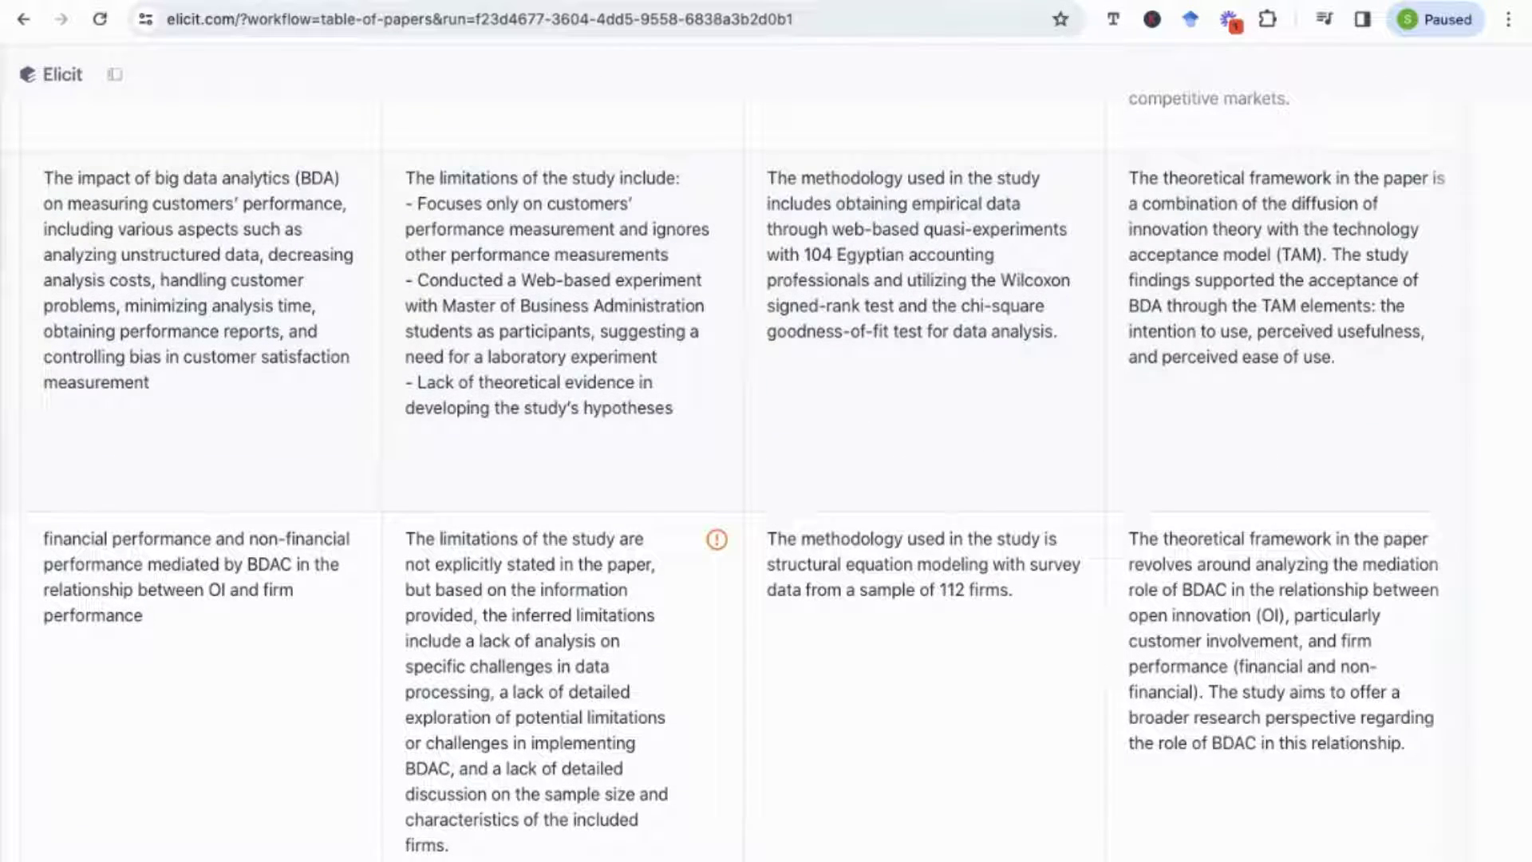
scroll(813, 822, down, 1)
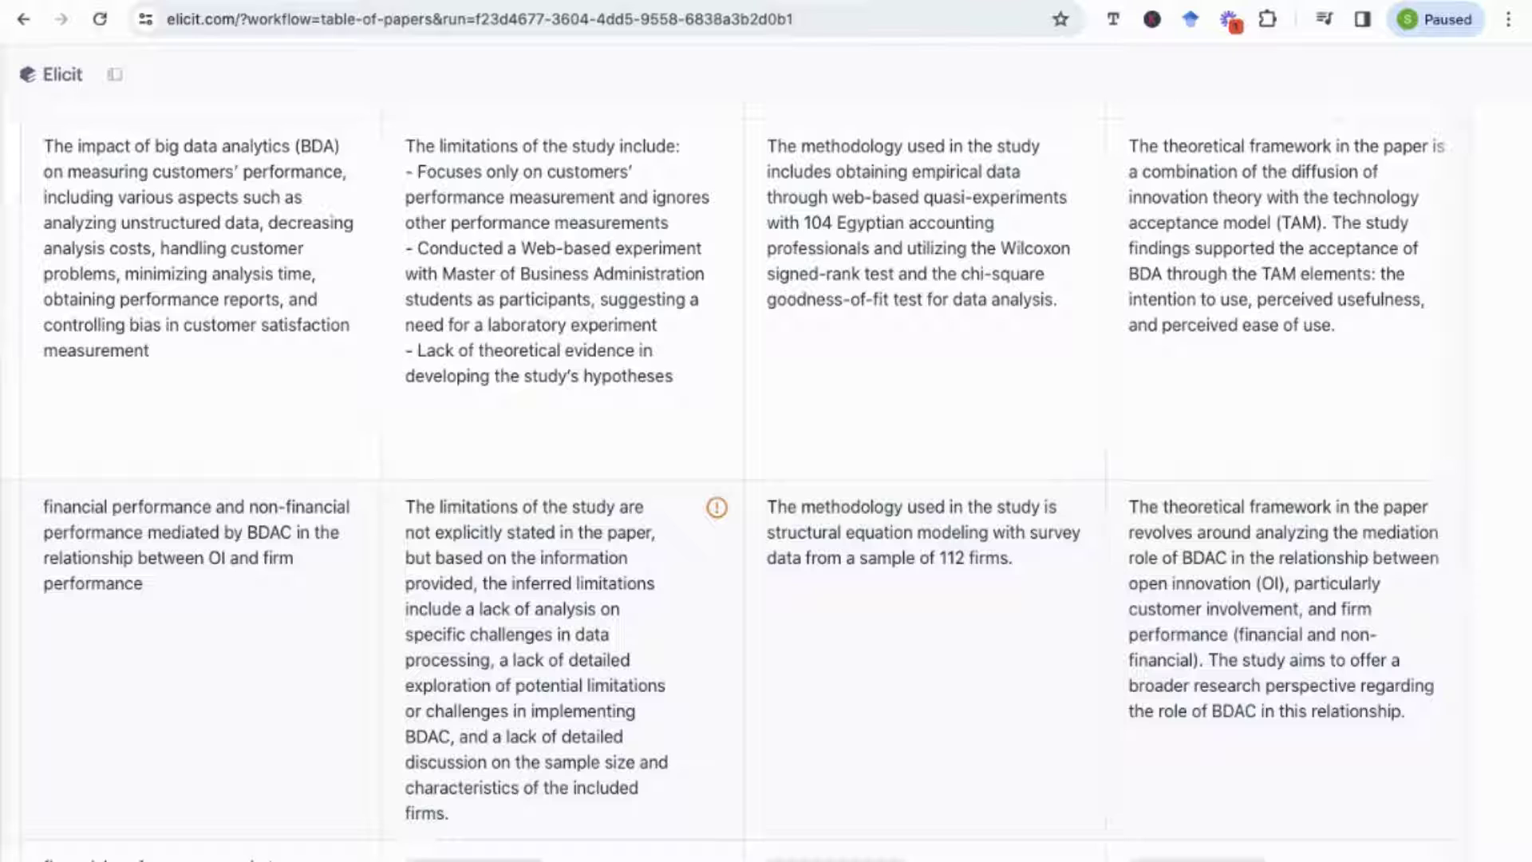
scroll(766, 470, down, 10)
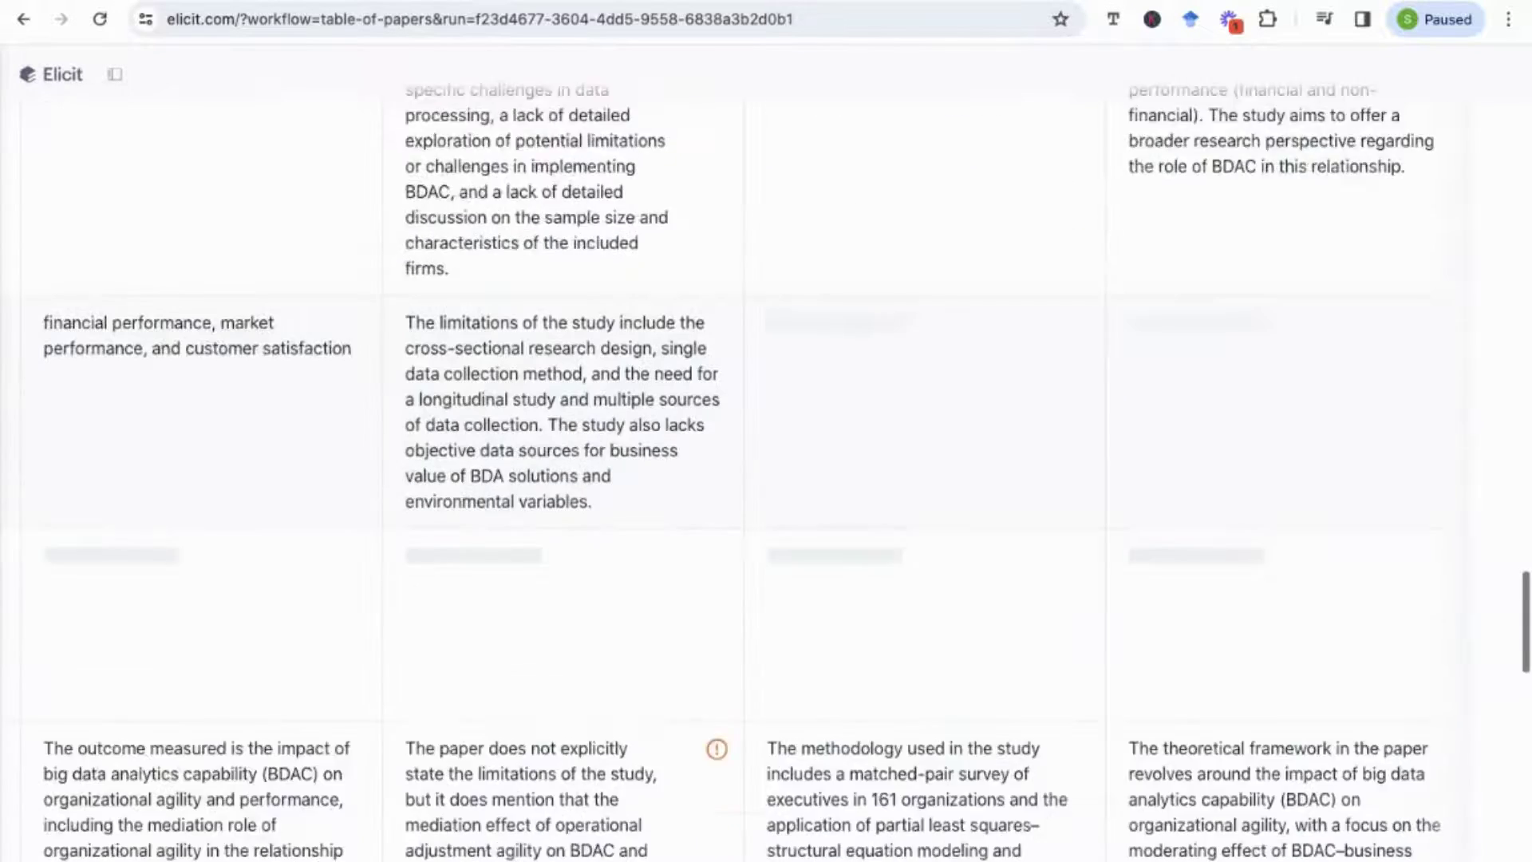
scroll(766, 471, down, 1)
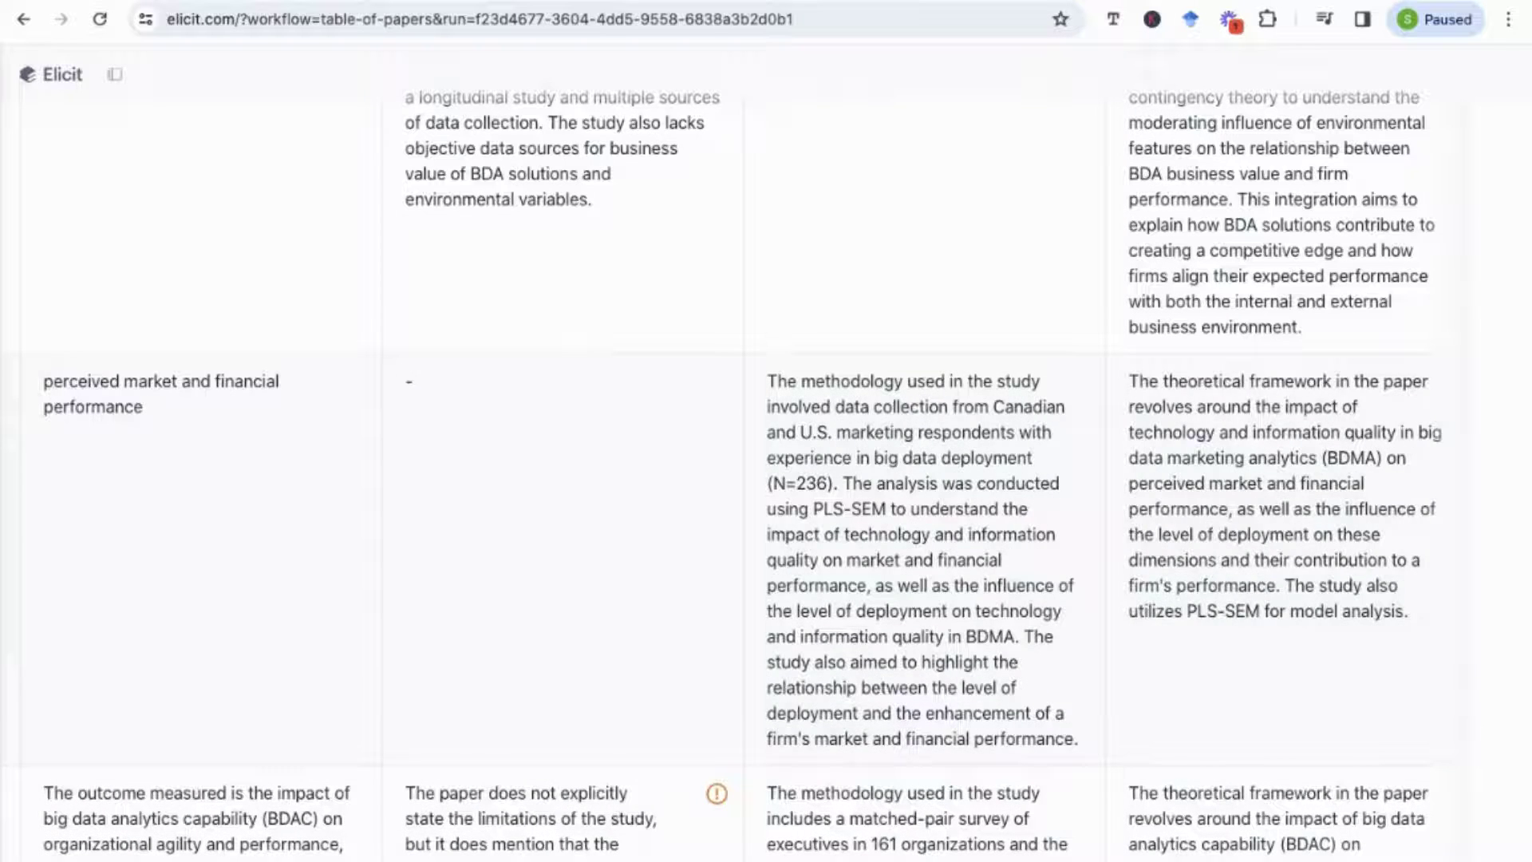
scroll(766, 471, down, 2)
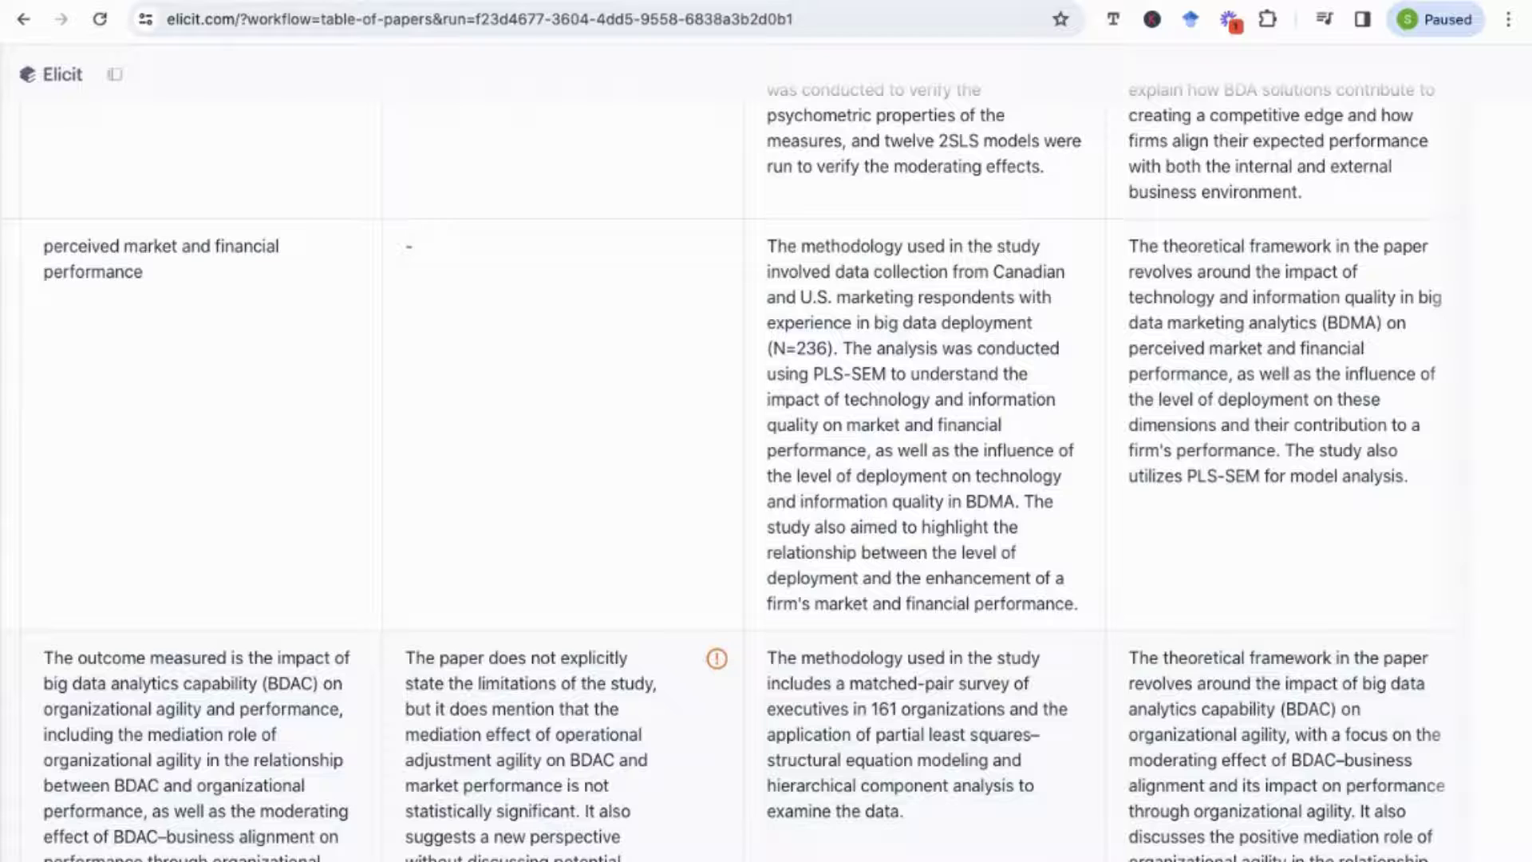
scroll(766, 471, down, 3)
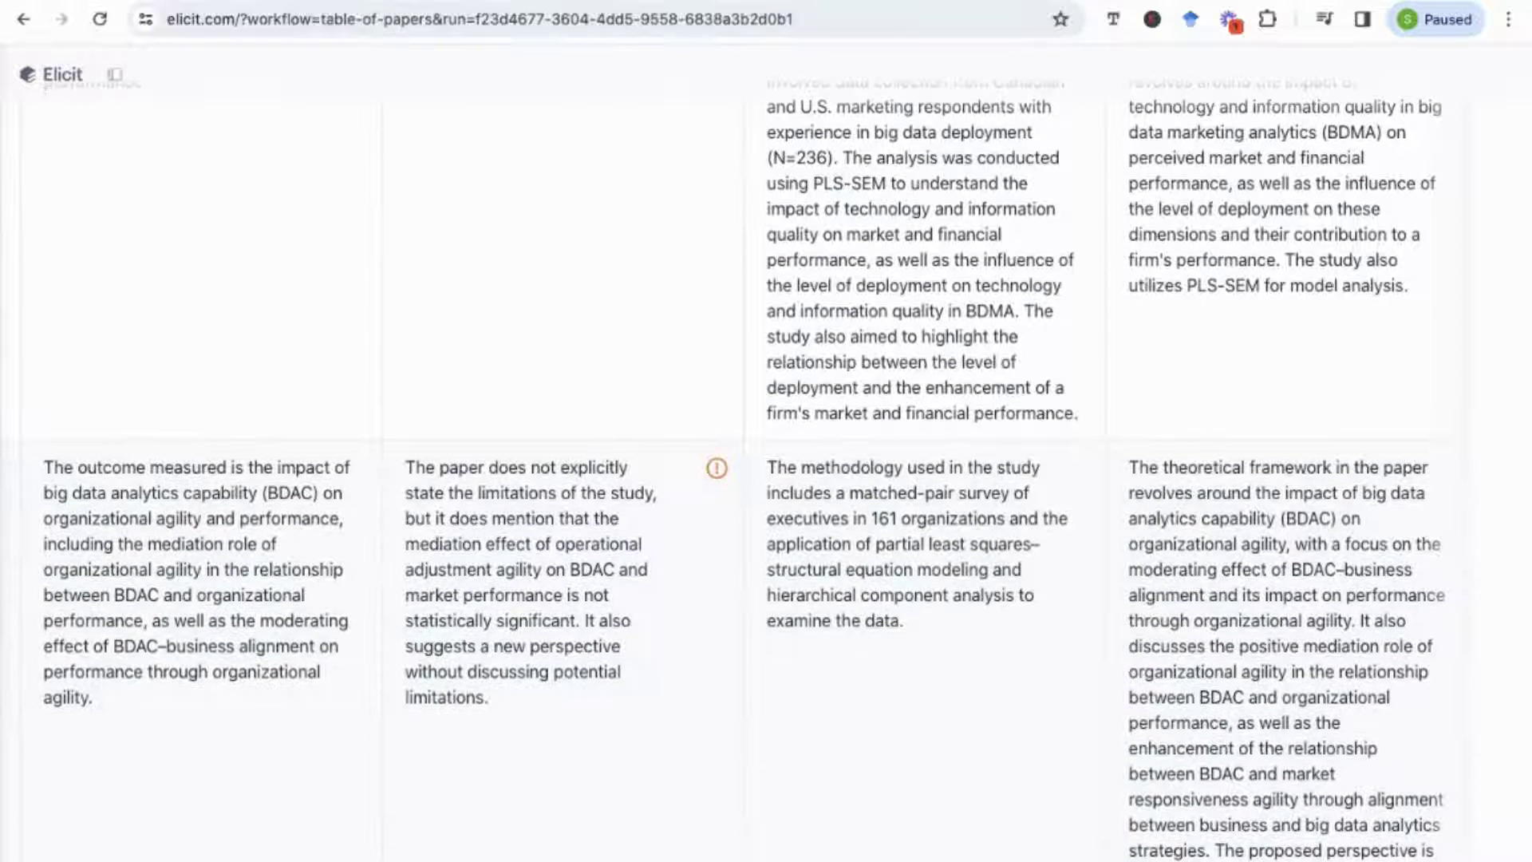
scroll(766, 471, down, 2)
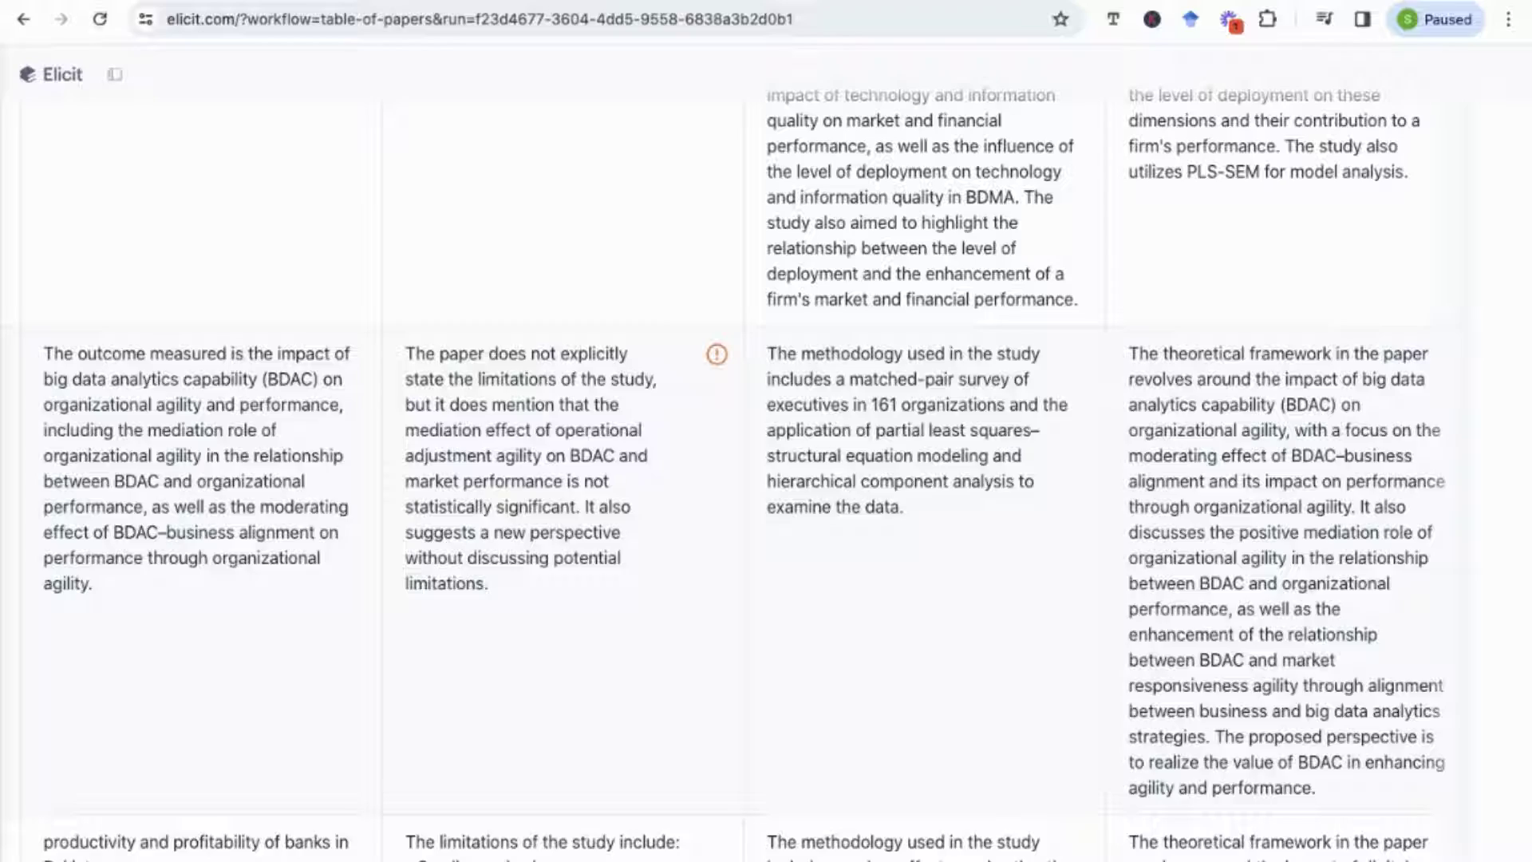
- Adjust the page so the column panel shows the five current columns and addable ones like Intervention
scroll(766, 479, up, 20)
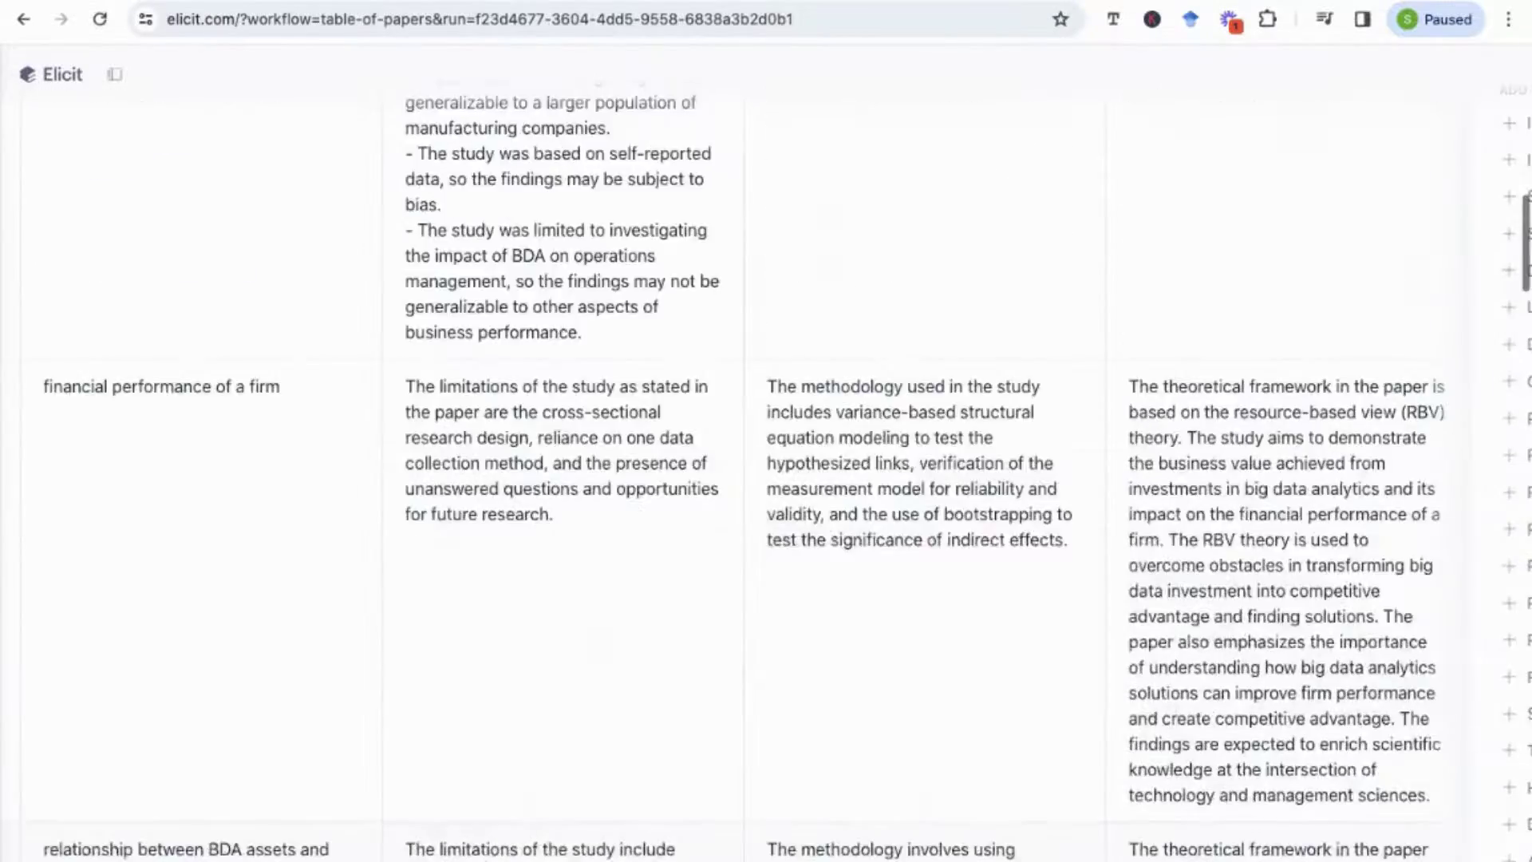
scroll(1377, 701, down, 8)
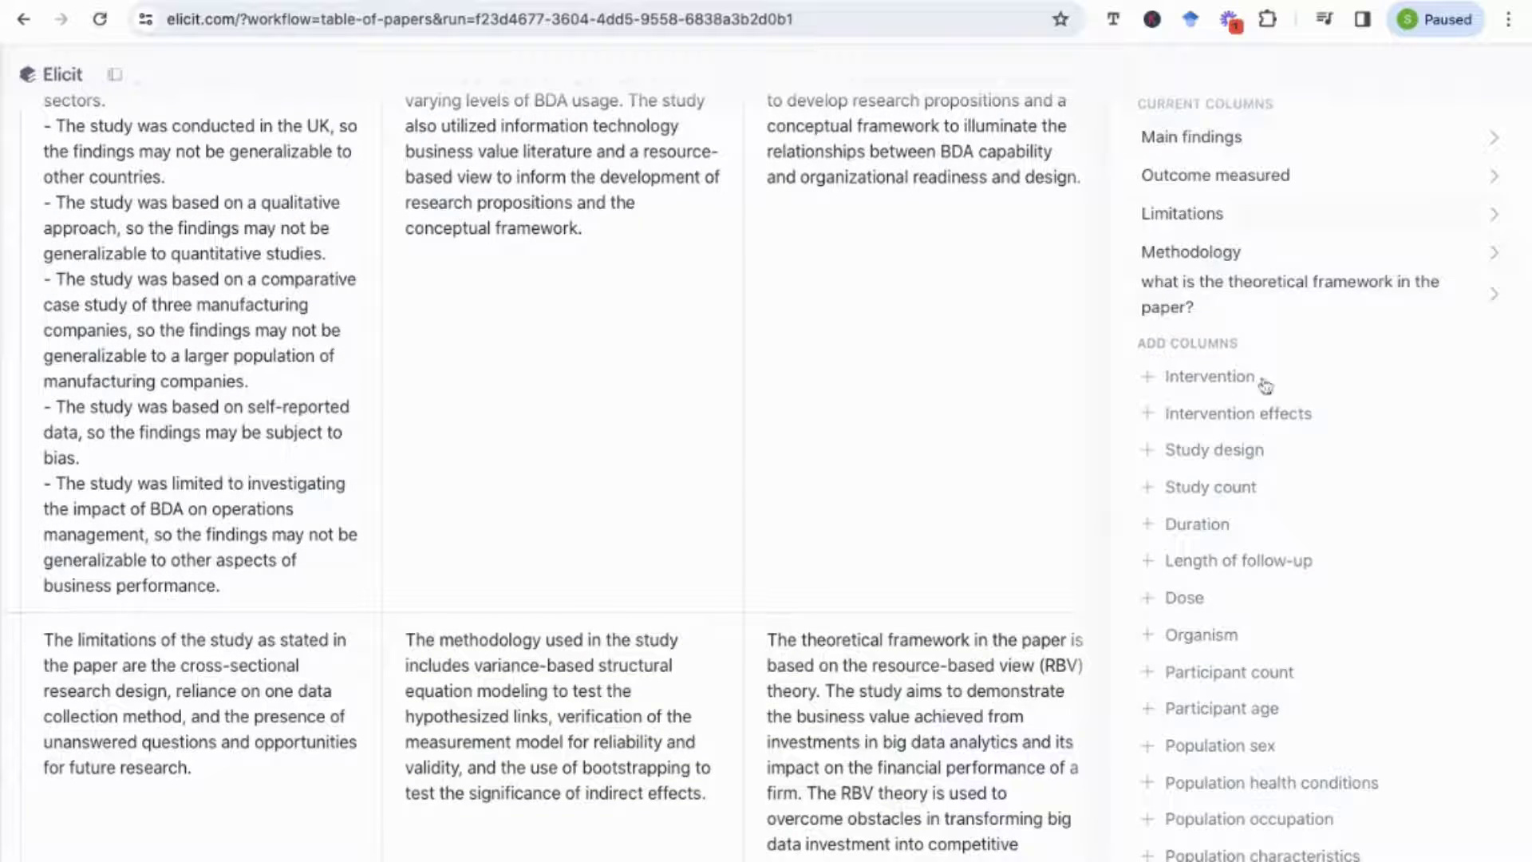
scroll(1244, 343, down, 2)
scroll(1199, 435, down, 1)
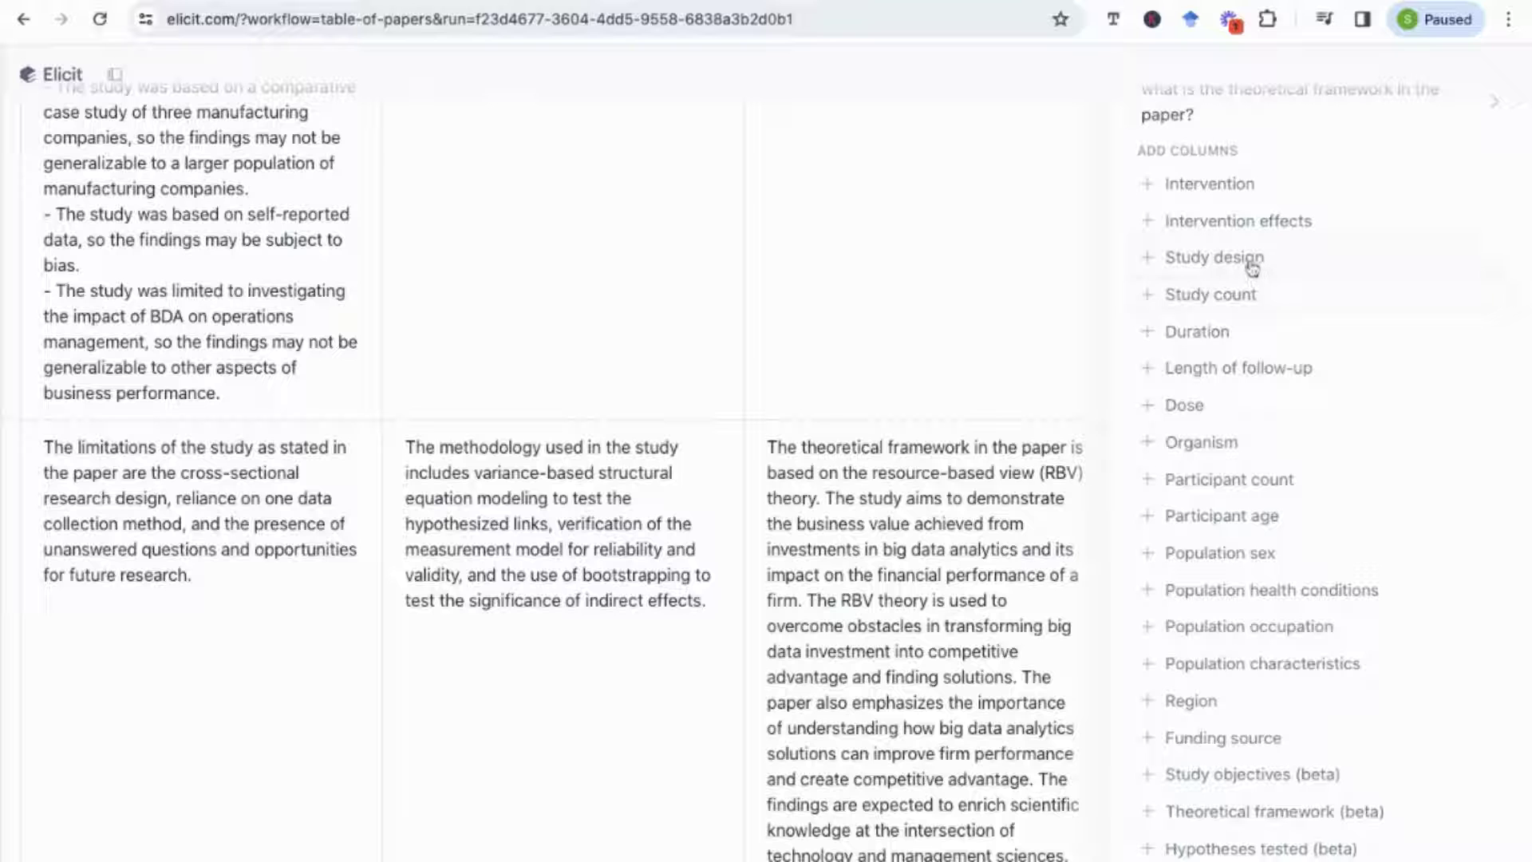
scroll(1252, 267, down, 1)
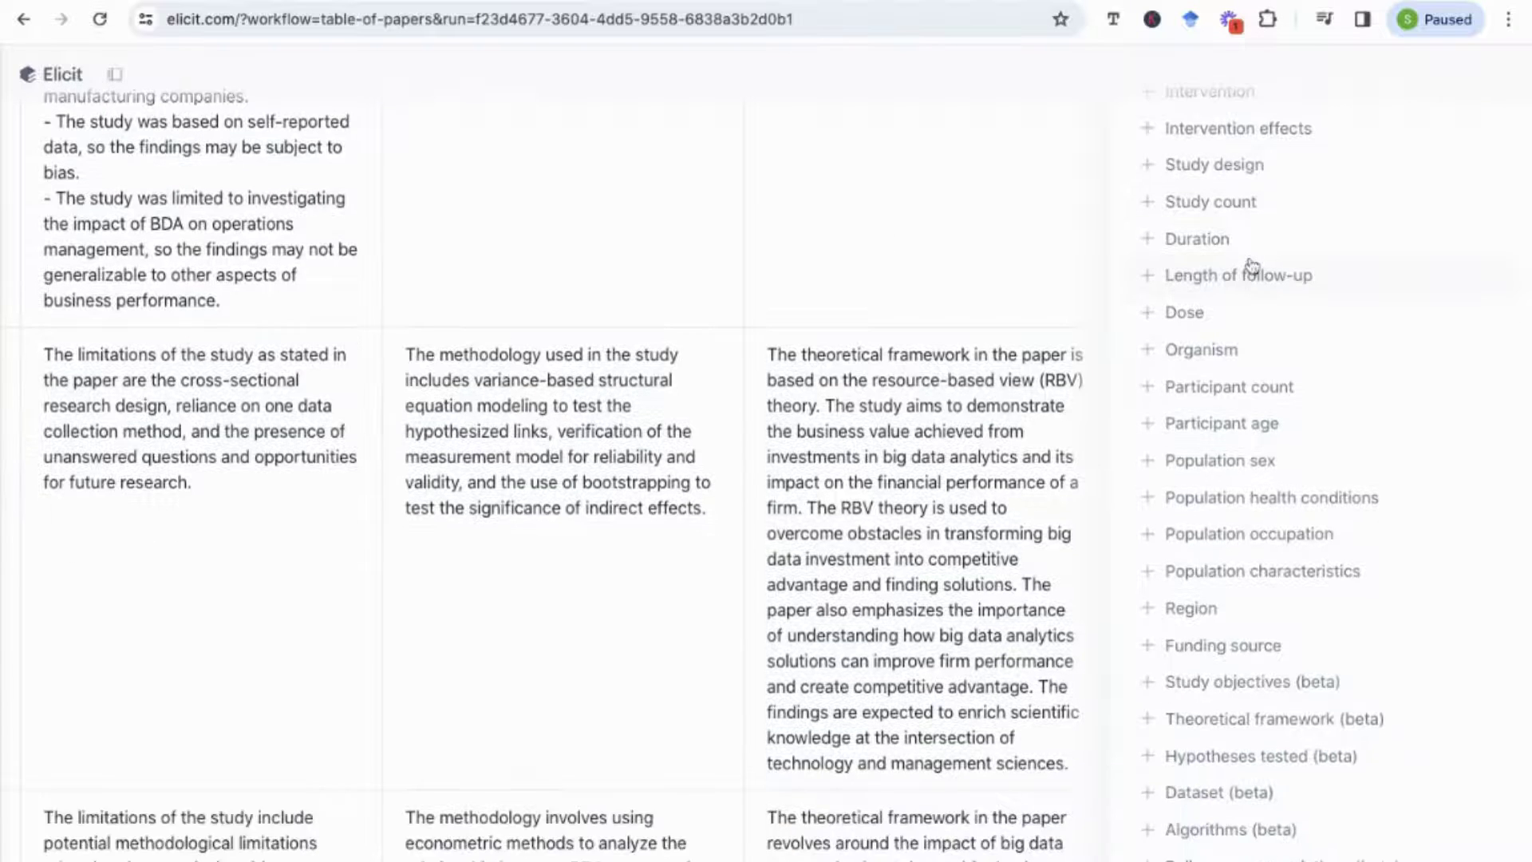
scroll(1252, 268, down, 1)
scroll(1232, 344, down, 1)
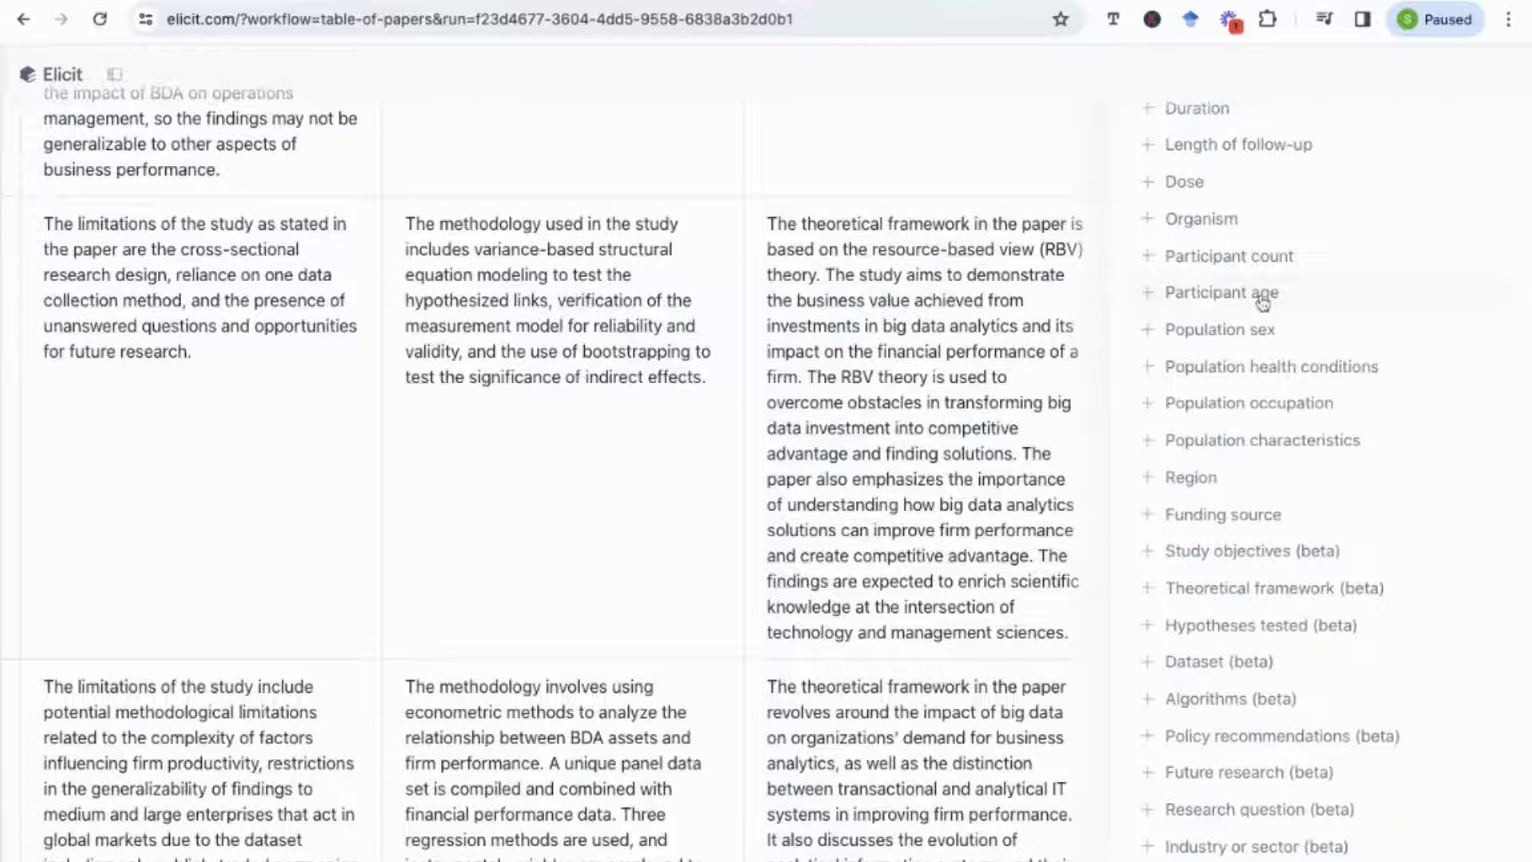
scroll(1267, 319, down, 1)
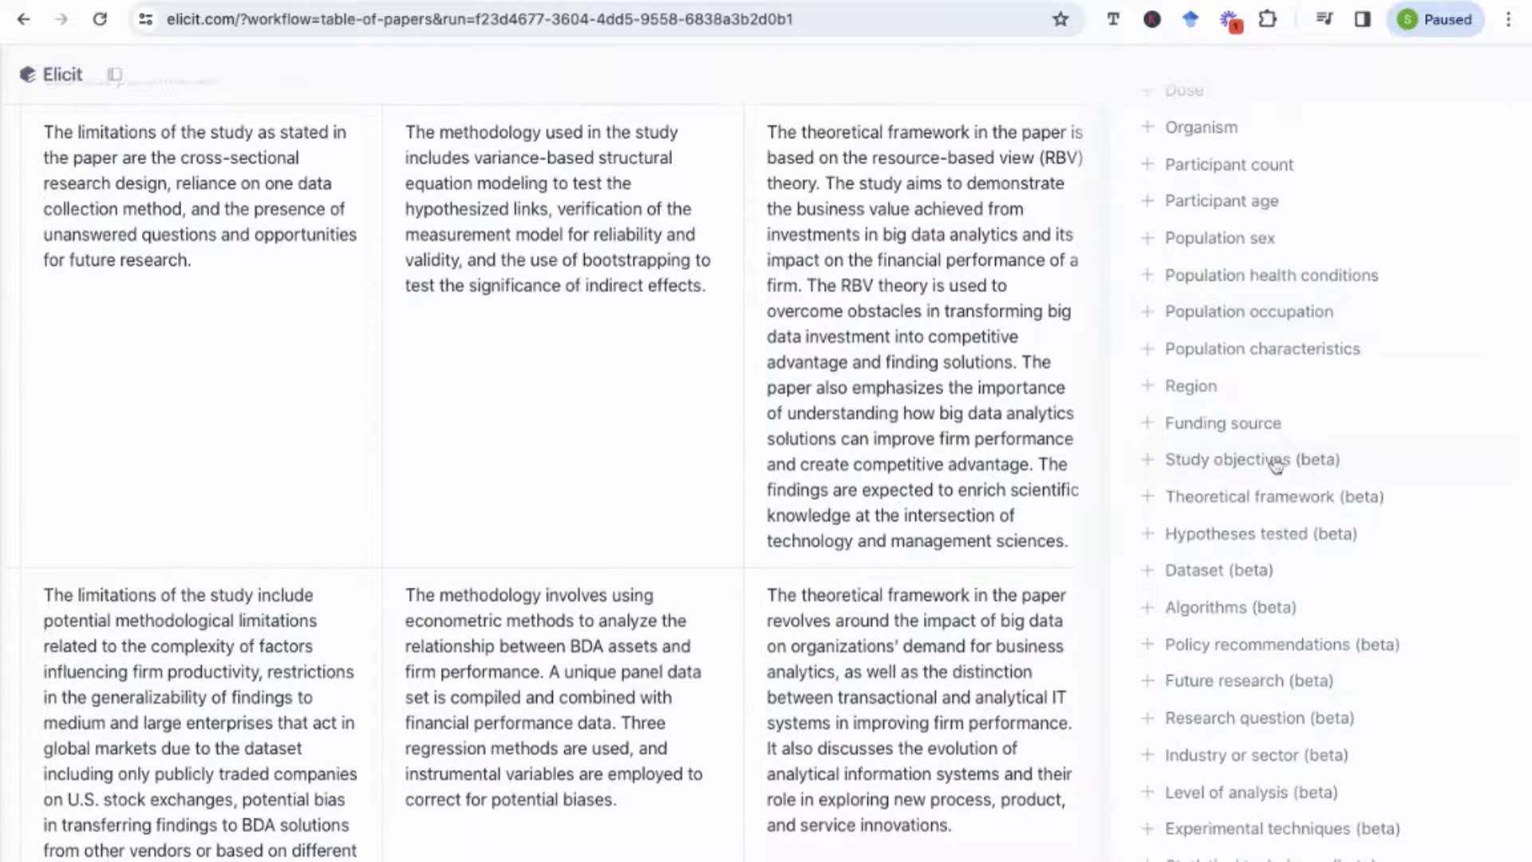
scroll(1273, 456, down, 1)
scroll(1275, 466, down, 1)
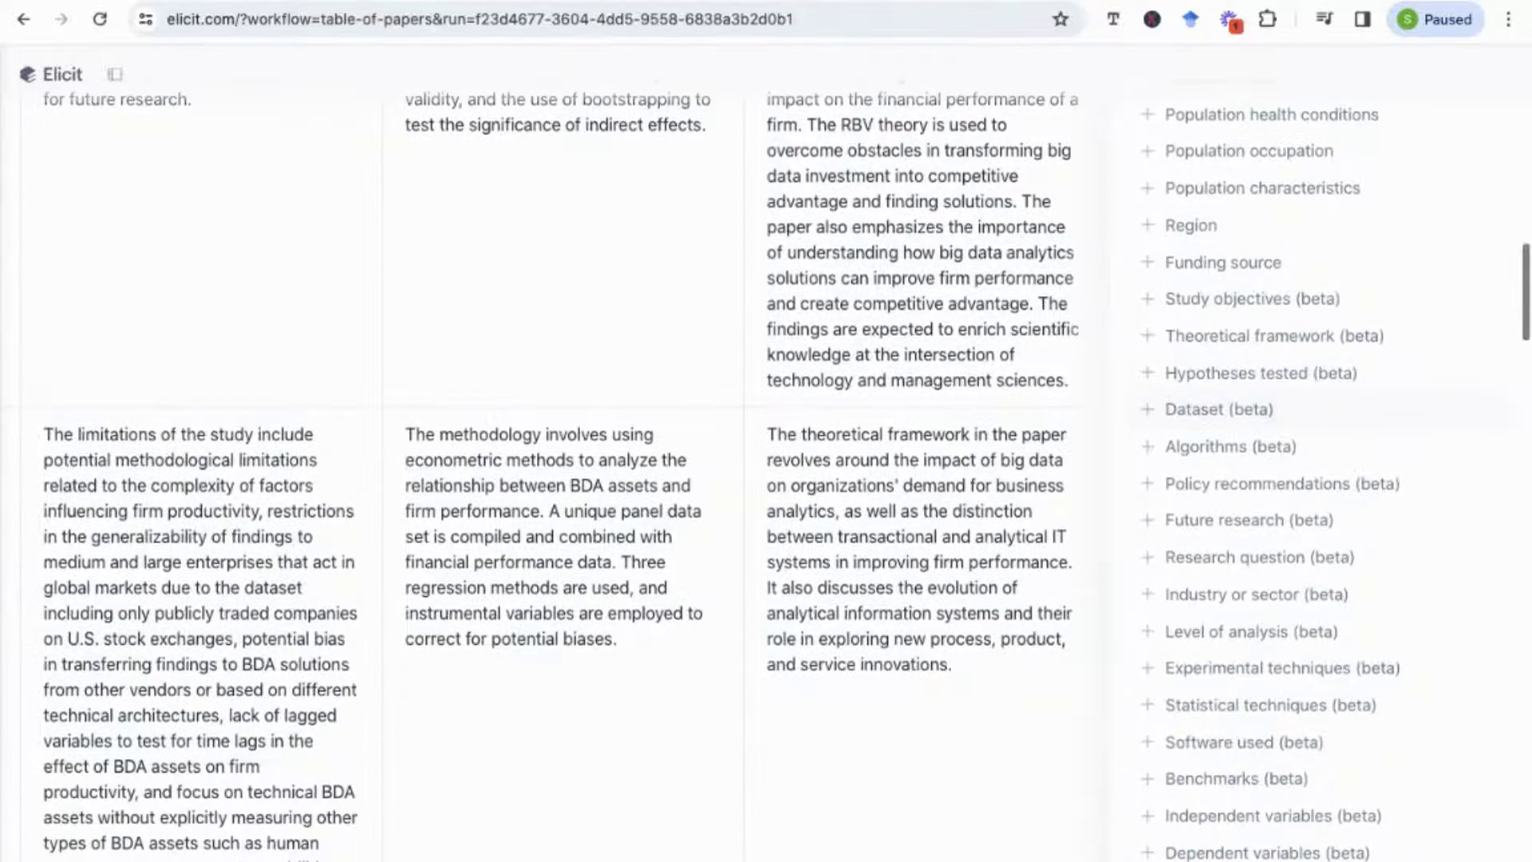
scroll(1244, 460, down, 1)
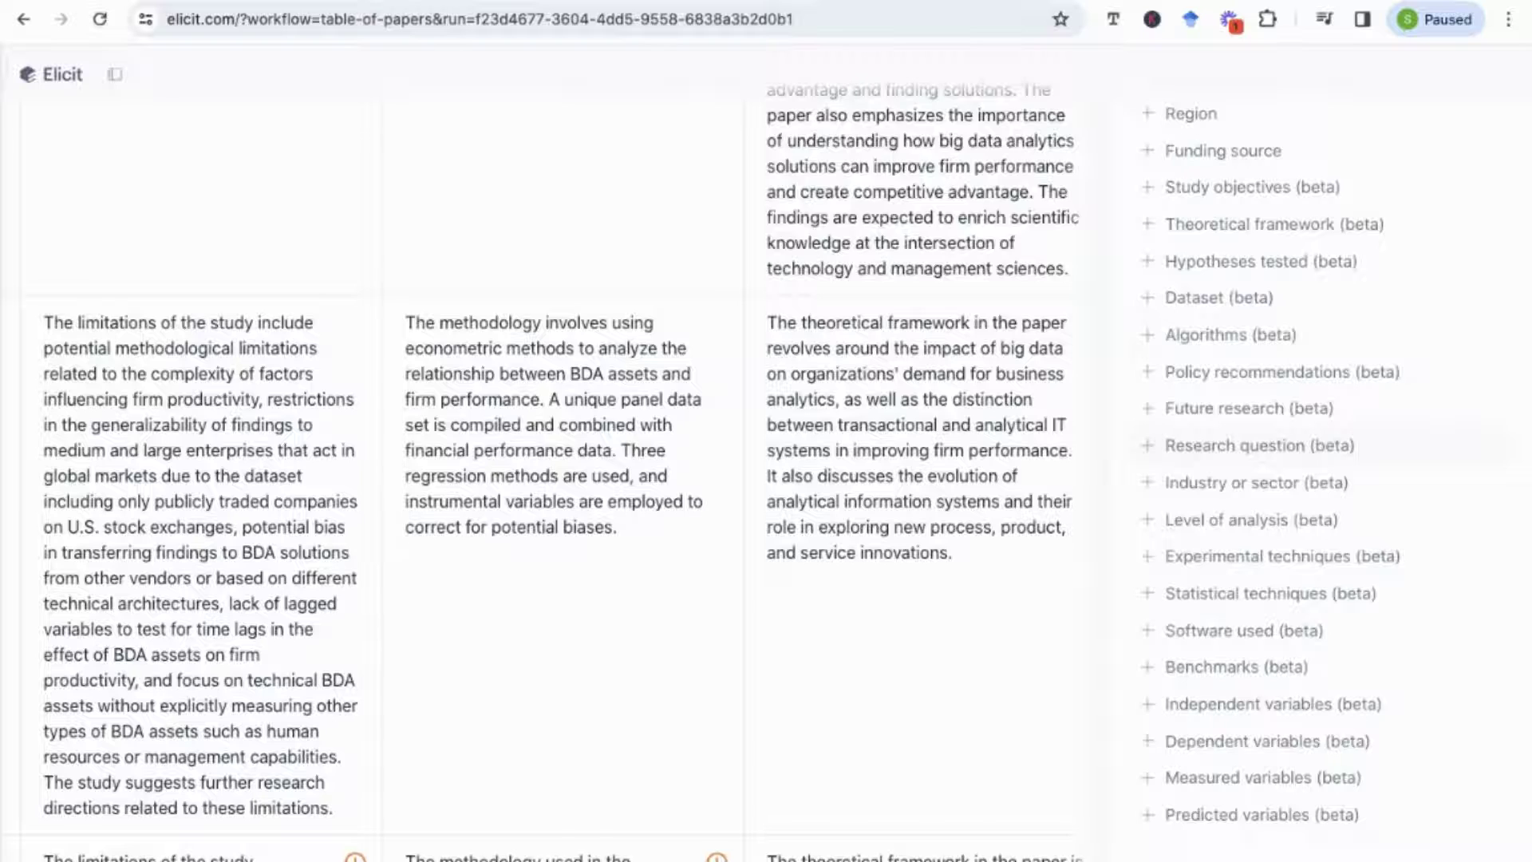
scroll(1211, 594, down, 2)
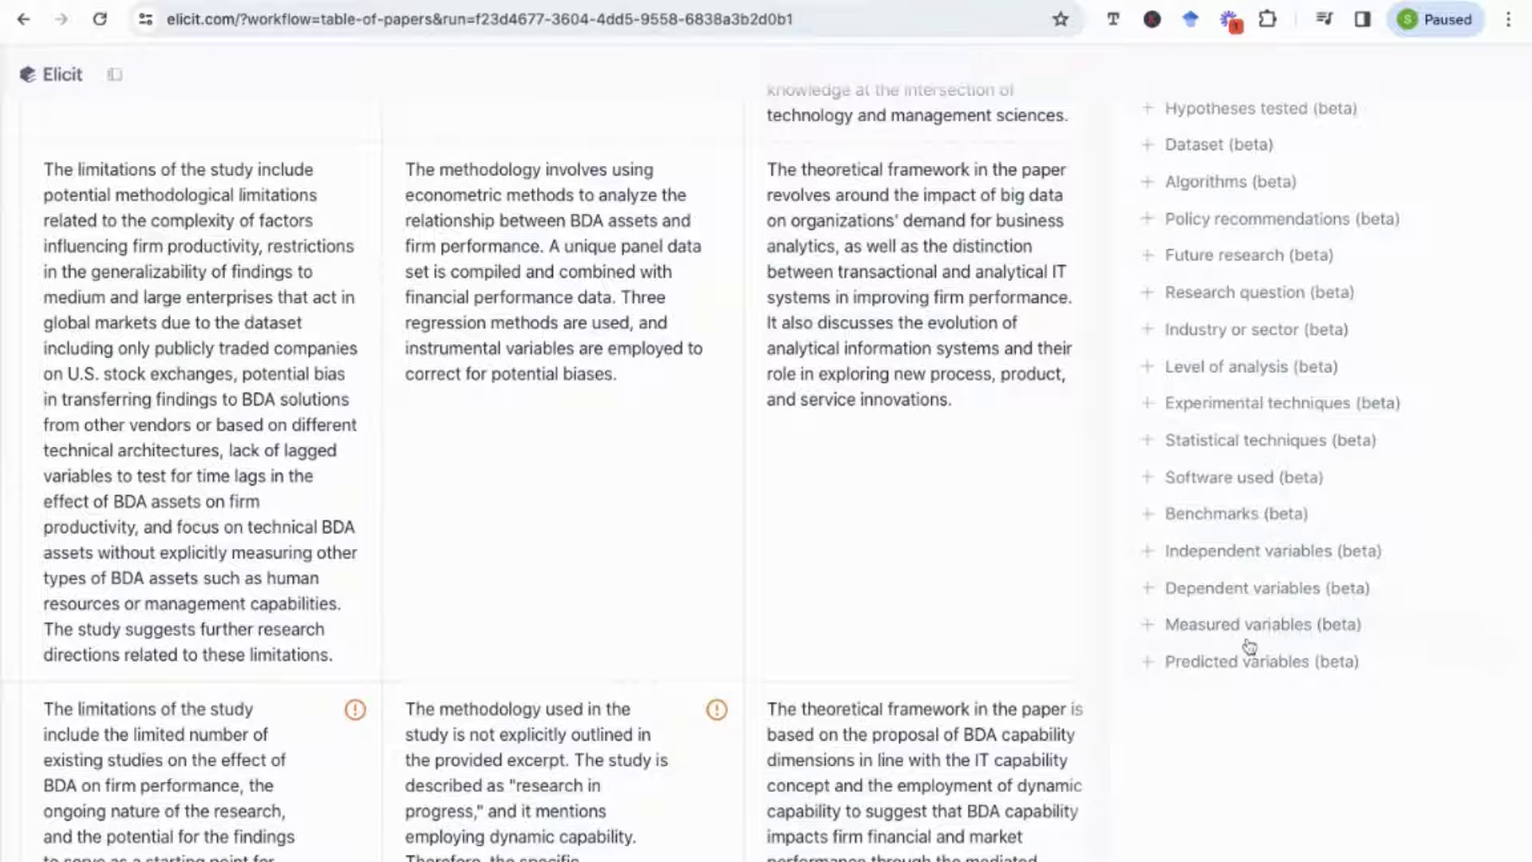